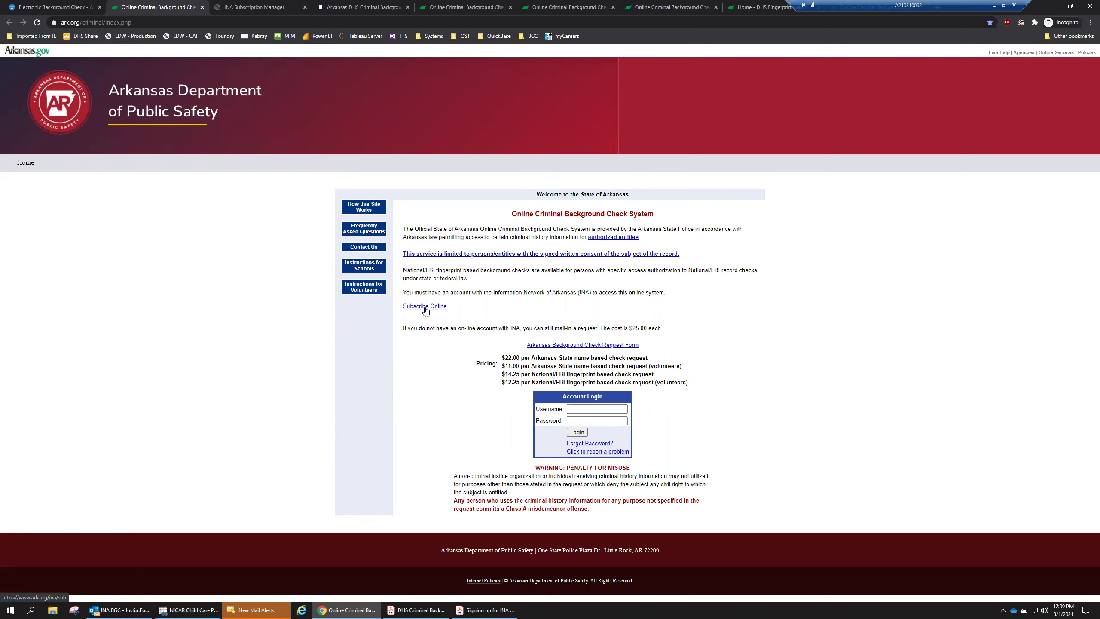
Switch to the INA Subscription Manager tab to show the subscriber login page.
click(242, 8)
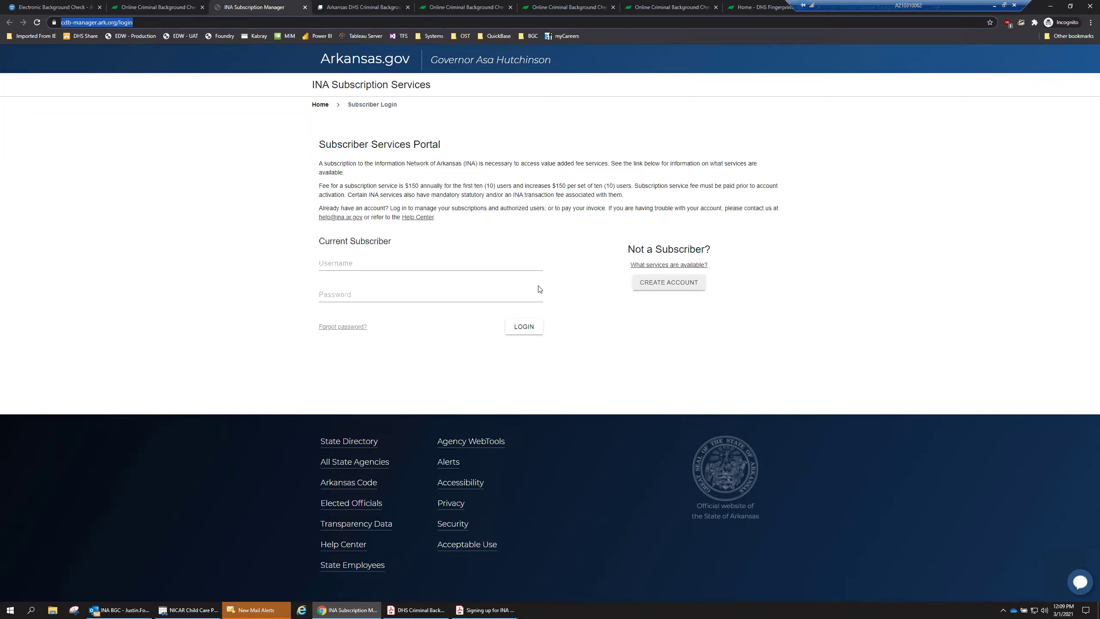
Point out the $150 annual and $150 per ten users fees and the username and password fields.
click(349, 263)
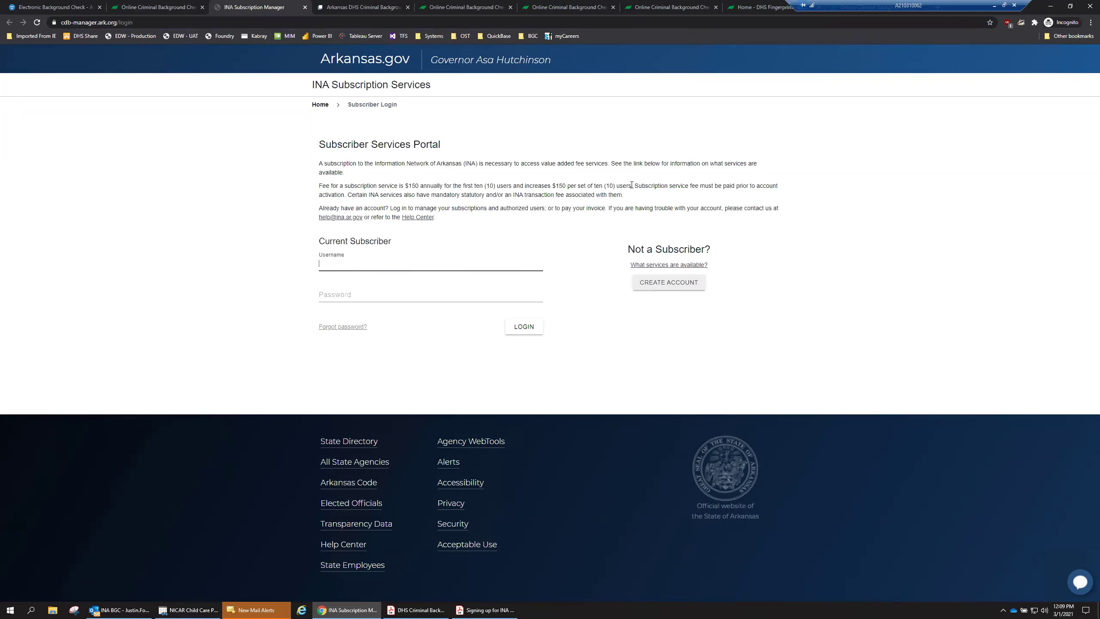
drag(632, 186, 553, 186)
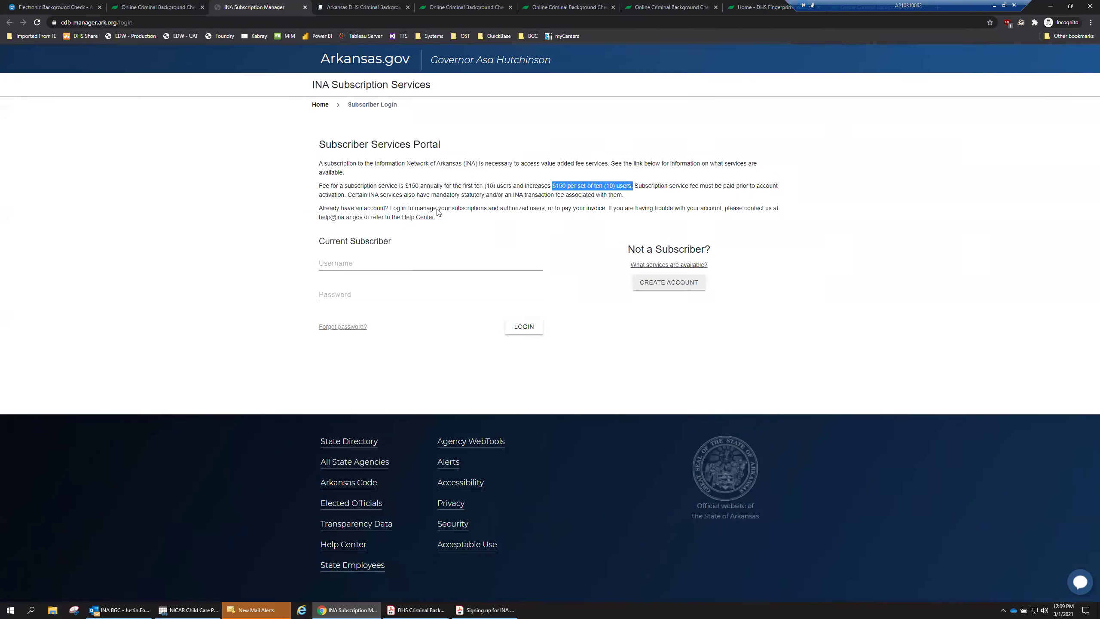
click(560, 196)
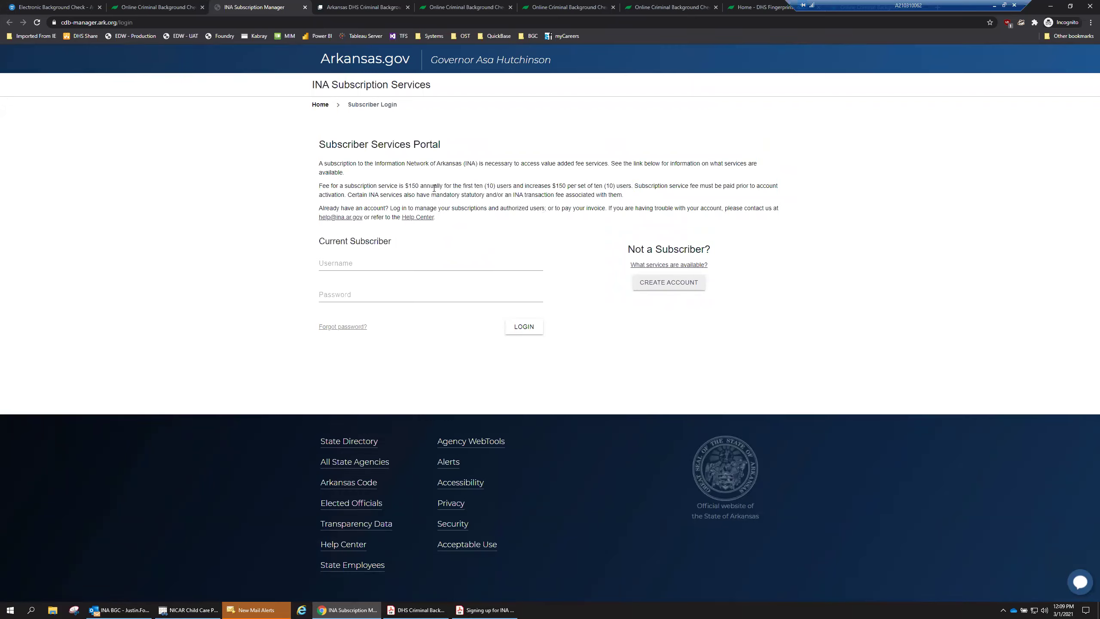
drag(406, 186, 419, 186)
click(420, 186)
click(388, 262)
click(370, 295)
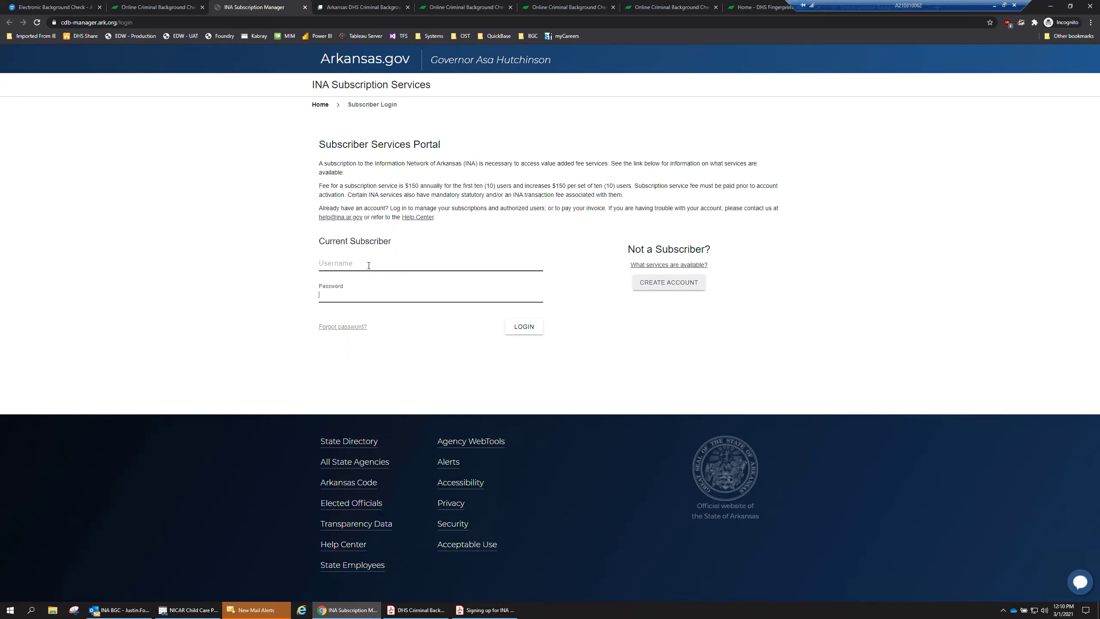
Open the Create Subscriber Account form and bring up the 'Signing up for INA' PDF guide.
click(674, 284)
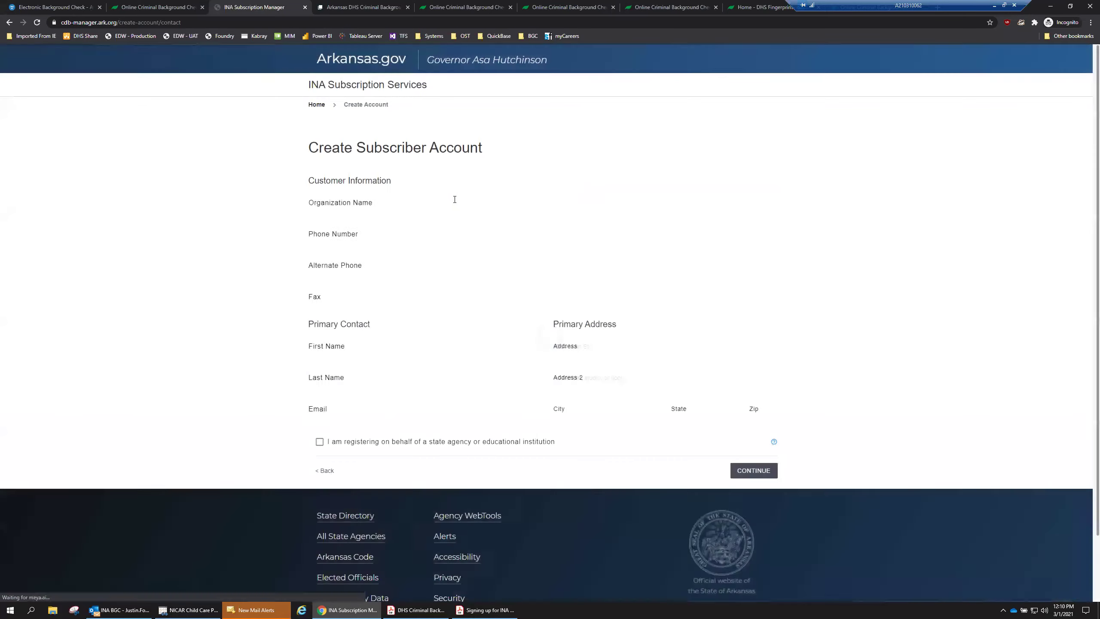
scroll(441, 263, down, 2)
scroll(442, 263, up, 2)
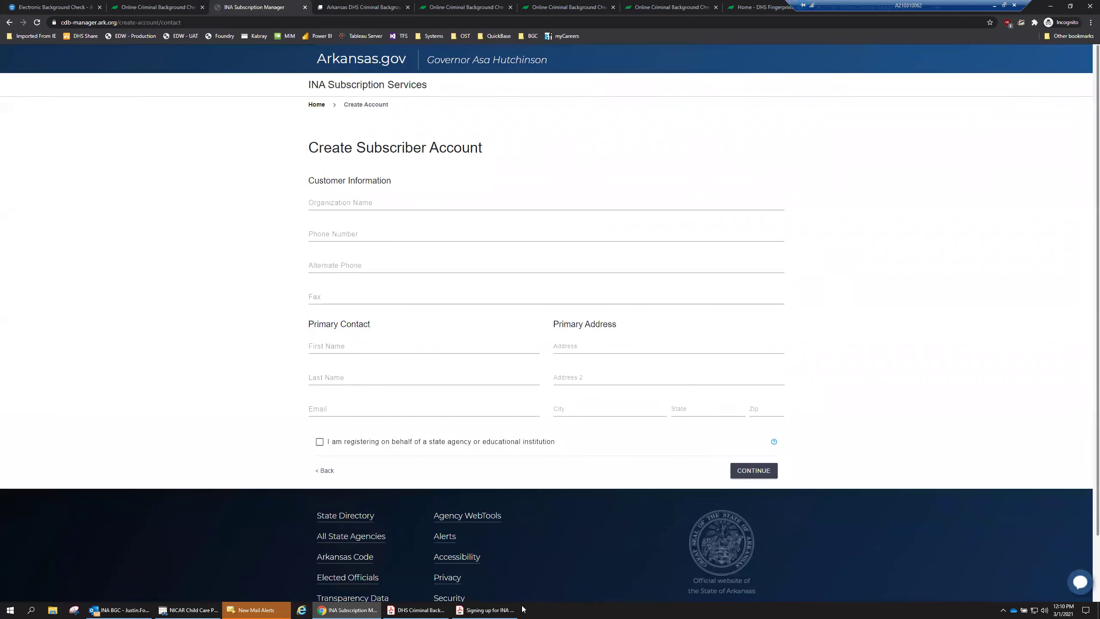
click(496, 610)
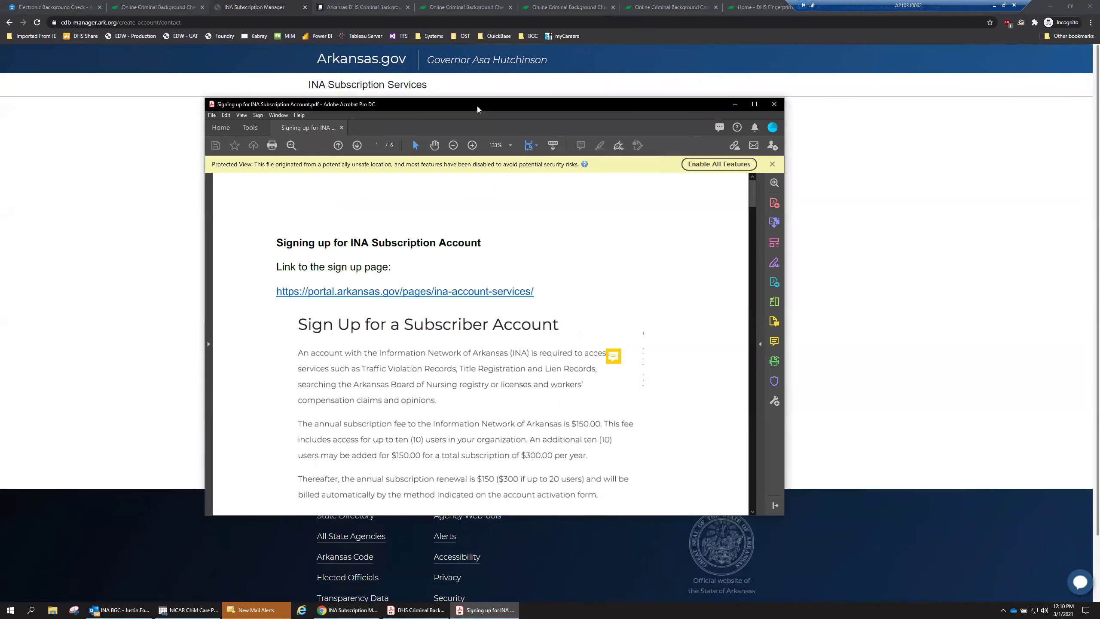
Maximize the INA sign-up guide, skim its first pages, and dismiss the Protected View bar.
double_click(477, 106)
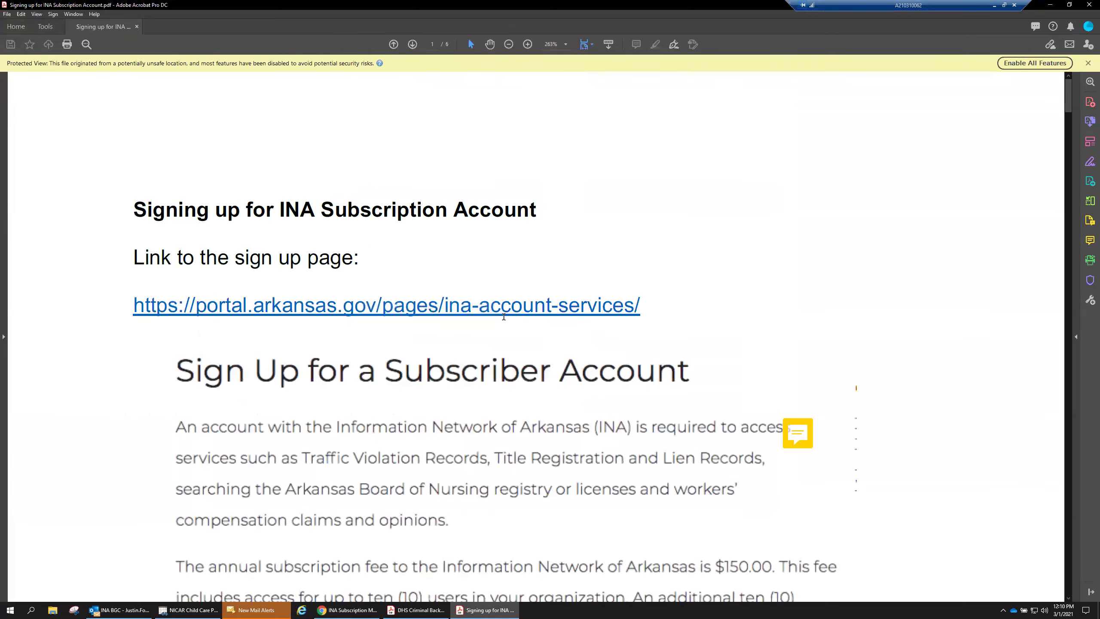
scroll(505, 290, down, 5)
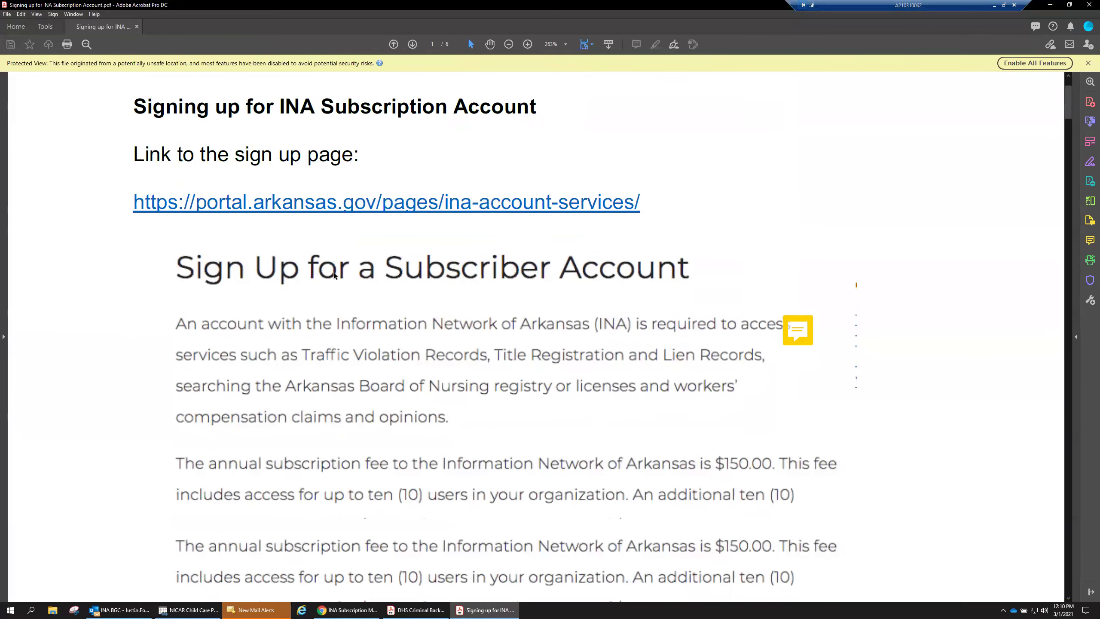
scroll(506, 268, down, 1)
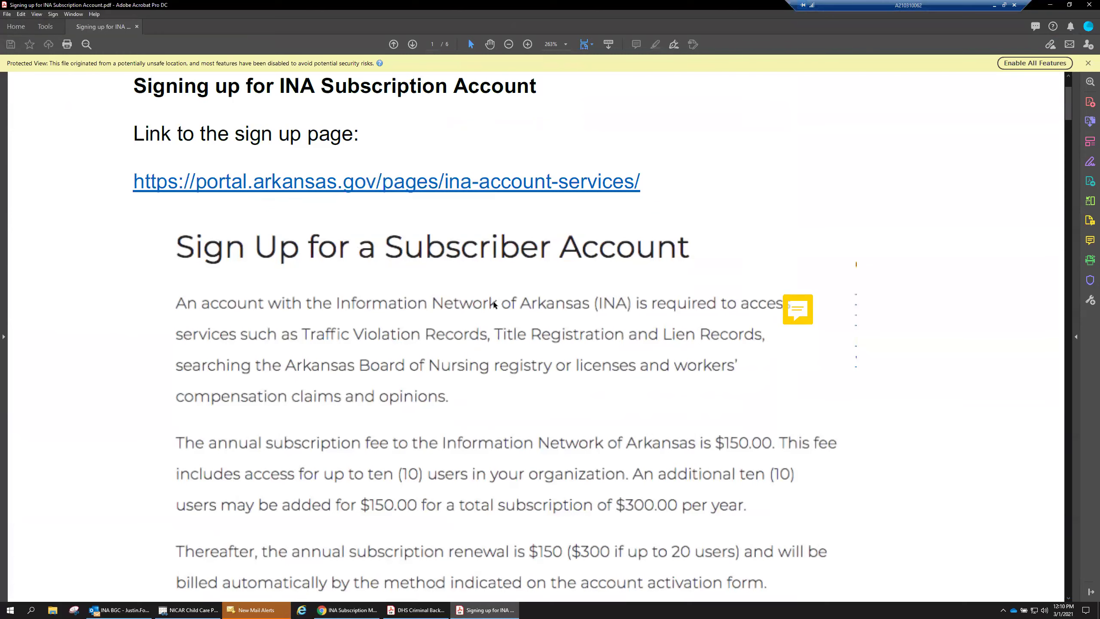
scroll(494, 304, down, 5)
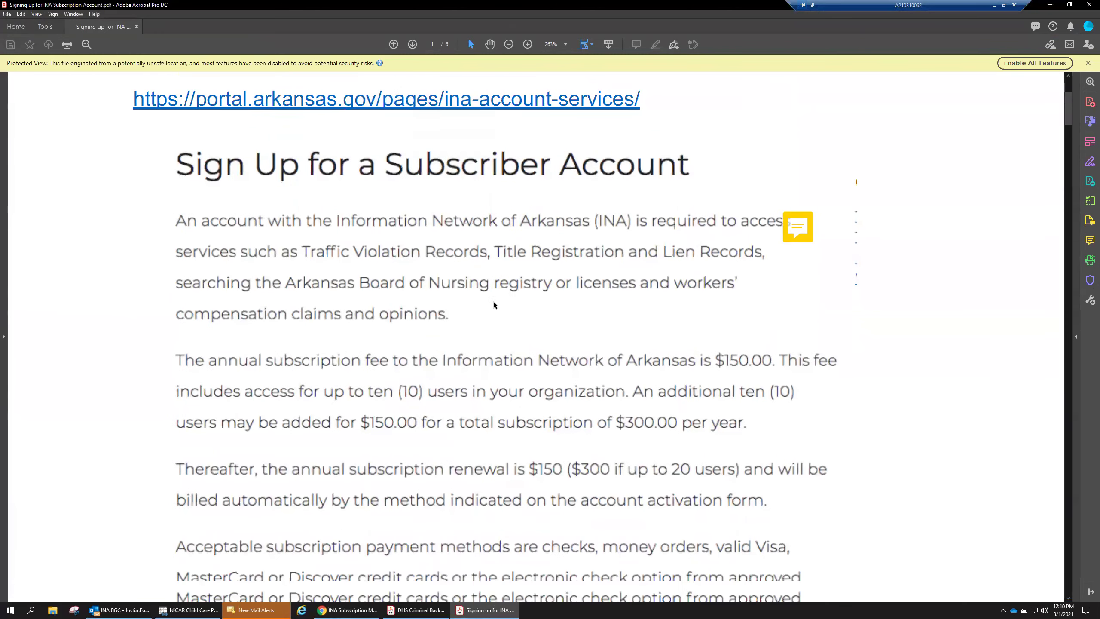
scroll(494, 304, down, 12)
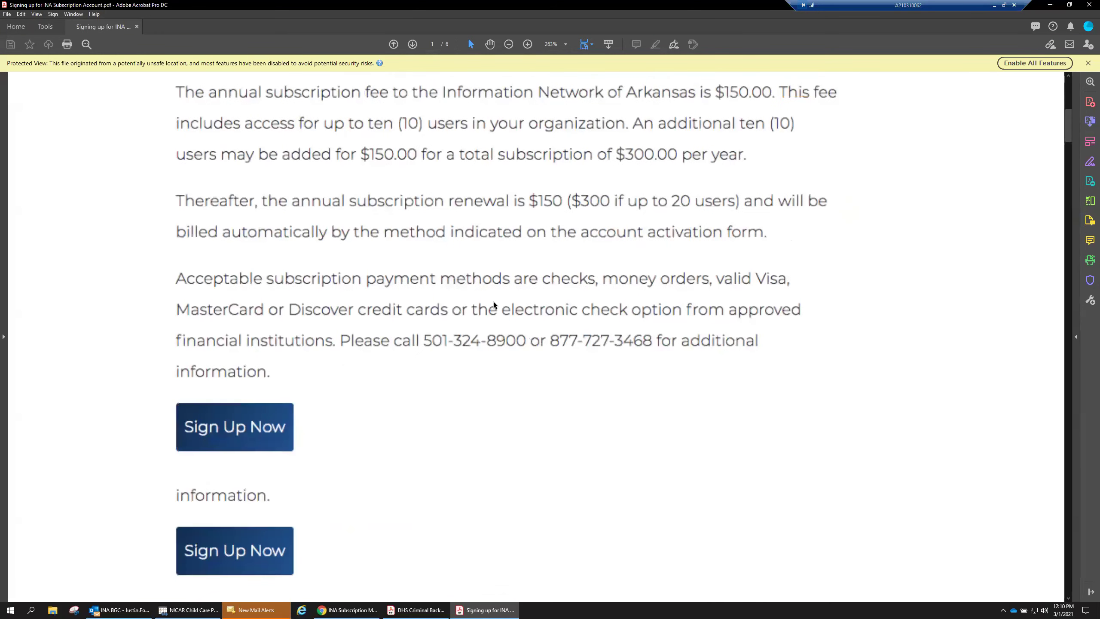
scroll(494, 305, down, 14)
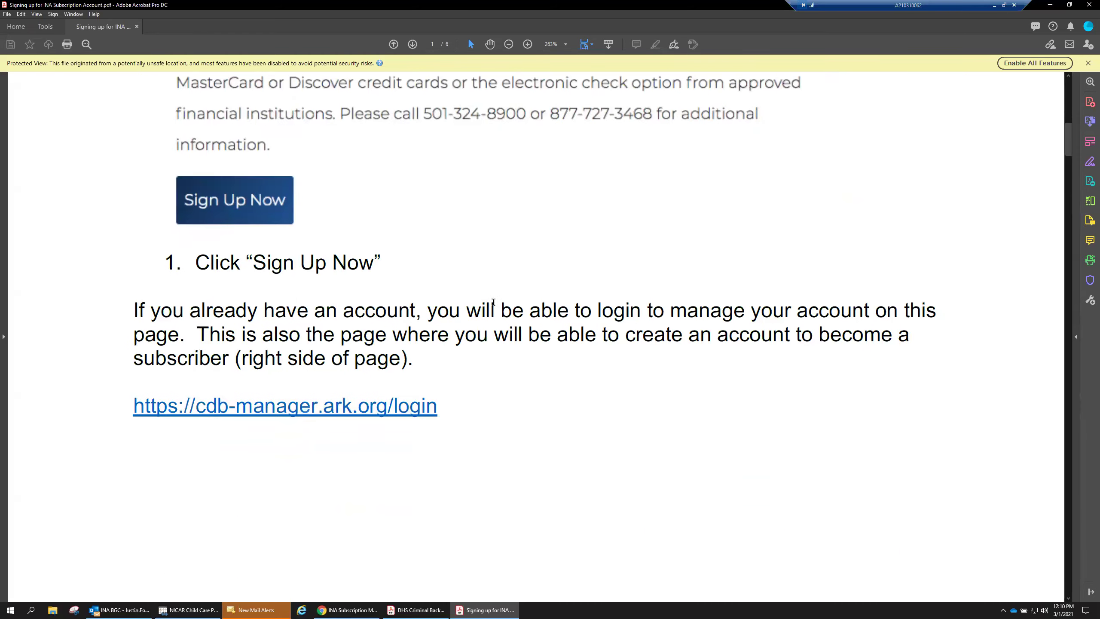
scroll(494, 305, down, 17)
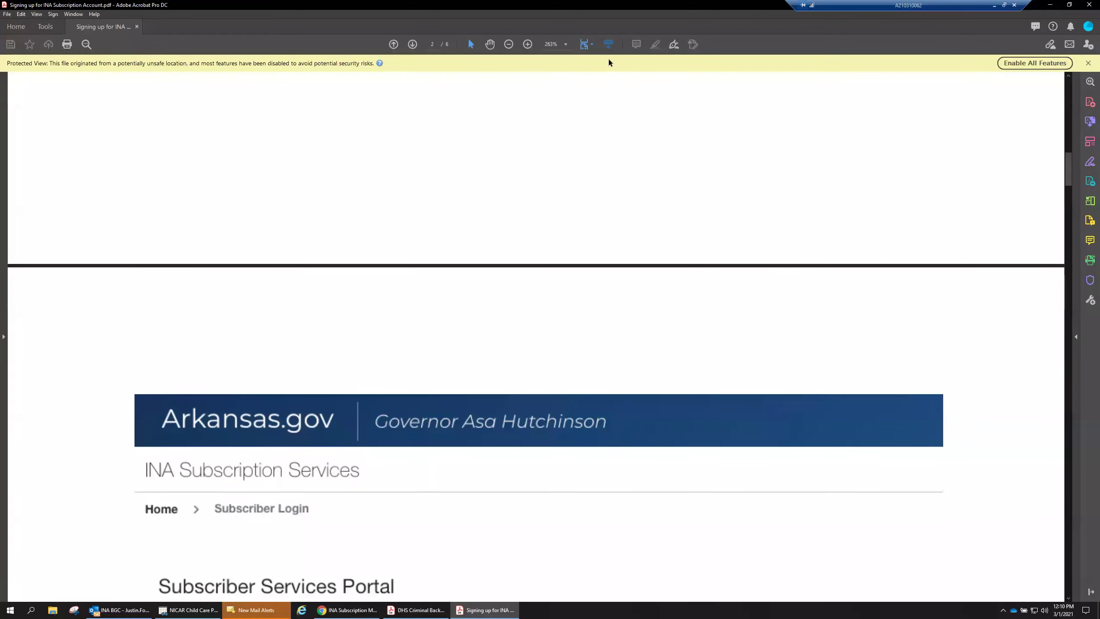
click(584, 44)
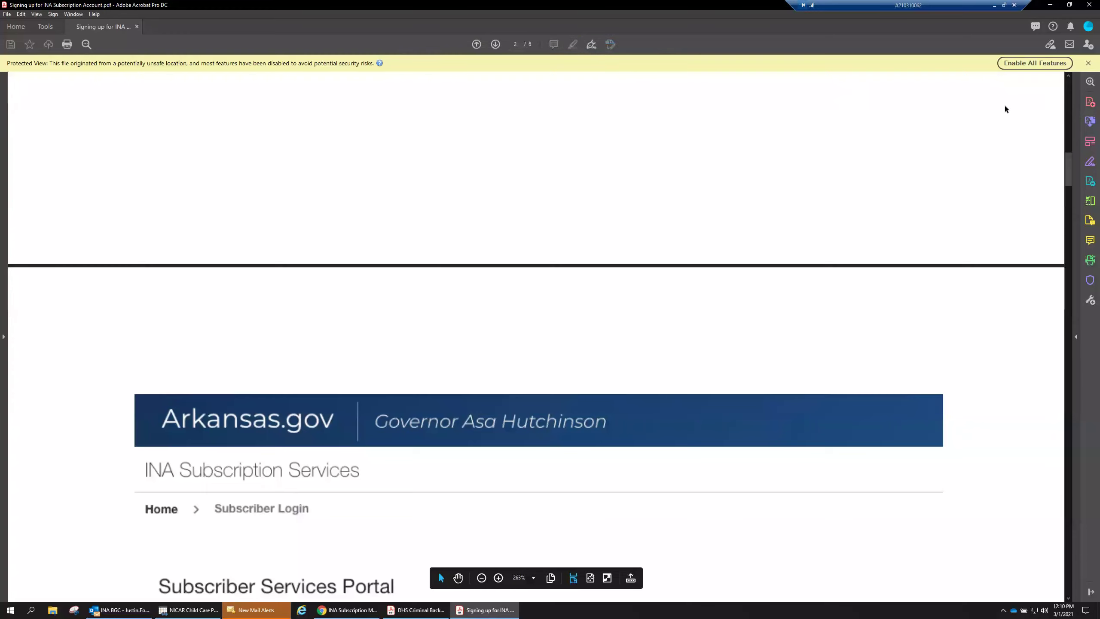
click(1088, 63)
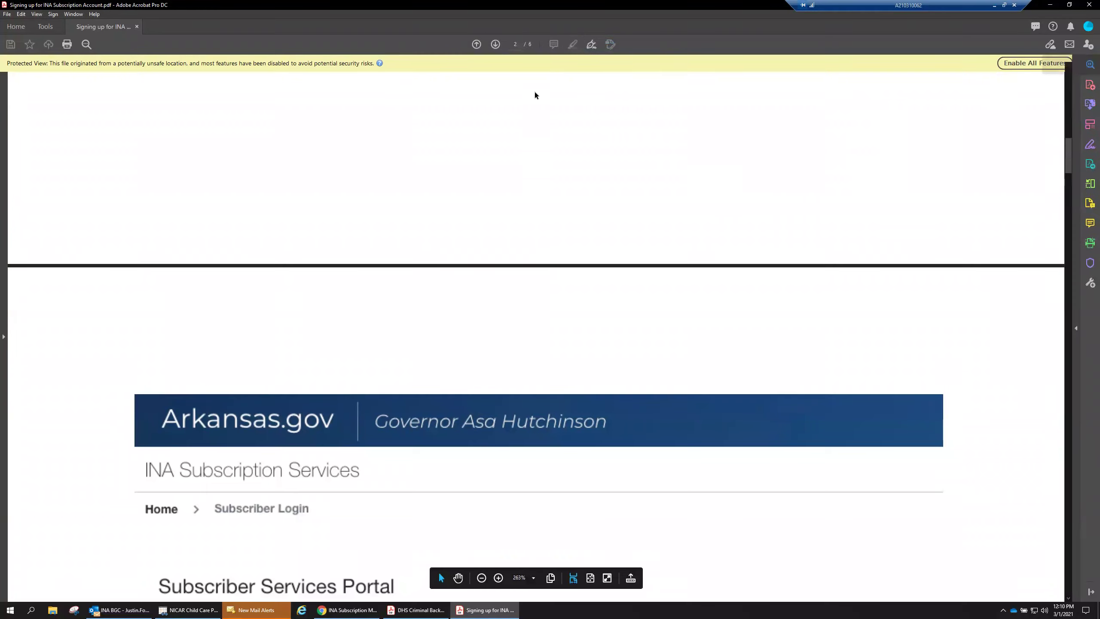
Scroll the guide down to step 5 on adding users, then minimize Acrobat.
scroll(563, 309, down, 5)
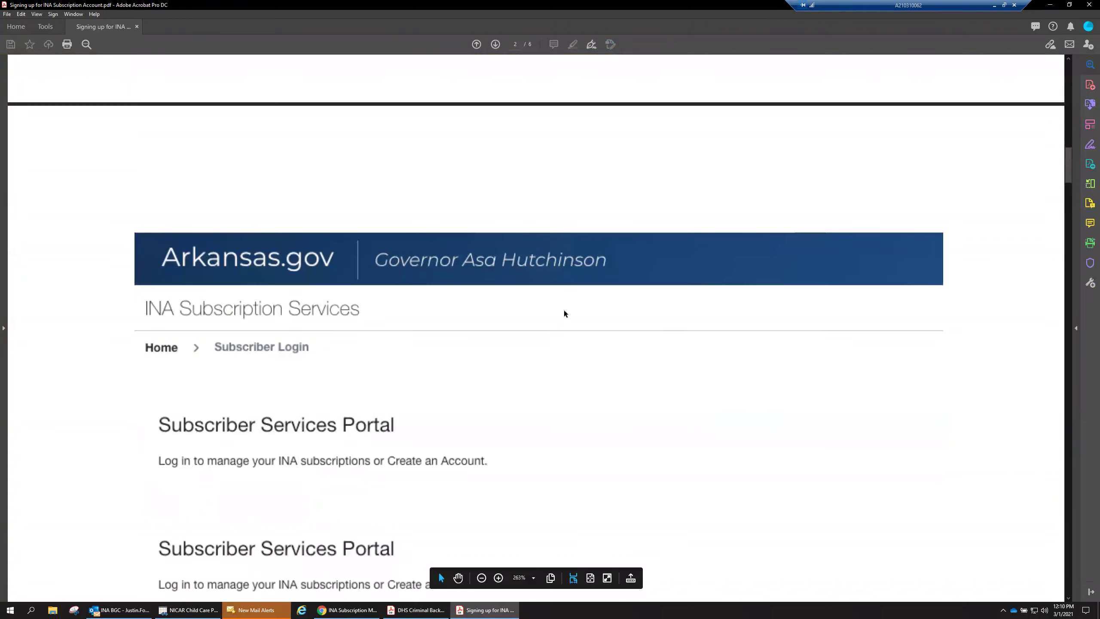
scroll(564, 309, down, 6)
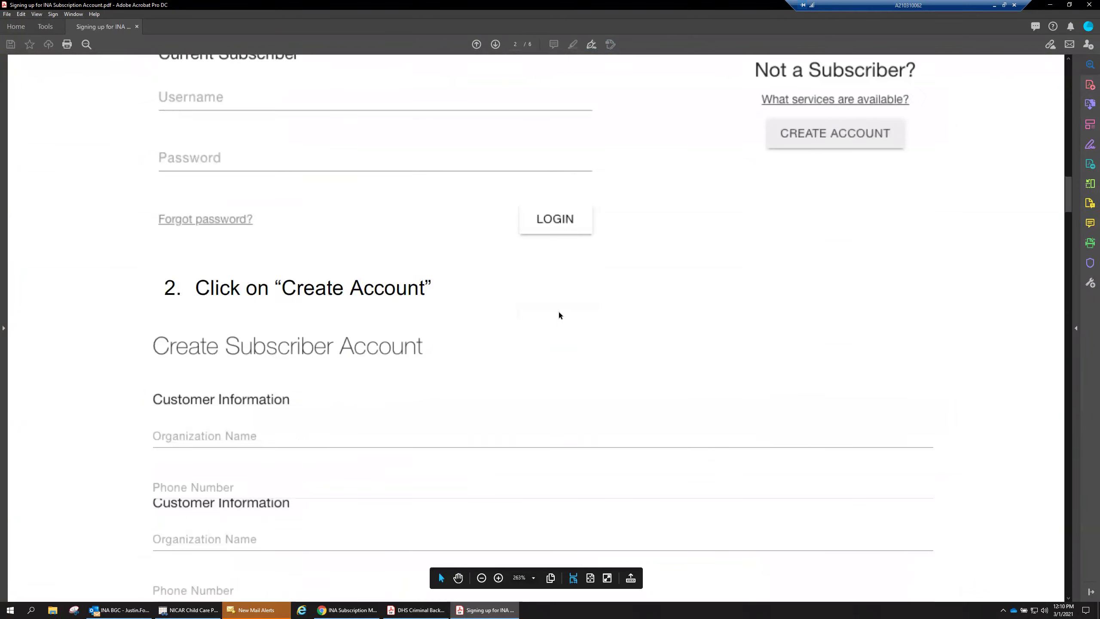
scroll(554, 311, down, 4)
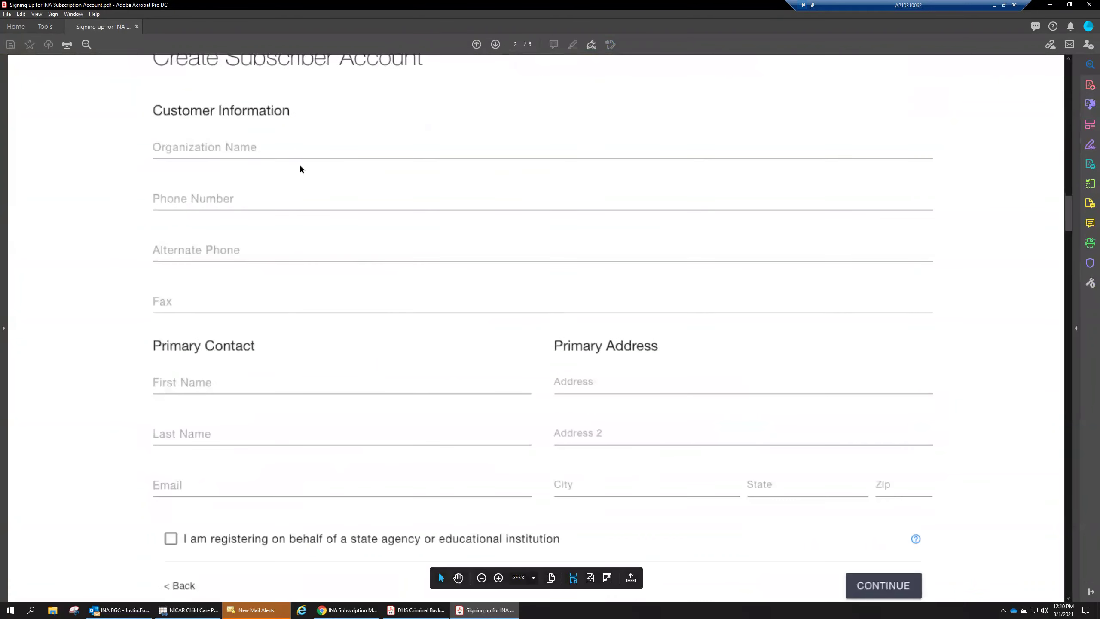
scroll(438, 381, down, 2)
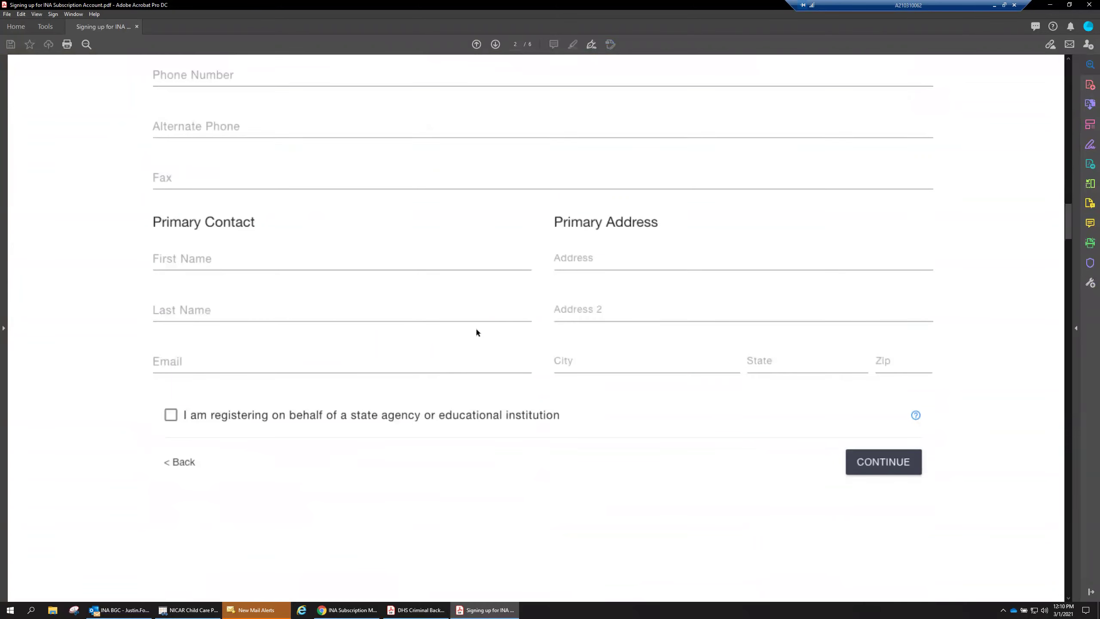
scroll(478, 394, down, 6)
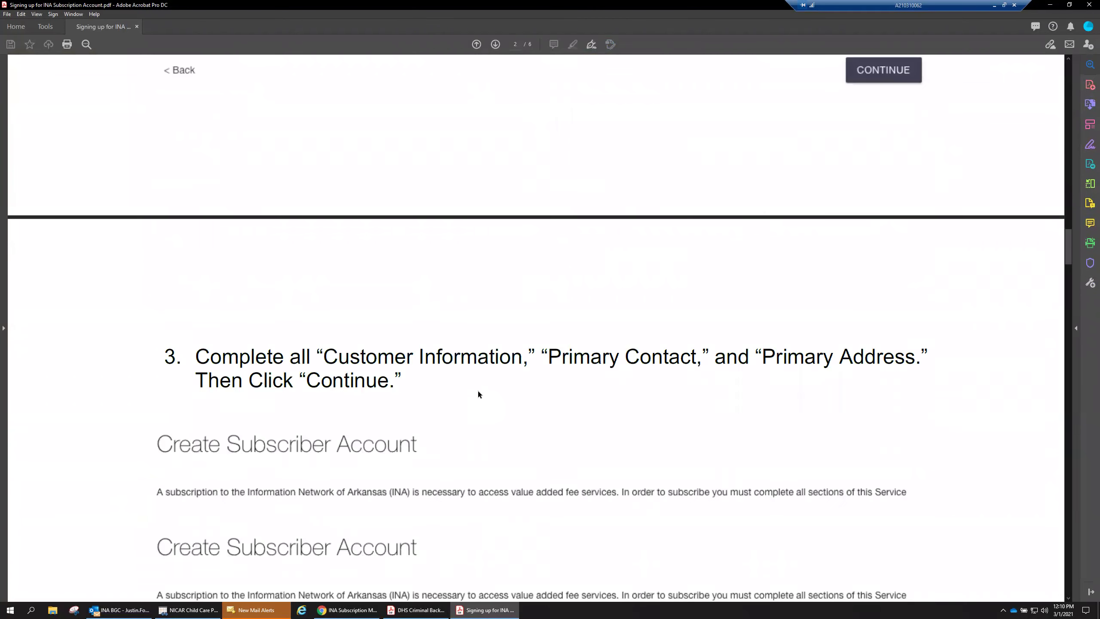
scroll(478, 391, down, 2)
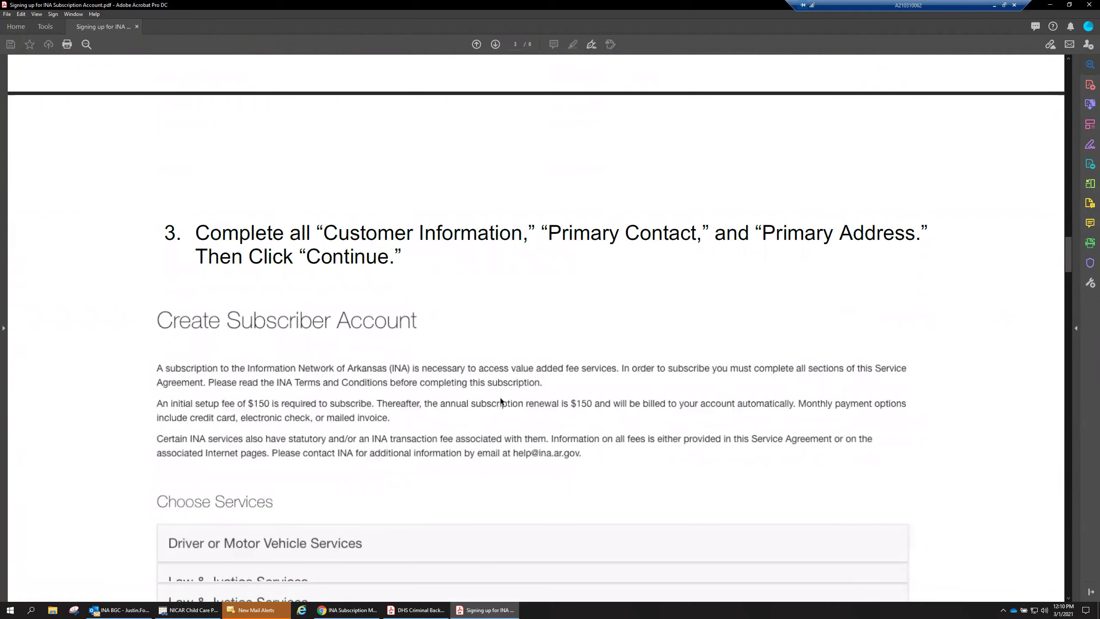
scroll(494, 392, down, 2)
scroll(447, 383, down, 2)
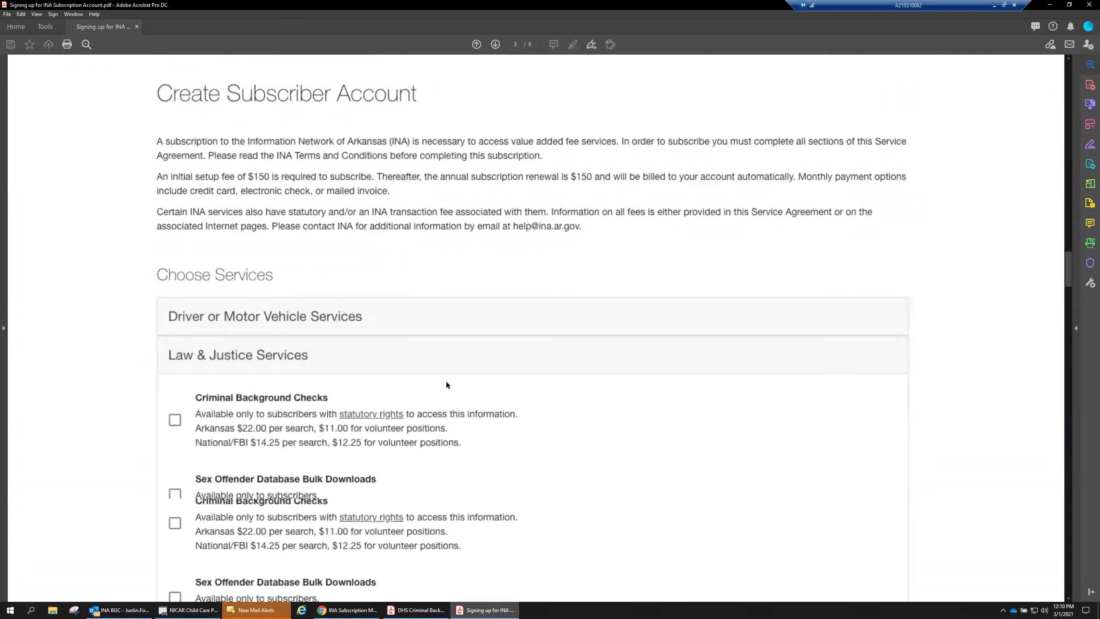
scroll(444, 382, down, 2)
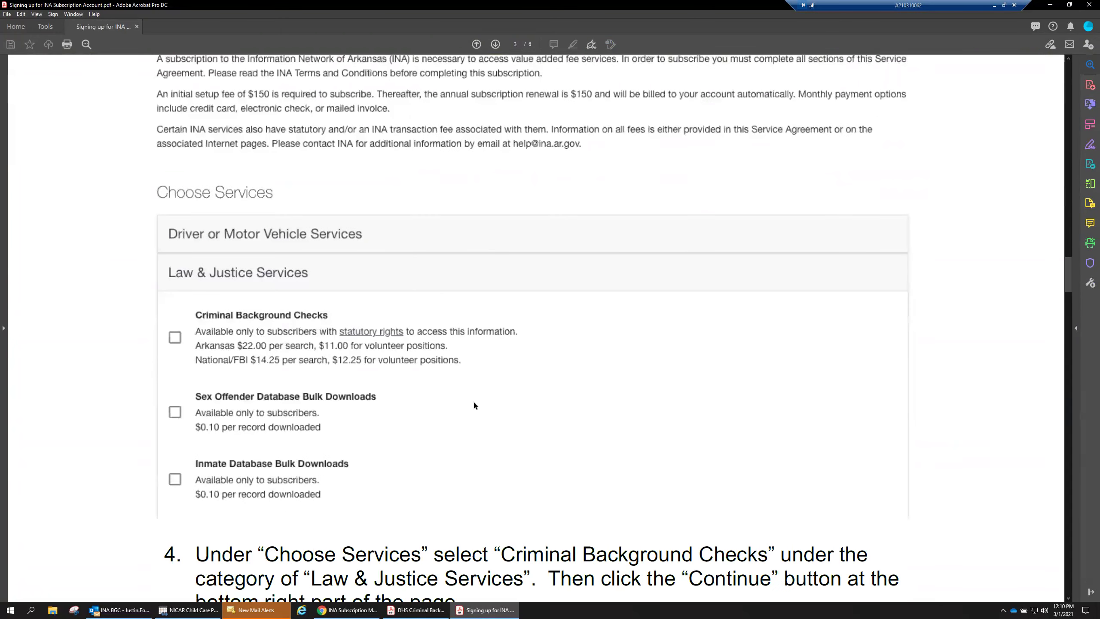
scroll(476, 406, down, 6)
scroll(479, 403, down, 10)
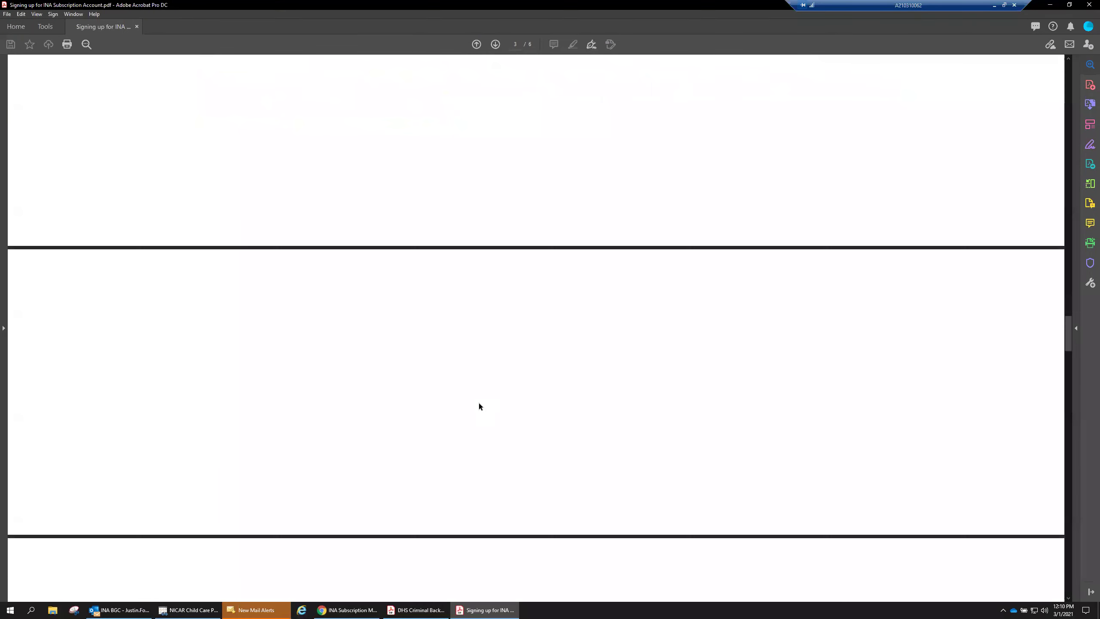
scroll(479, 403, down, 4)
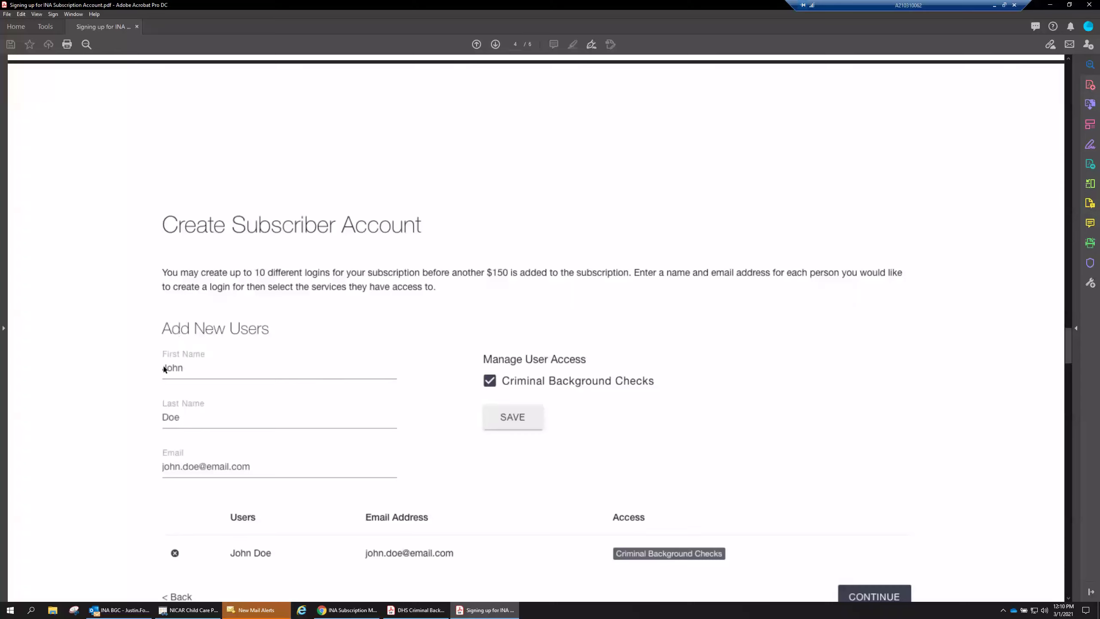
scroll(366, 527, down, 2)
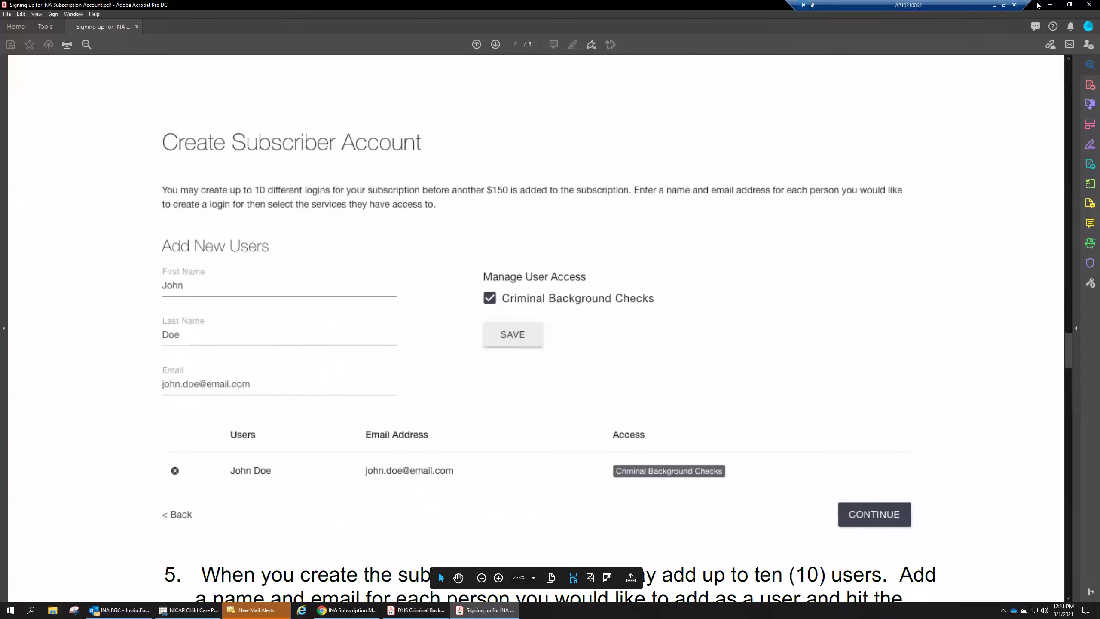
click(1050, 4)
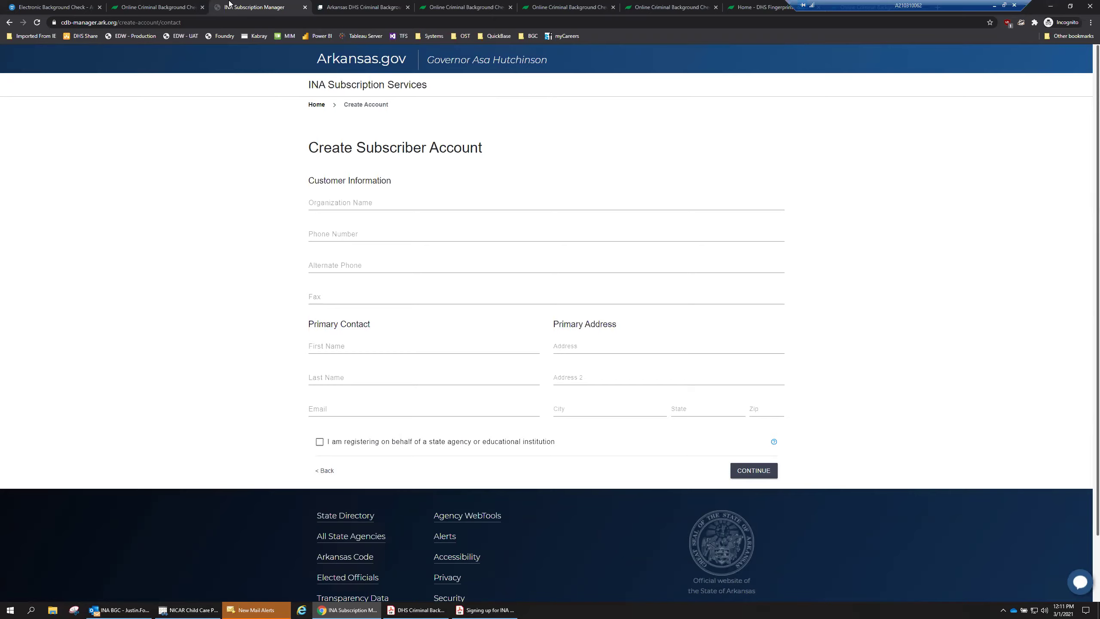
Cycle through the Online Criminal Background Check and Electronic Background Check tabs, ending on the DHS request form.
click(333, 11)
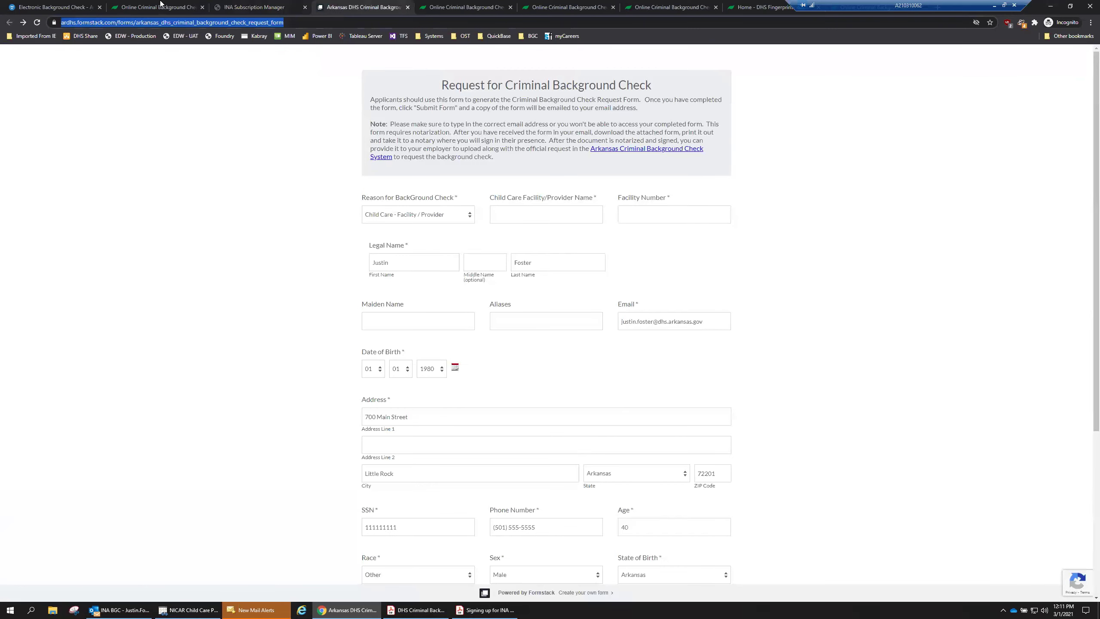
click(160, 6)
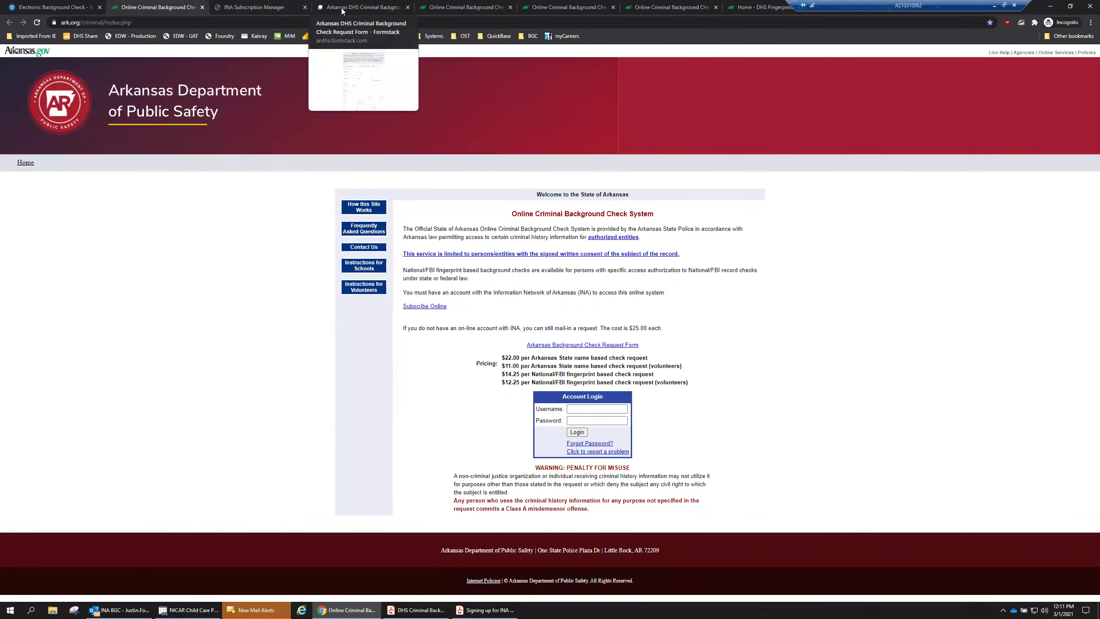
click(56, 7)
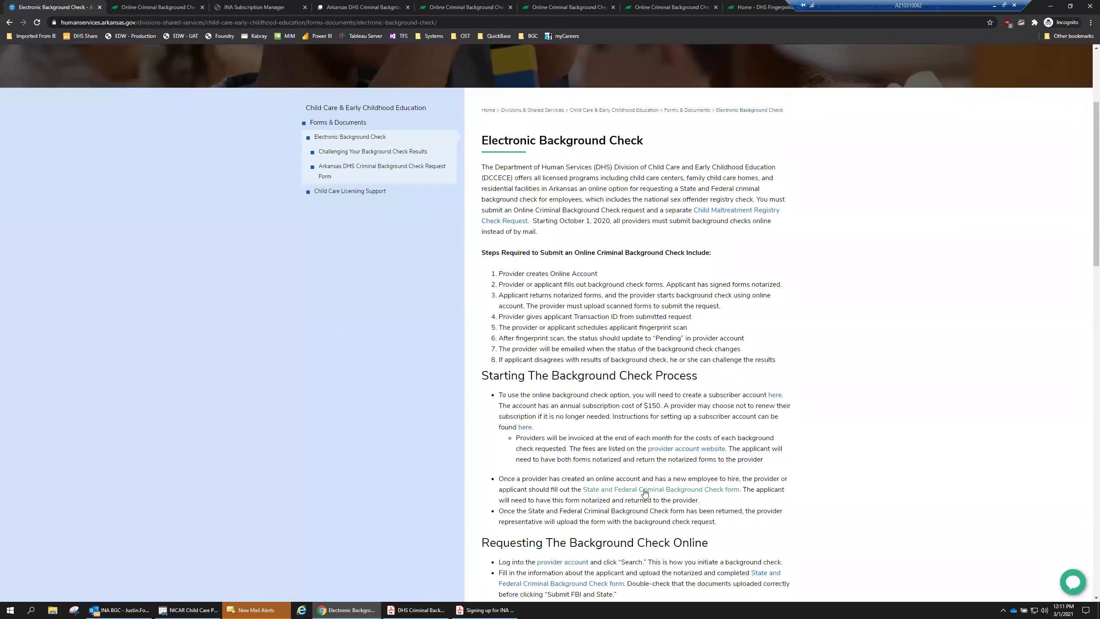
click(361, 6)
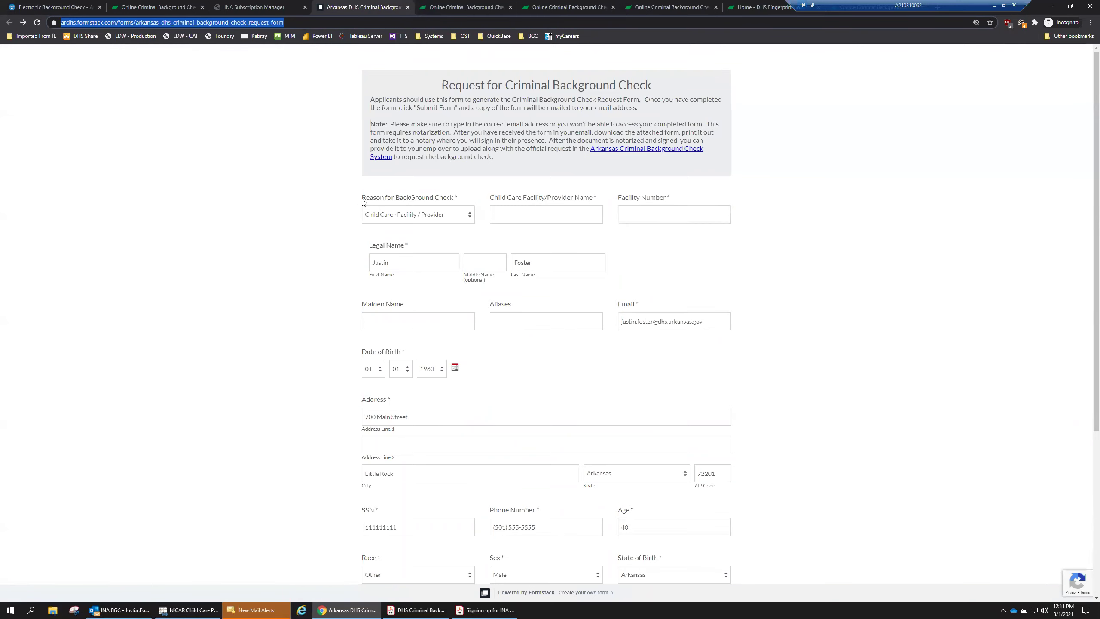
Enter 123789 as the provider name and a test facility name in the Facility Number field.
scroll(332, 303, down, 3)
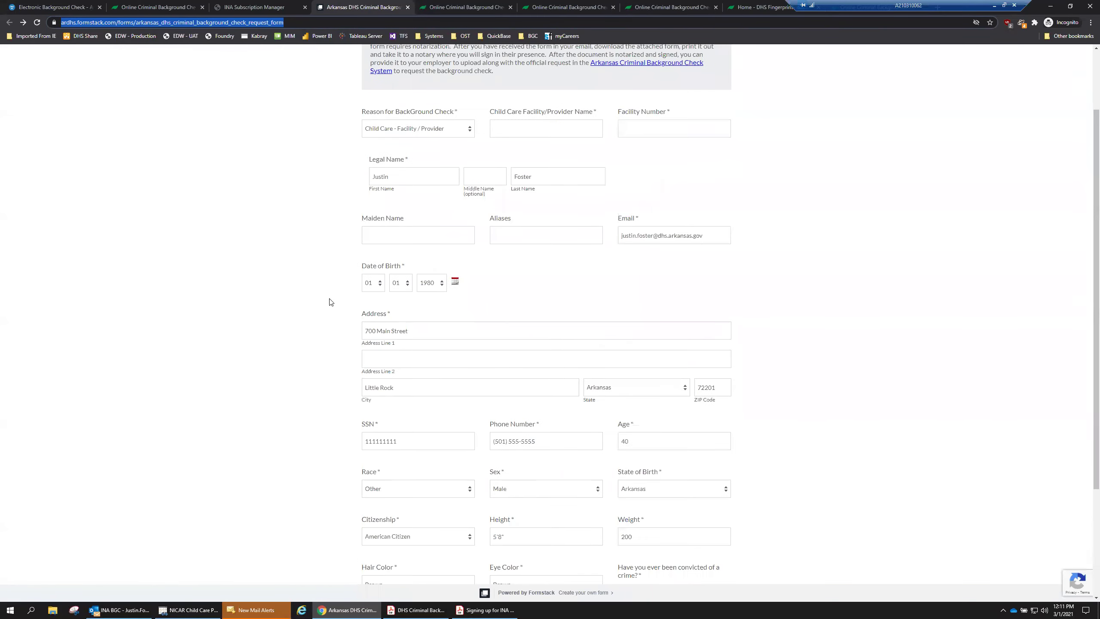
scroll(330, 302, up, 2)
click(544, 174)
scroll(541, 195, up, 1)
text(123789)
key(Tab)
text(Justin's Test Facility)
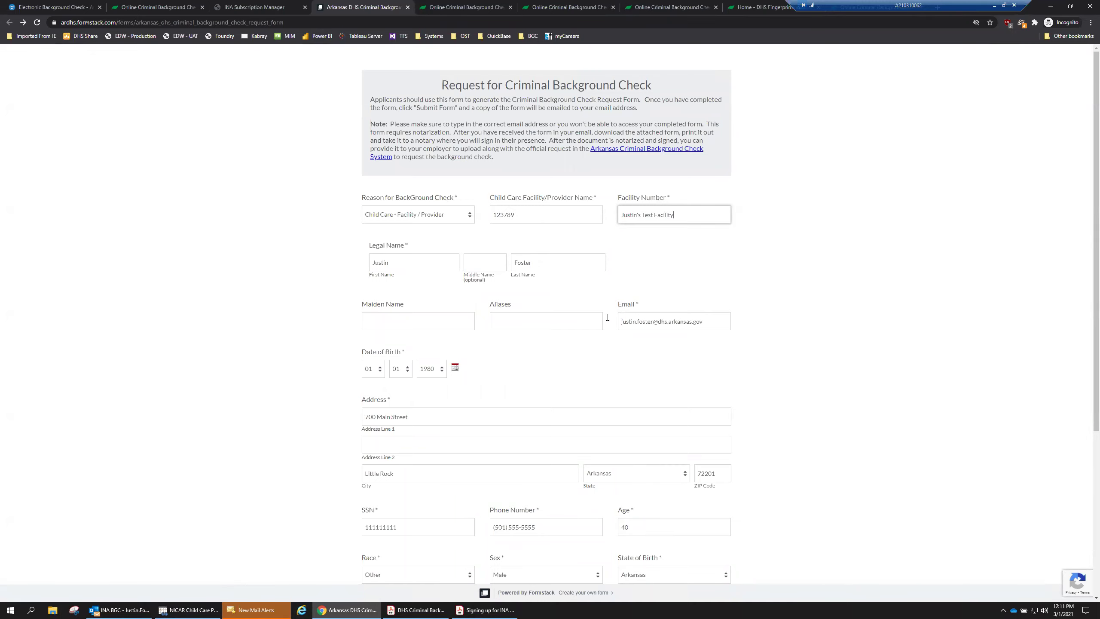
Check the Email field, scroll to Submit Form, and open the emailed request form in Outlook.
triple_click(715, 324)
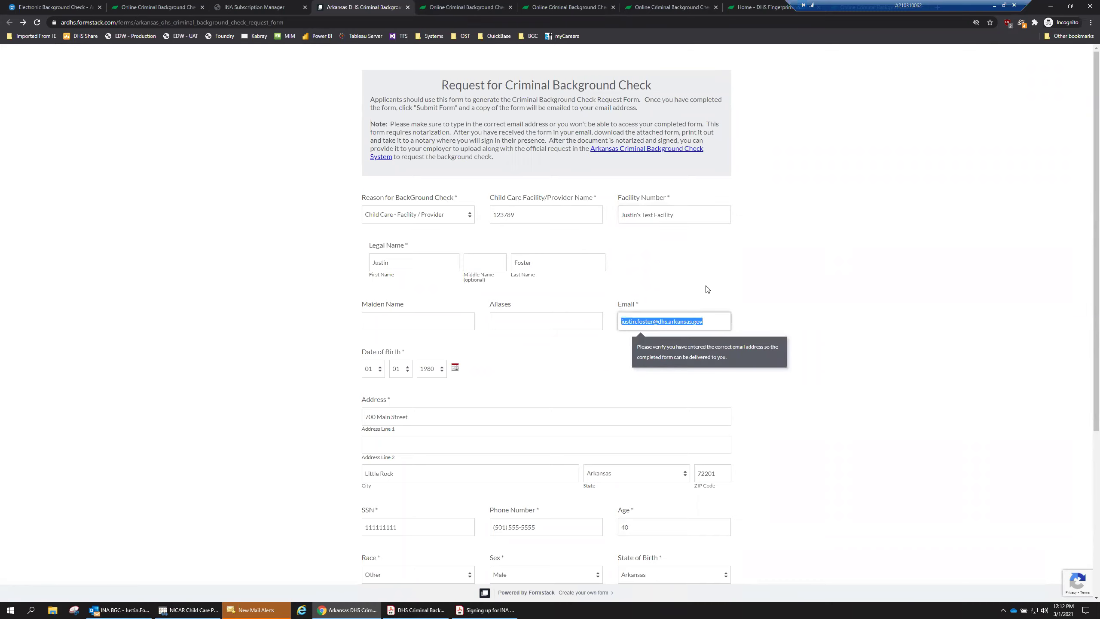
click(708, 321)
click(776, 392)
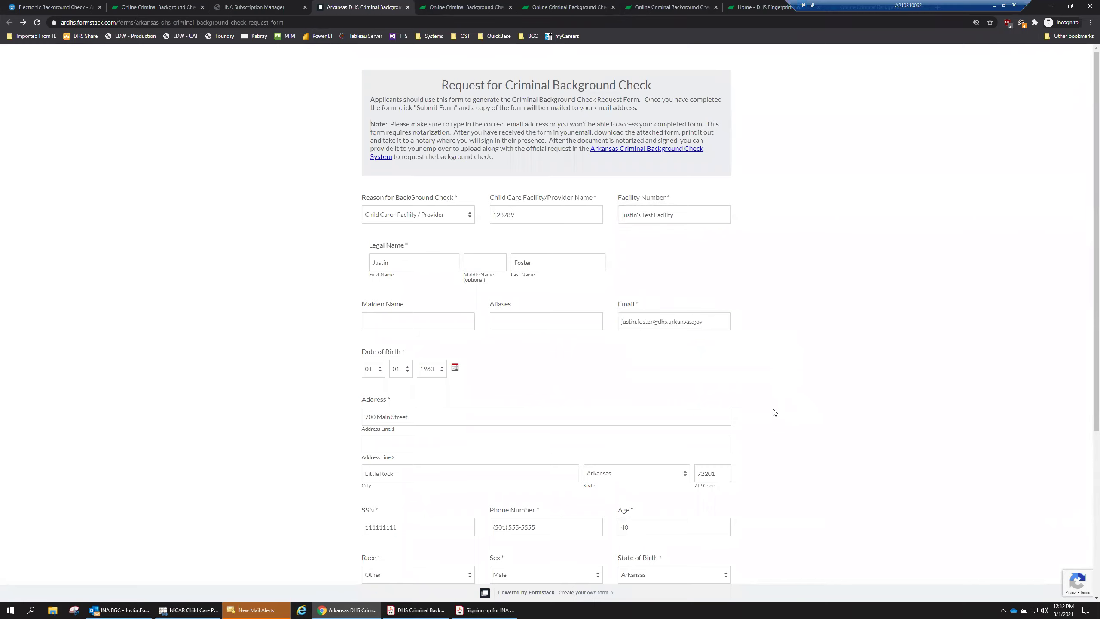
scroll(771, 411, down, 5)
scroll(770, 411, down, 1)
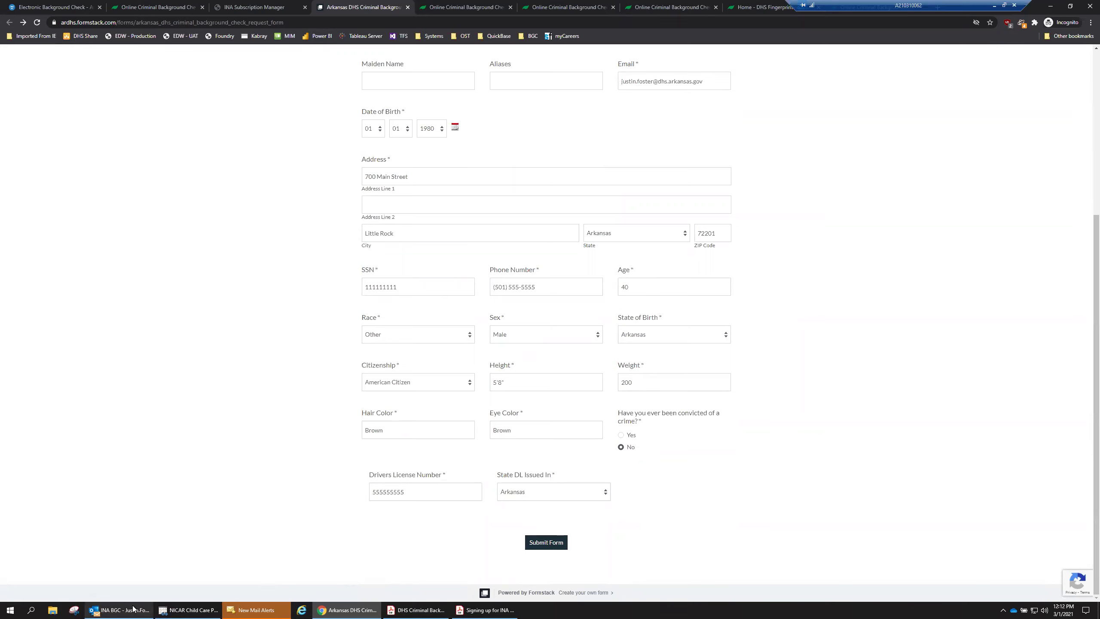
click(120, 609)
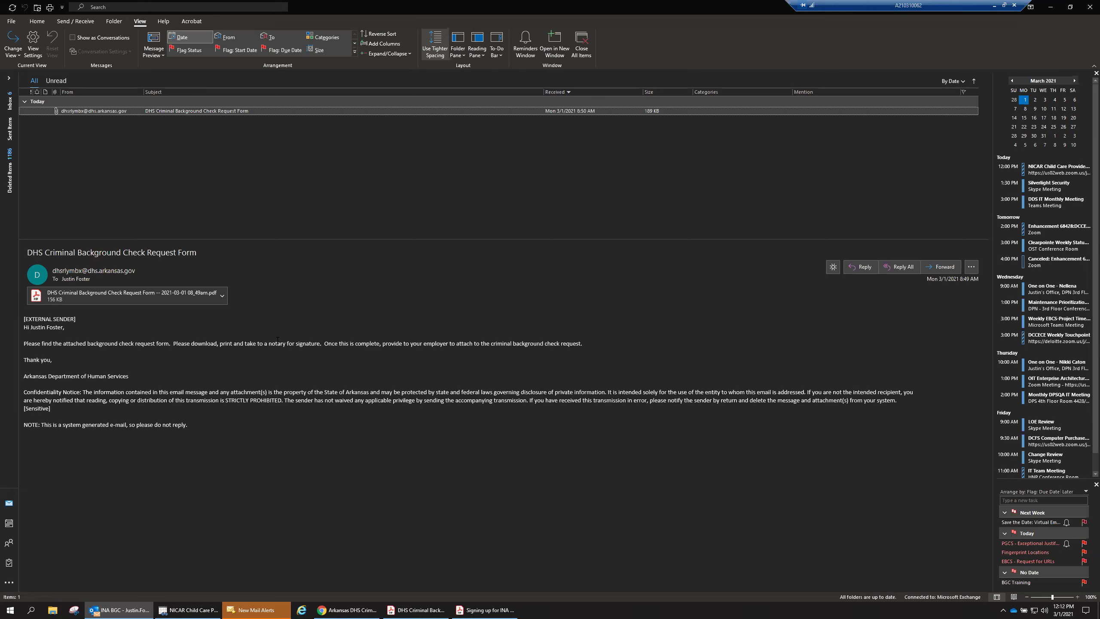
click(422, 608)
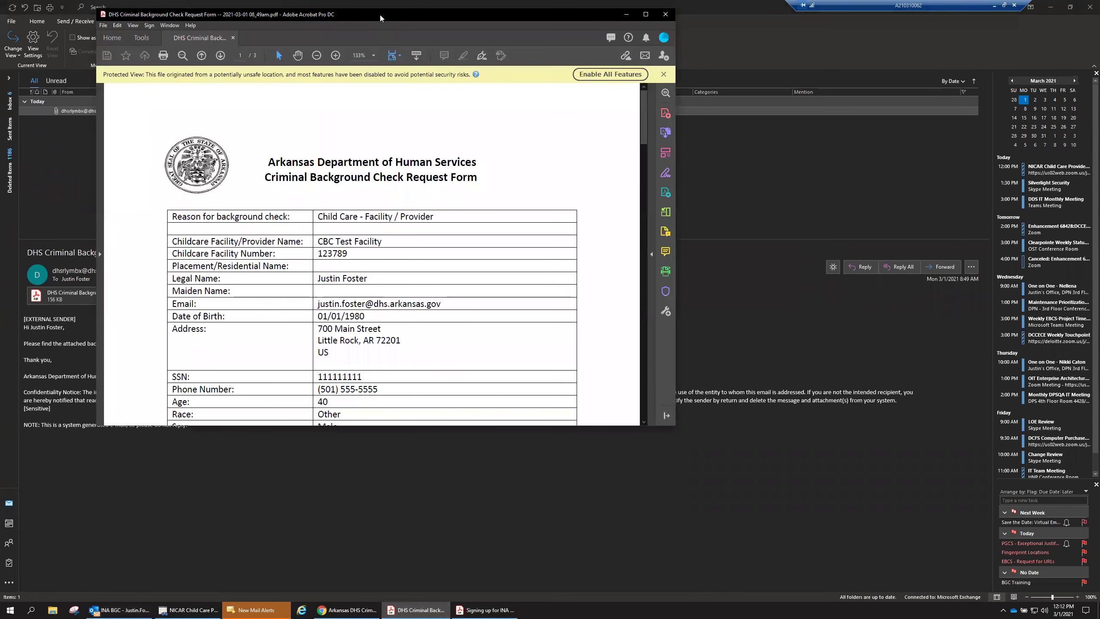
double_click(379, 15)
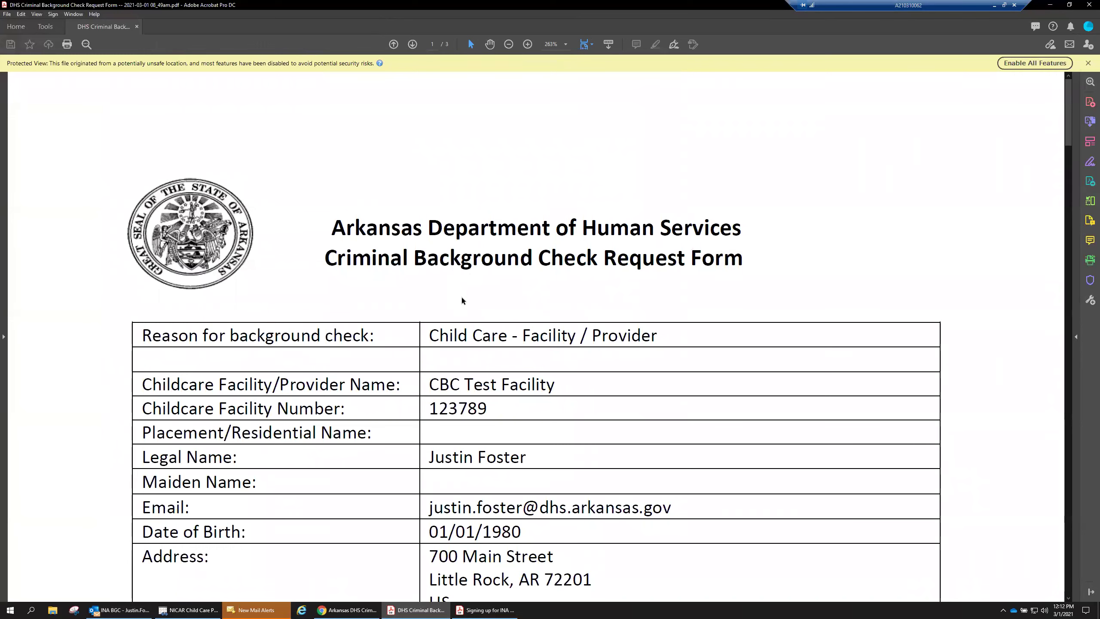
scroll(464, 299, down, 3)
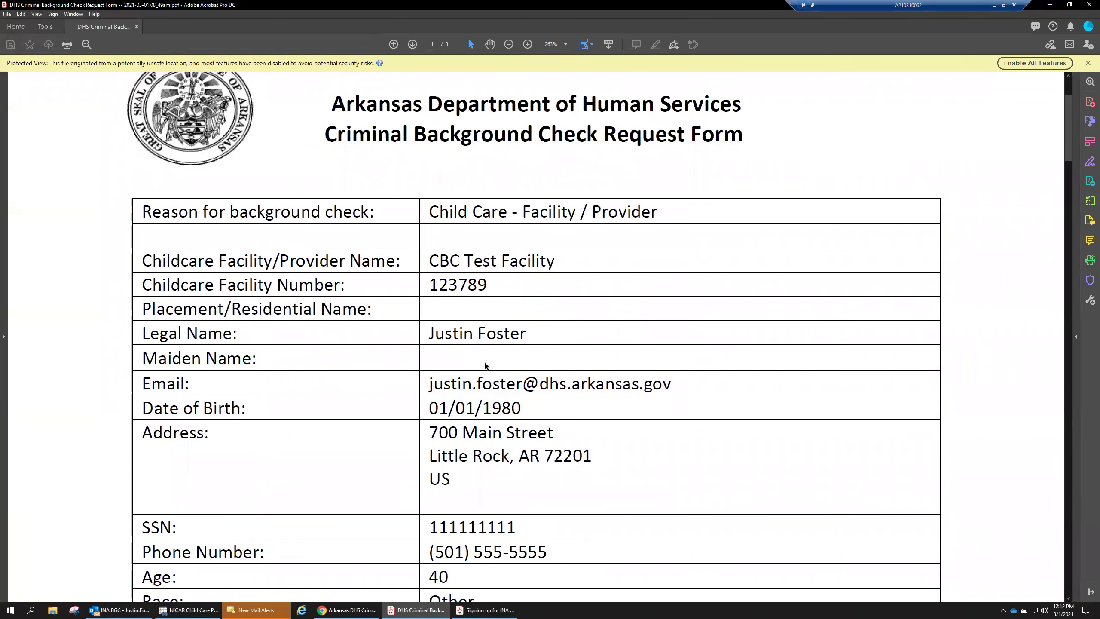
scroll(485, 365, down, 4)
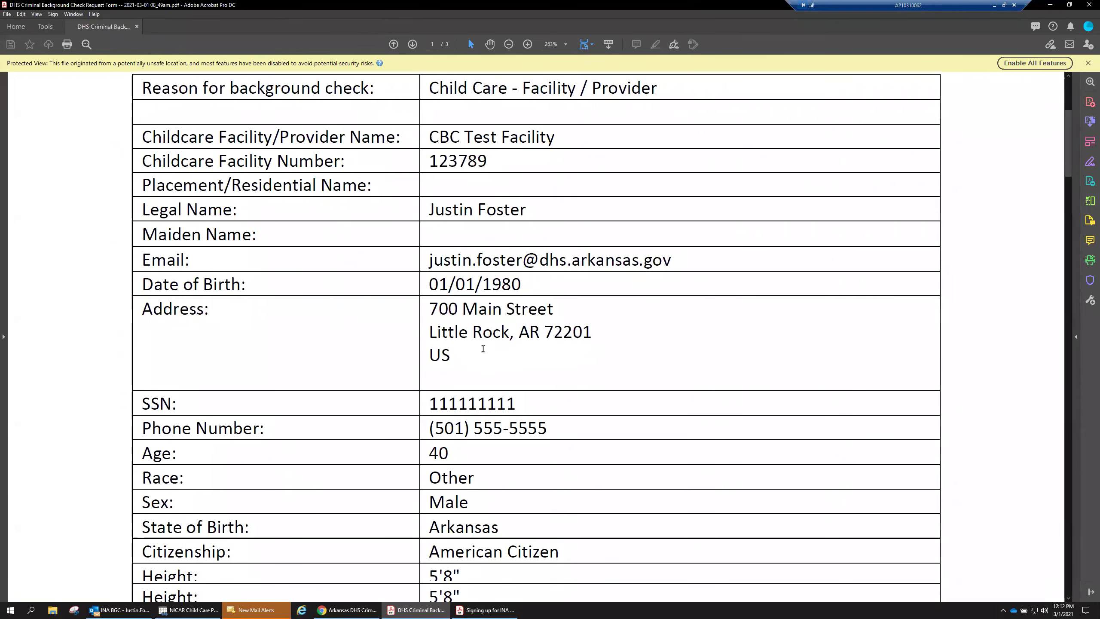
scroll(484, 352, down, 4)
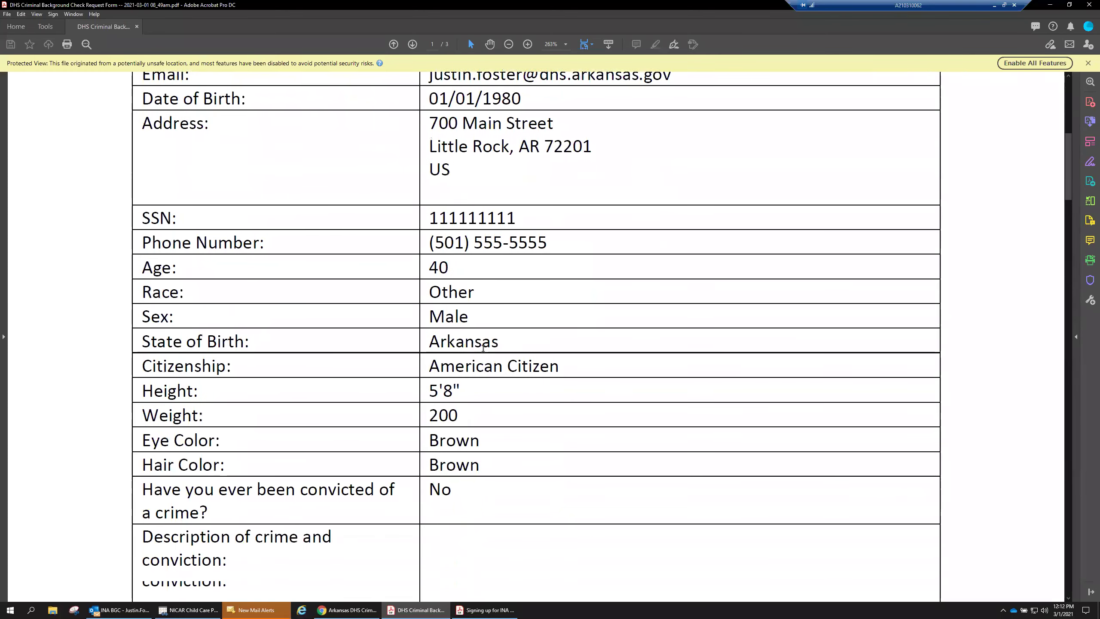
scroll(483, 348, down, 7)
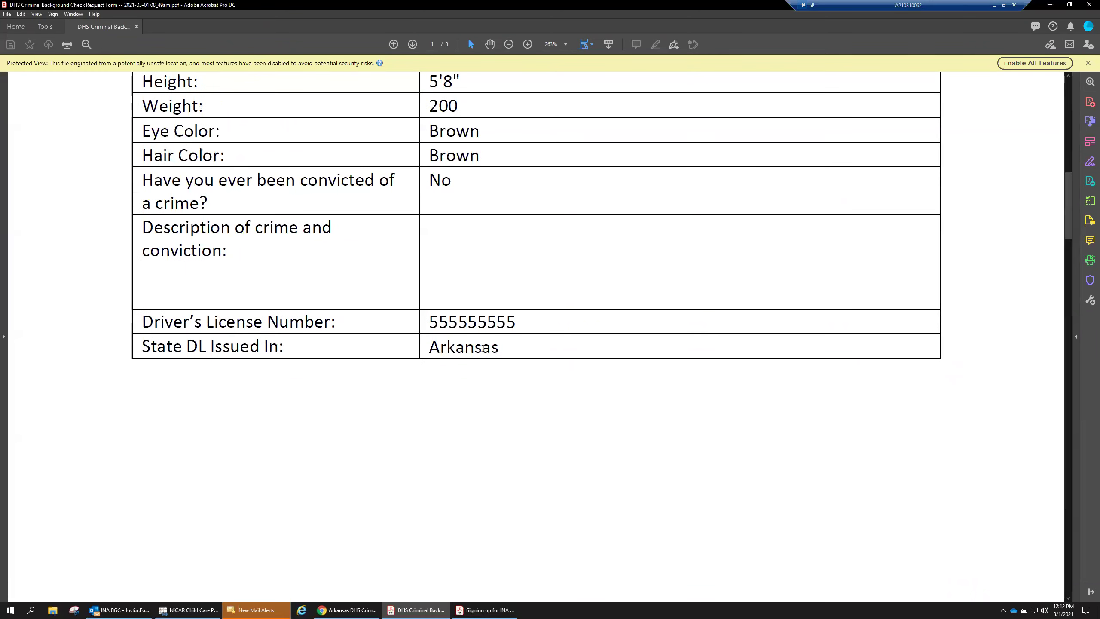
scroll(484, 352, down, 2)
scroll(484, 352, down, 5)
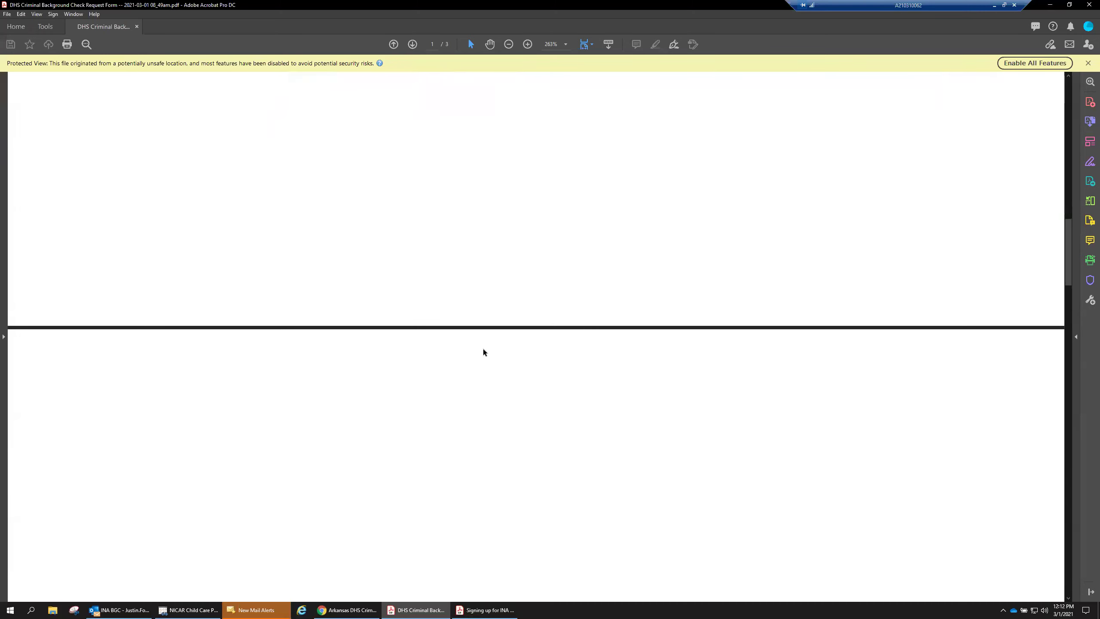
scroll(484, 351, down, 5)
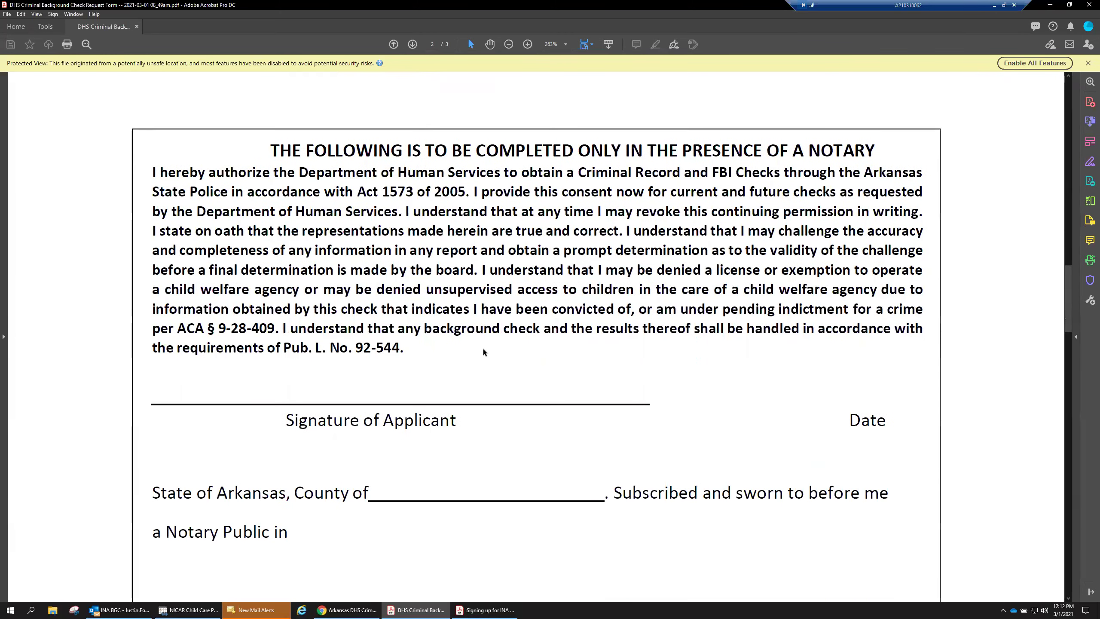
scroll(483, 350, down, 1)
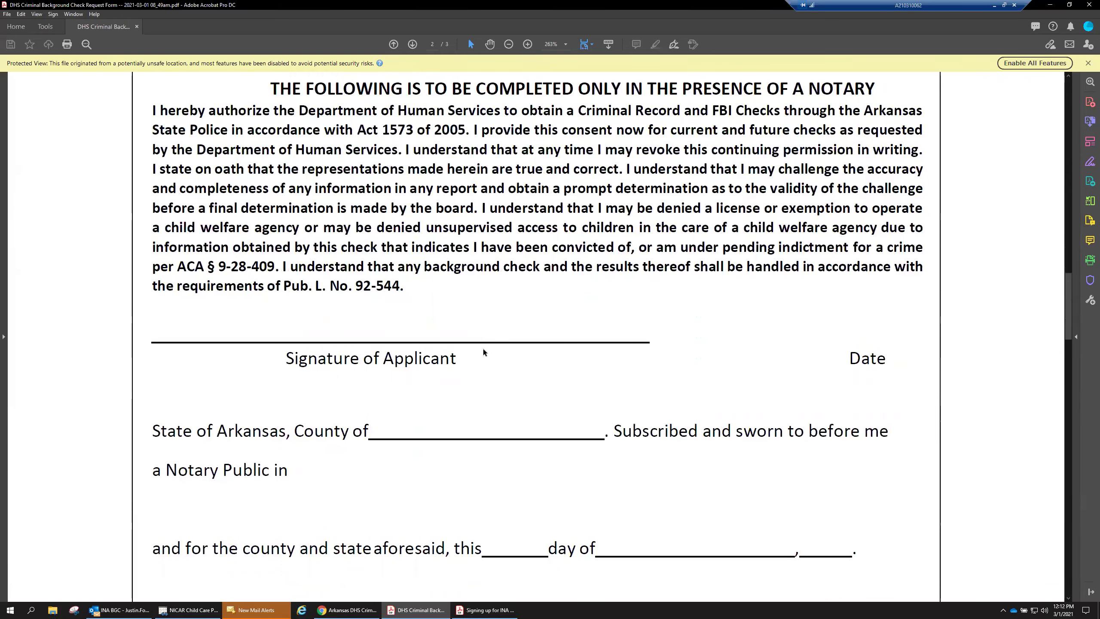
drag(577, 89, 876, 92)
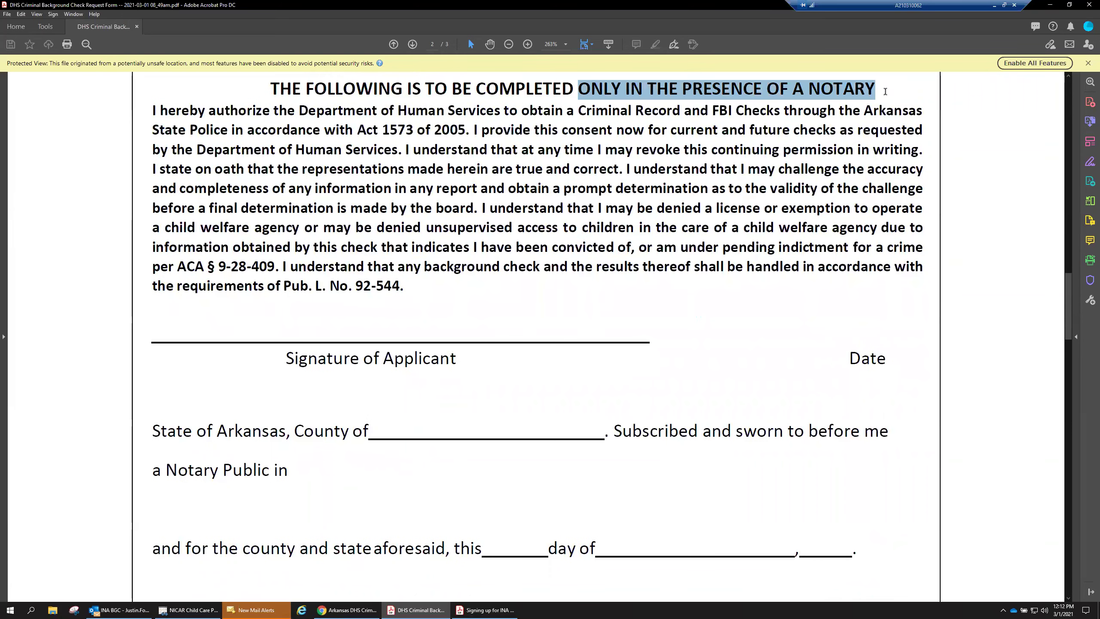
click(886, 92)
scroll(569, 387, down, 5)
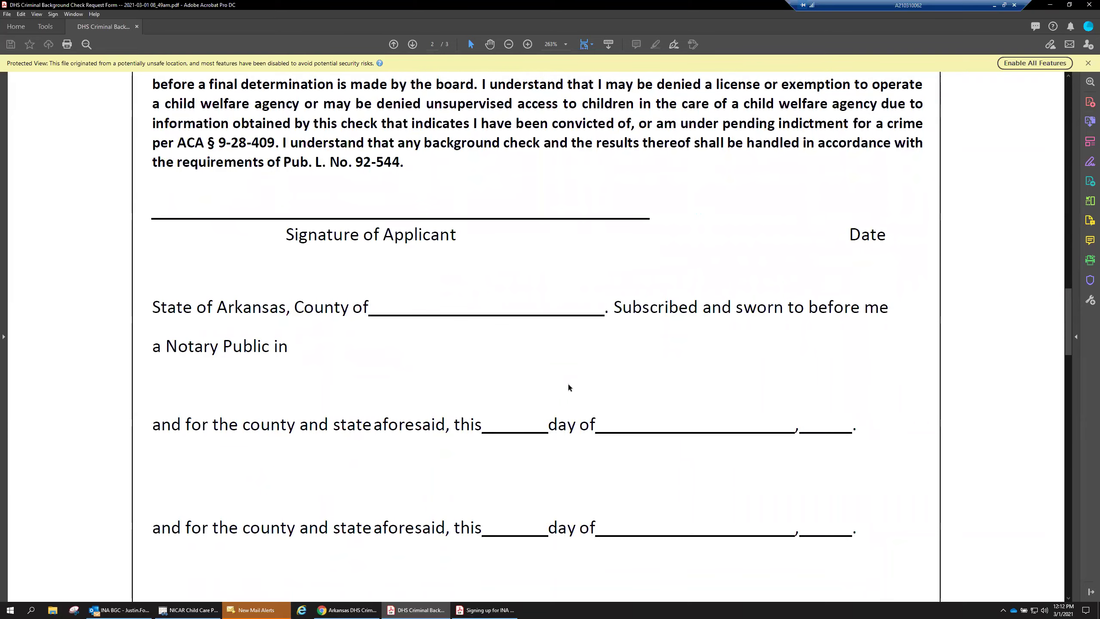
scroll(568, 387, down, 5)
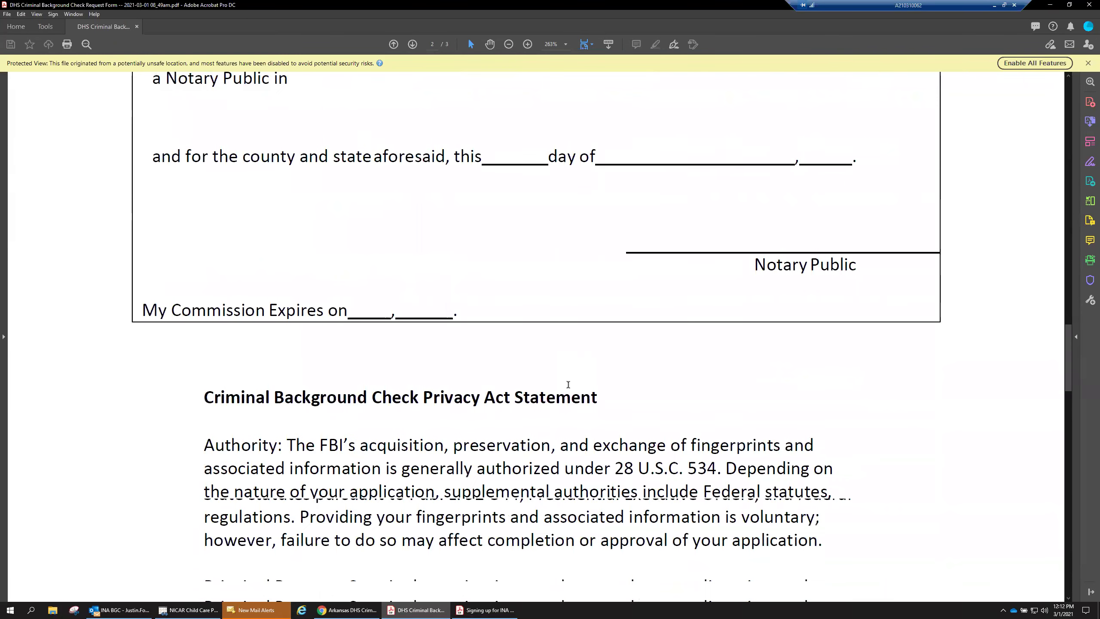
scroll(563, 365, down, 10)
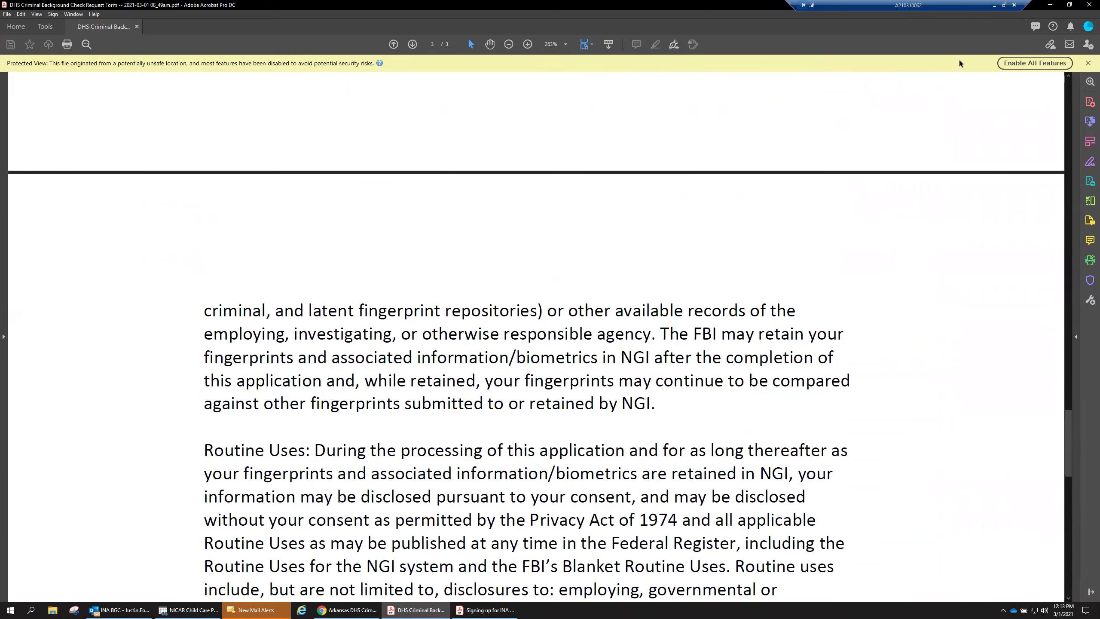
click(1050, 5)
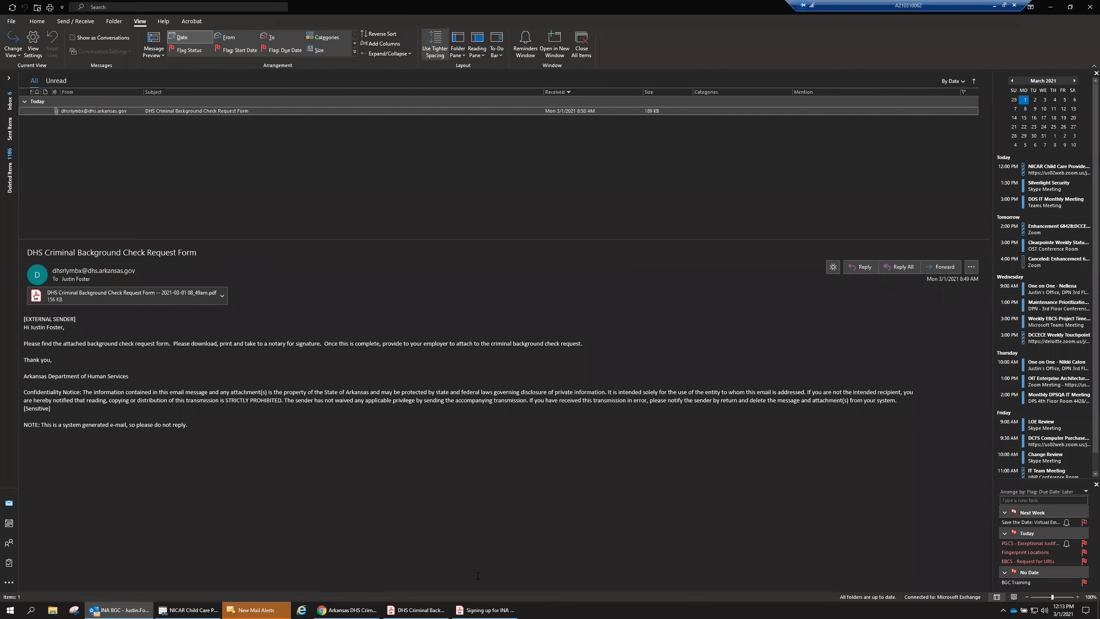
Point out the request form's title and Reason for Background Check field, then return to the INA tab.
click(347, 610)
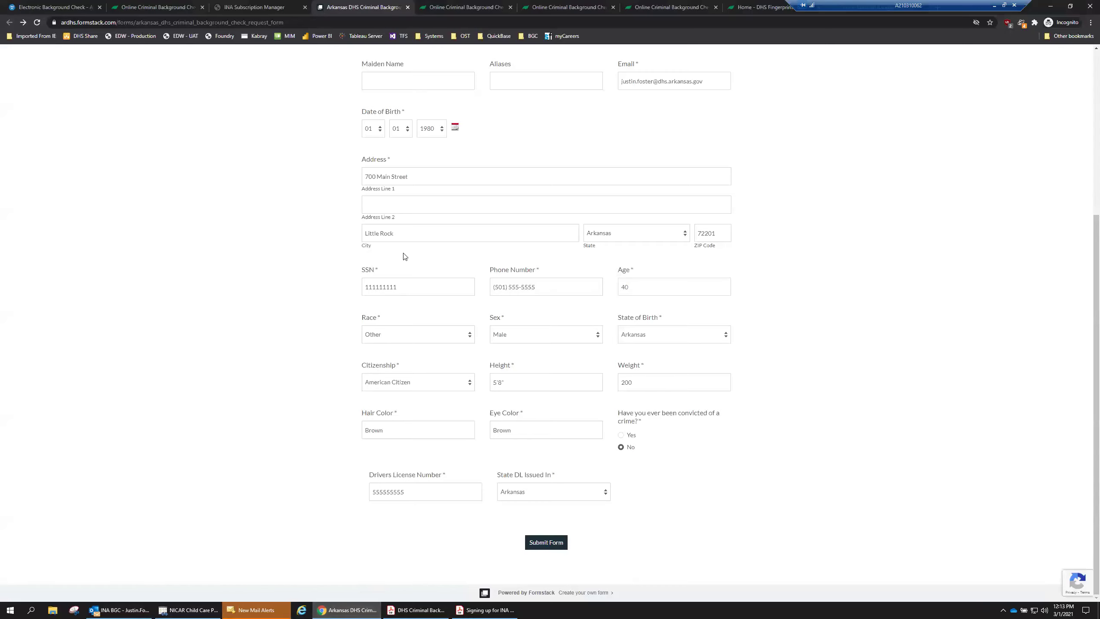
scroll(327, 297, up, 5)
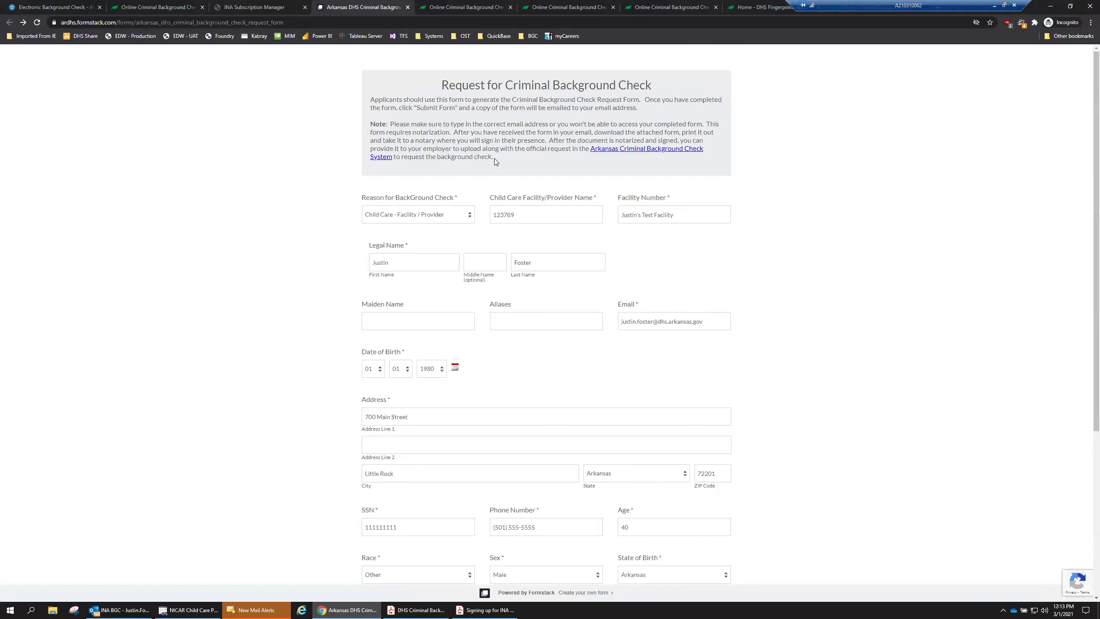
drag(442, 84, 683, 81)
click(665, 87)
click(364, 199)
click(418, 185)
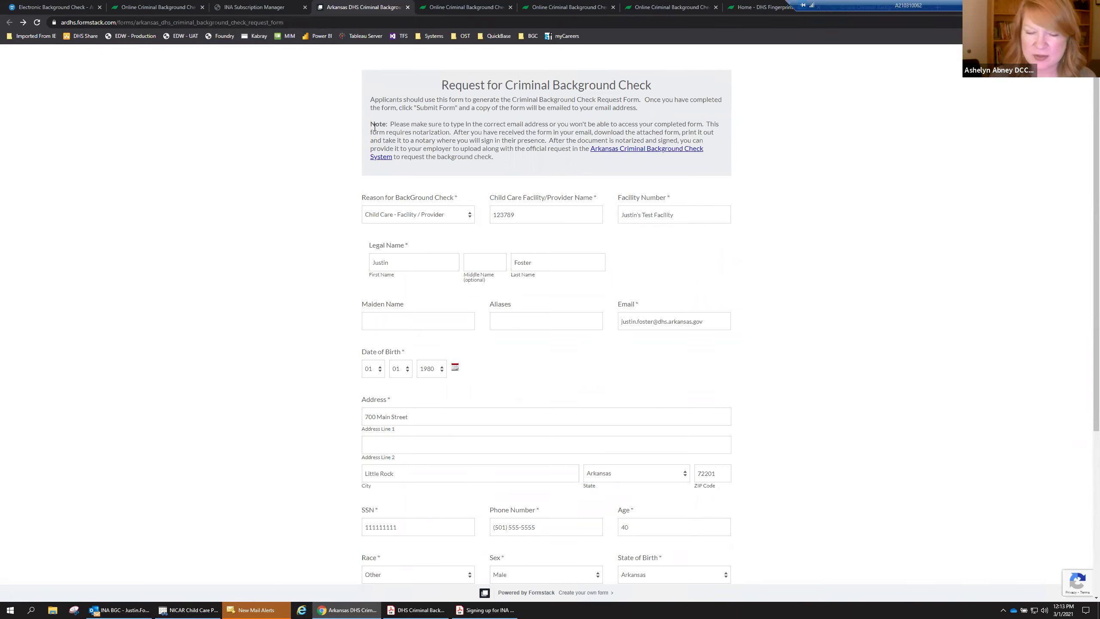
click(263, 9)
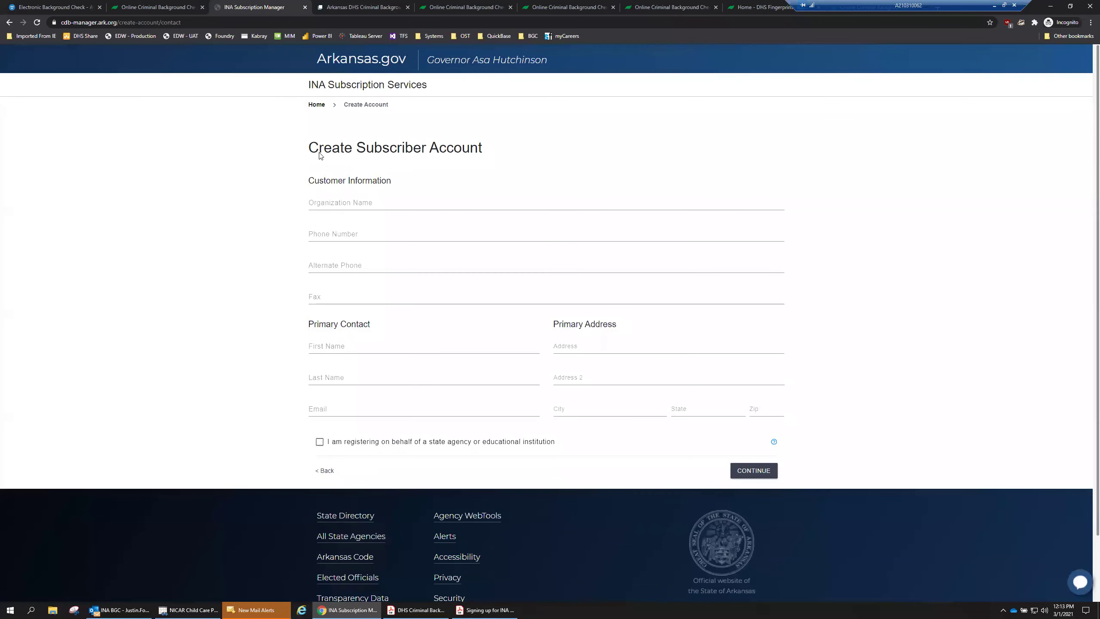
Go to the subscriber portal login page and bring the INA sign-up PDF guide forward.
click(316, 108)
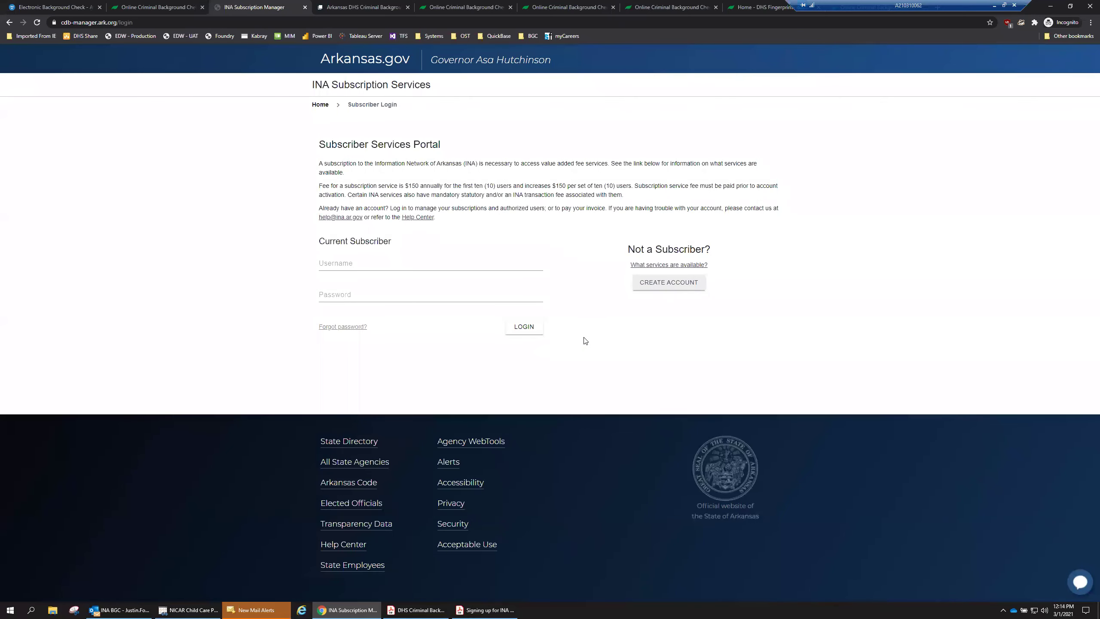
click(485, 610)
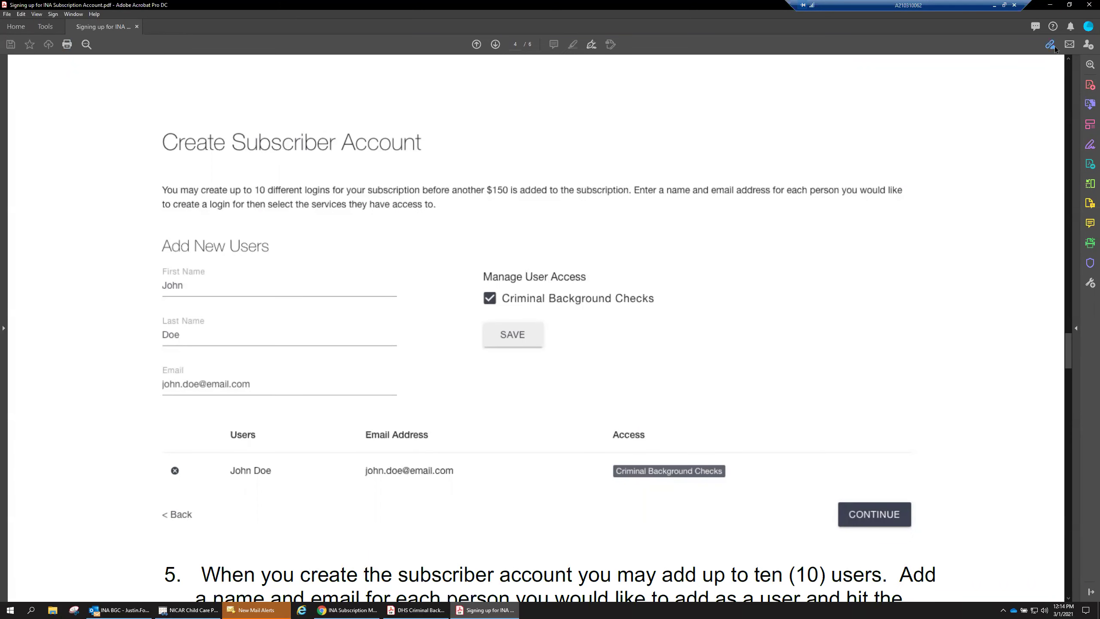
Scroll through the guide's page 4 Create Subscriber Account and add-users example, then return to Chrome.
scroll(719, 346, down, 2)
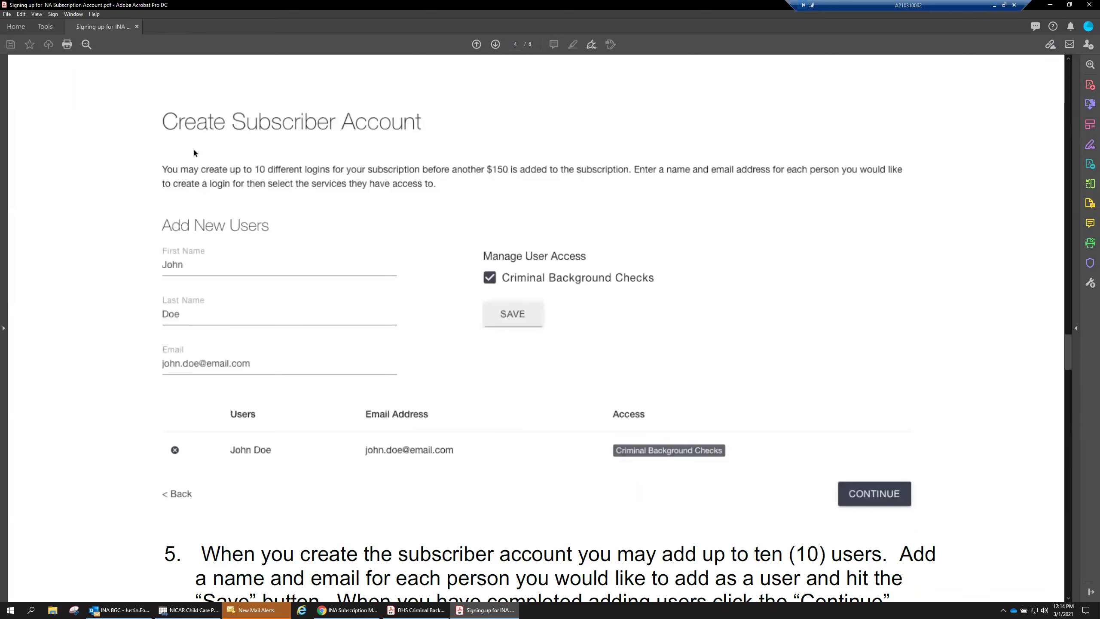
scroll(322, 326, down, 5)
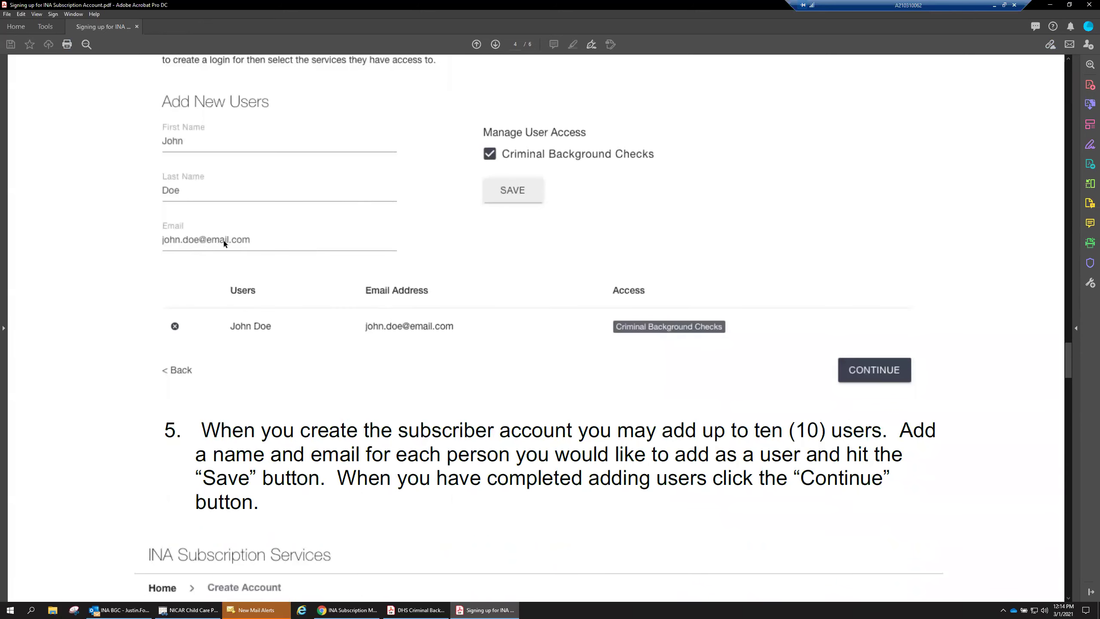
scroll(354, 326, down, 5)
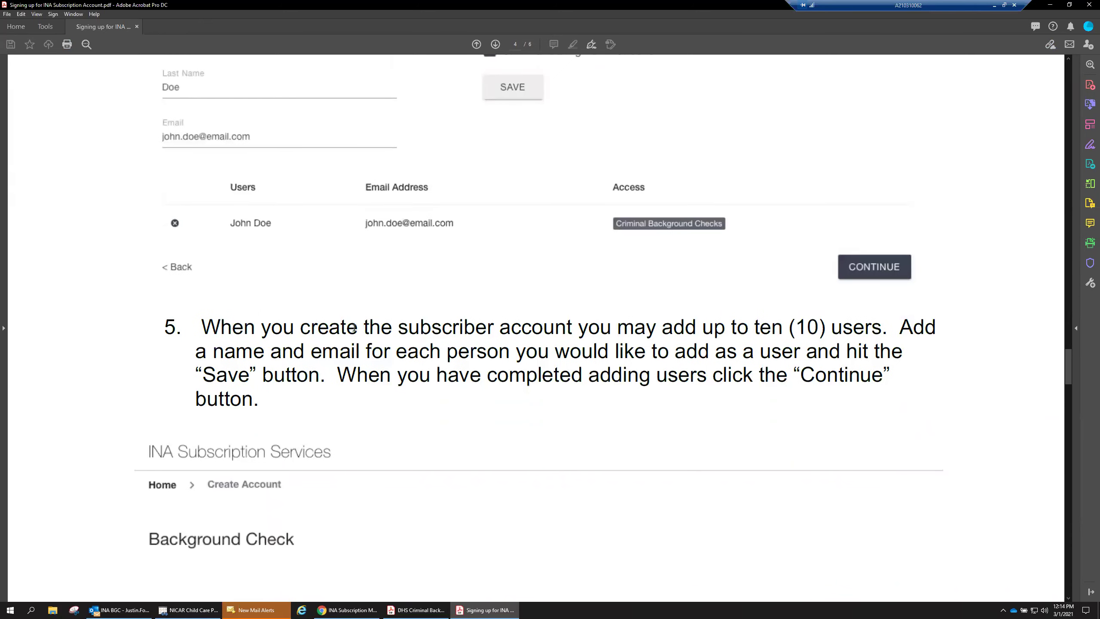
scroll(492, 309, up, 4)
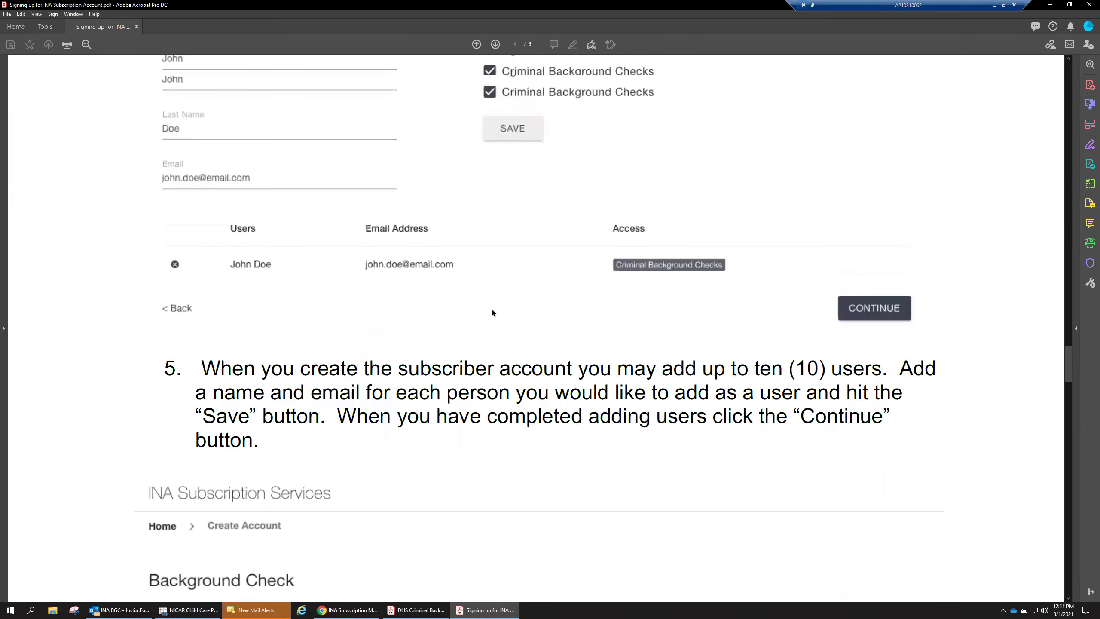
scroll(491, 309, up, 3)
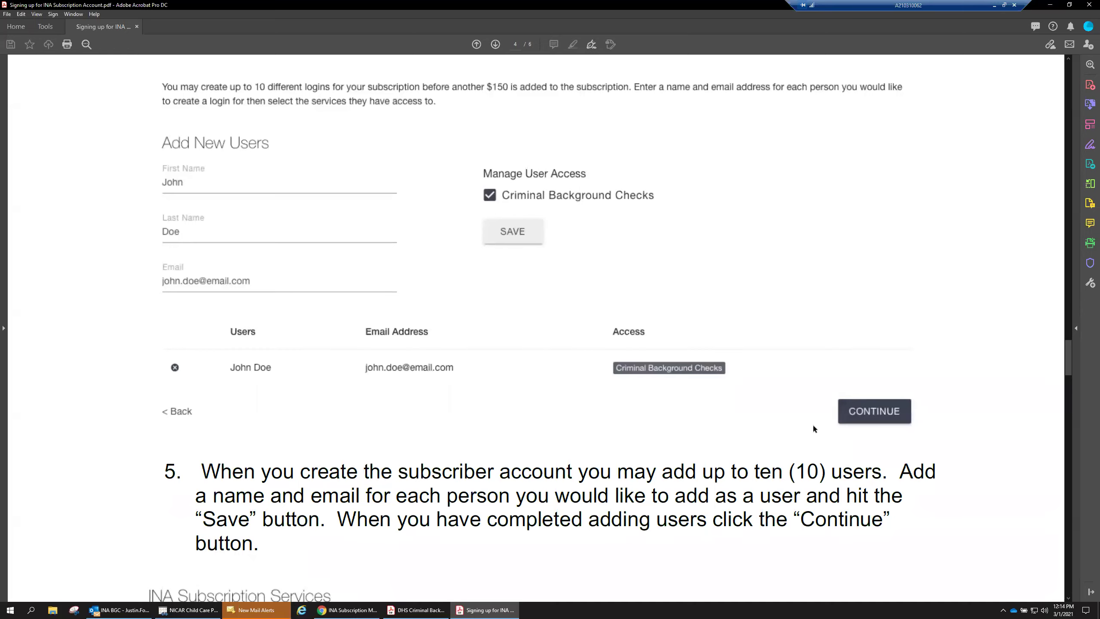
drag(1067, 360, 1068, 335)
scroll(456, 368, down, 4)
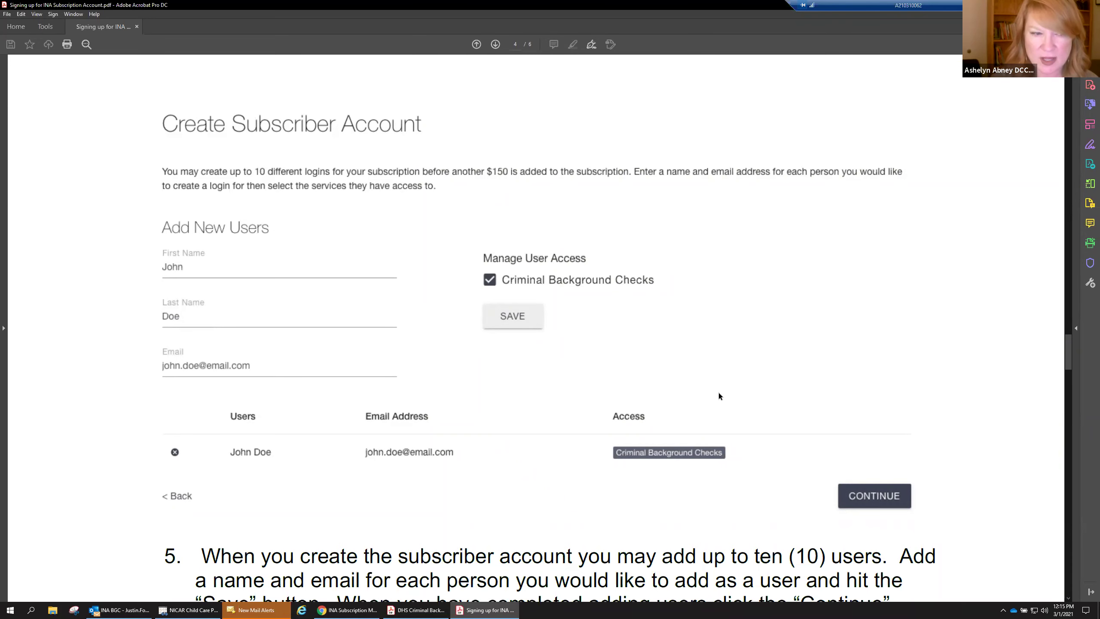
click(351, 608)
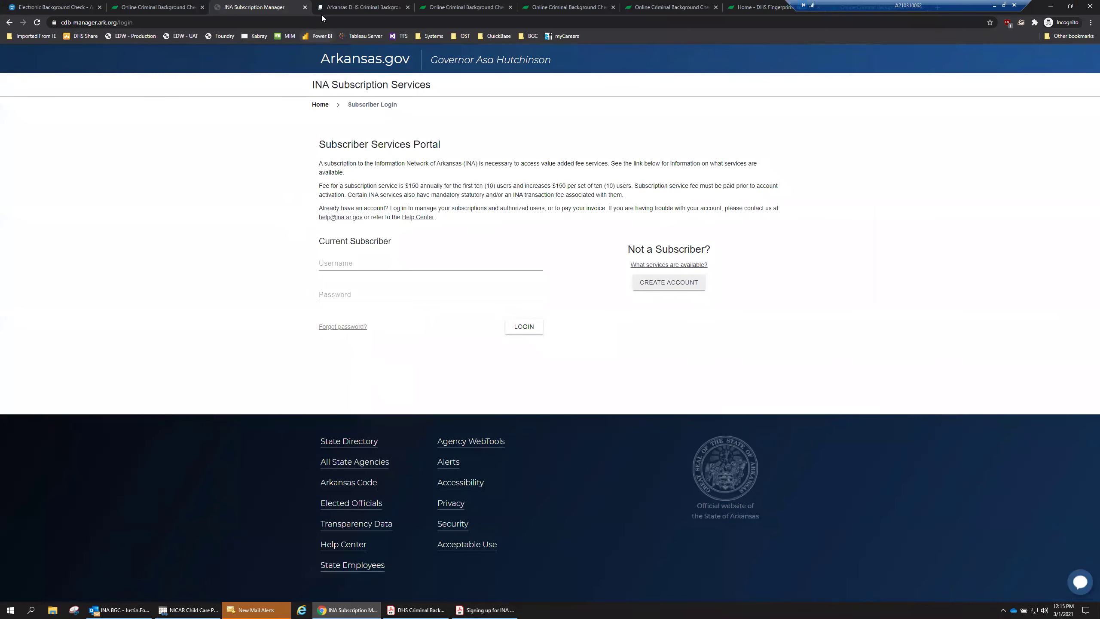
Cycle browser tabs with Ctrl+Tab and Ctrl+Shift+Tab from the Formstack form toward the ark.org welcome page.
click(339, 9)
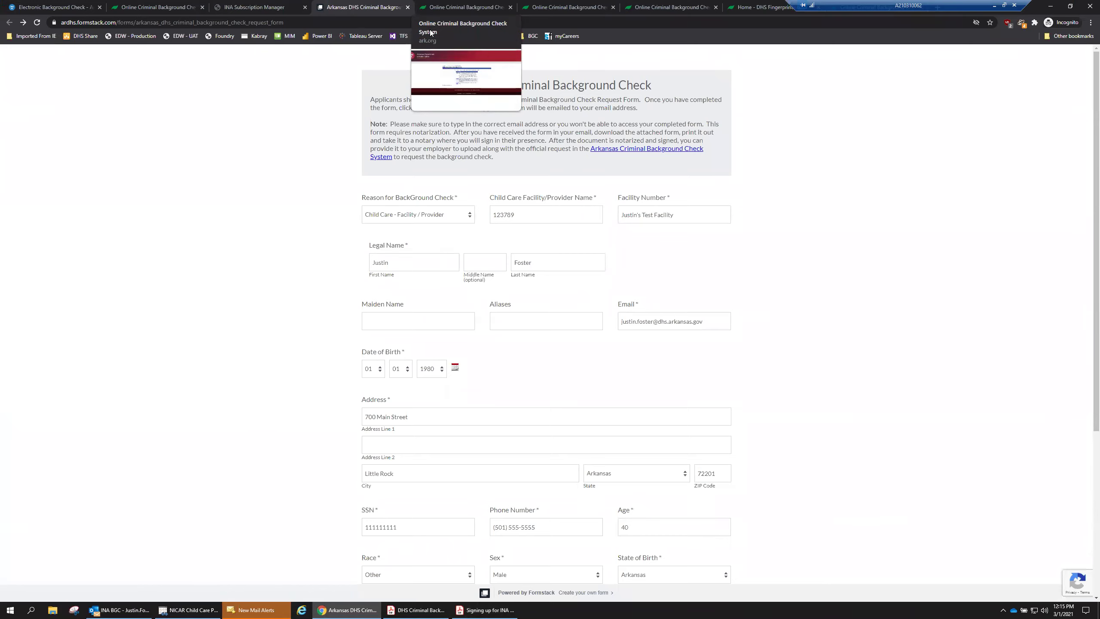
key(ctrl+Tab)
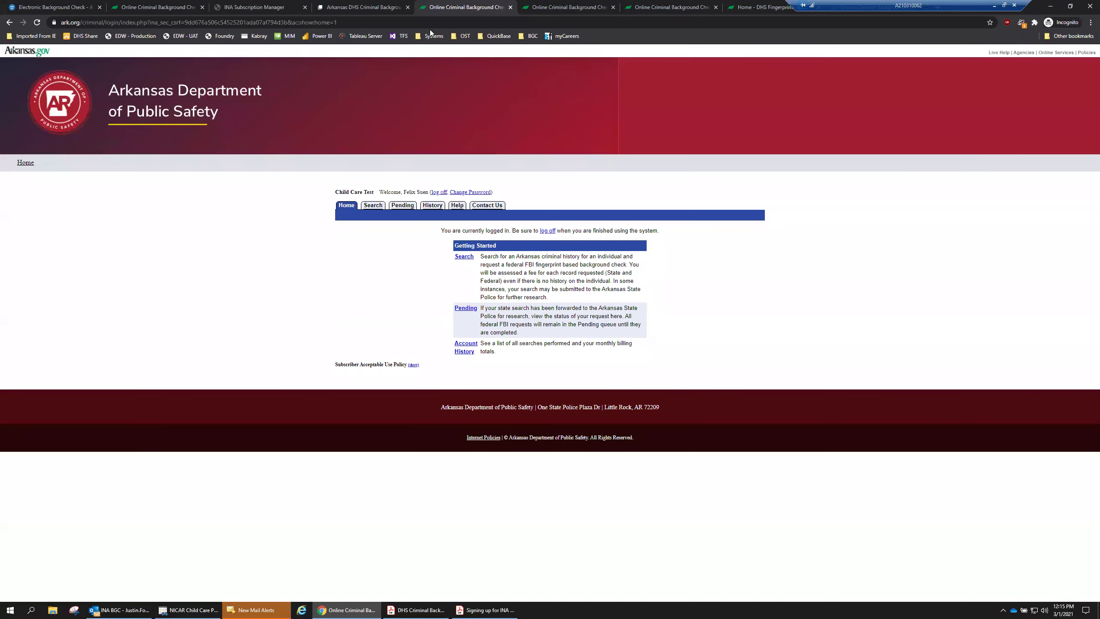
key(ctrl+shift+Tab)
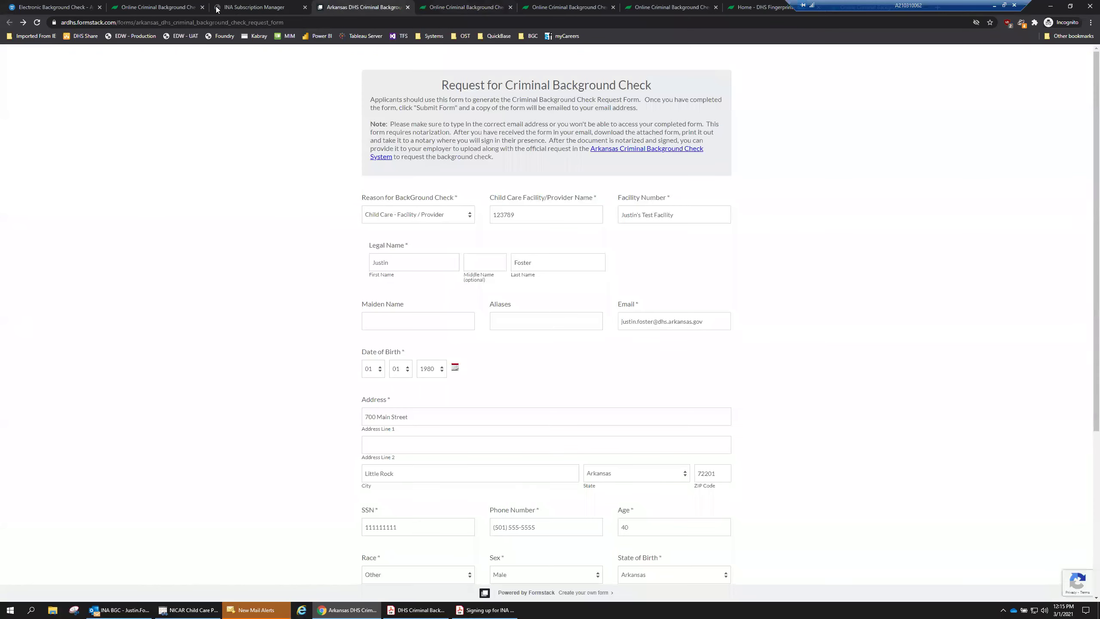
key(ctrl+shift+Tab)
key(ctrl+shift+Tab)
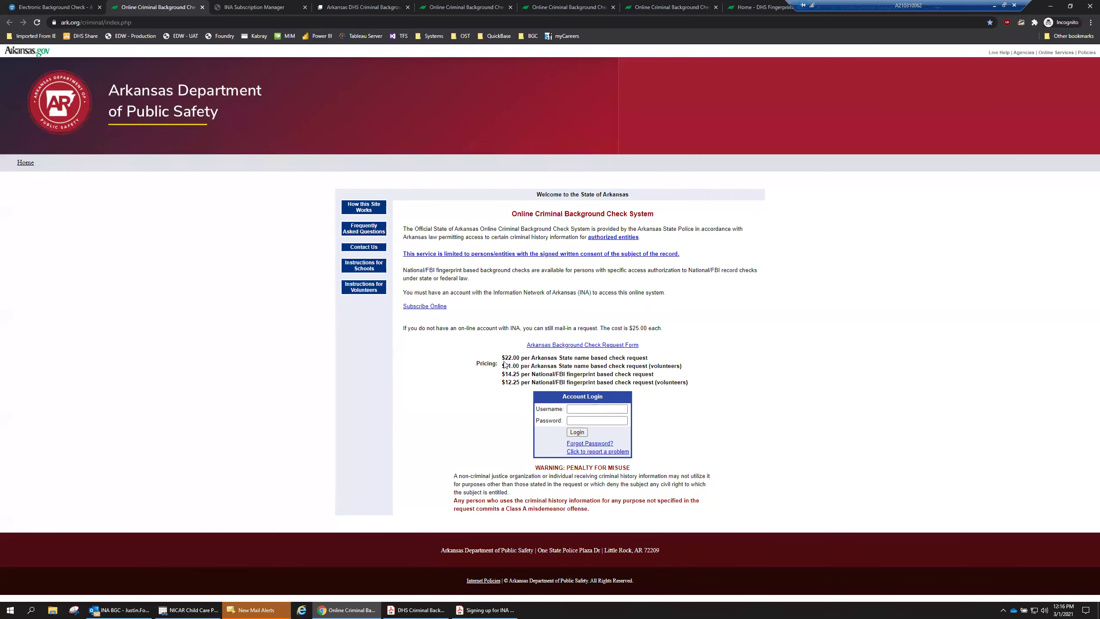
click(592, 409)
Open Contact Us and highlight the INA phone and e-mail line and the results sentence.
click(365, 249)
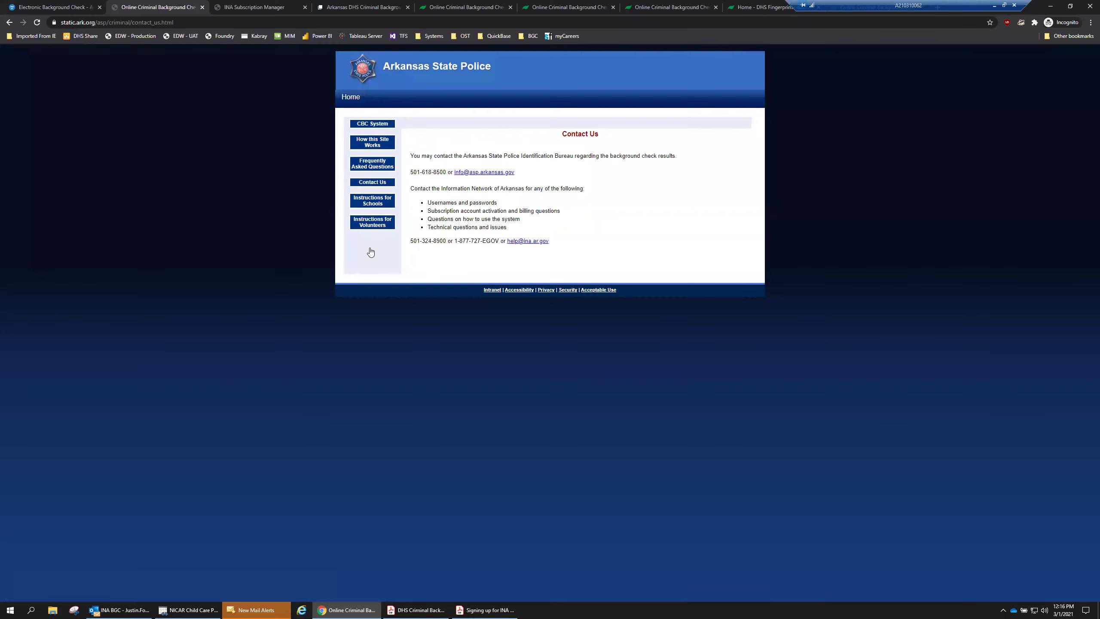
drag(412, 245, 564, 245)
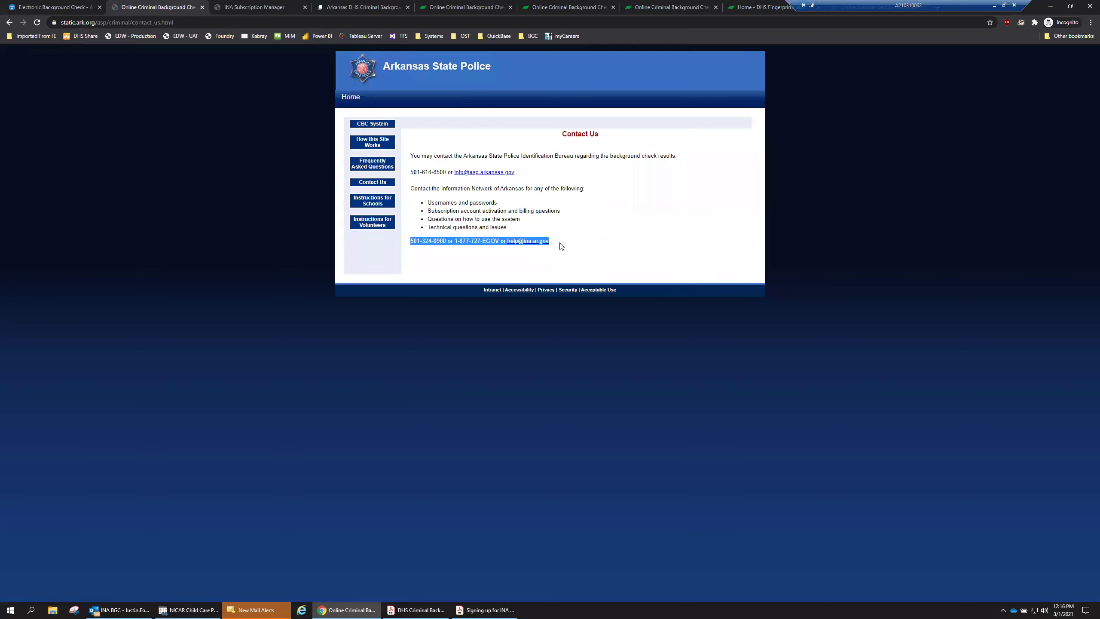
click(532, 168)
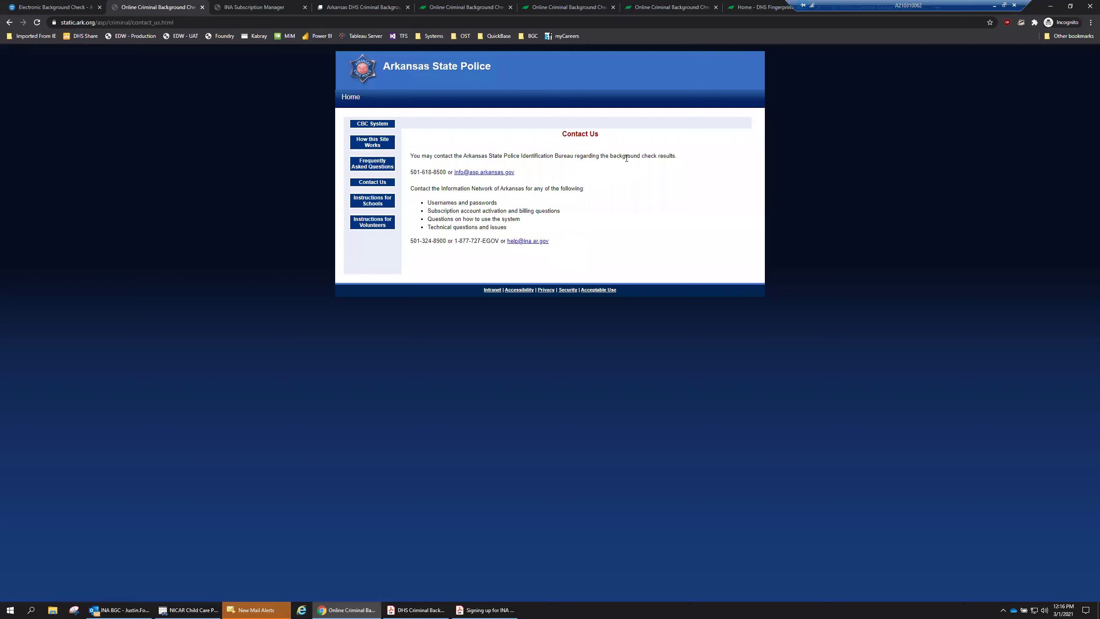
drag(678, 156, 411, 162)
click(411, 161)
Highlight the State Police contact details and e-mail address on the Contact Us page.
drag(411, 156, 533, 176)
click(527, 175)
drag(519, 172, 488, 172)
drag(417, 160, 411, 157)
click(412, 158)
drag(411, 156, 529, 177)
click(529, 178)
Go back to the CBC System welcome page, then switch to the logged-in account's home page.
click(373, 124)
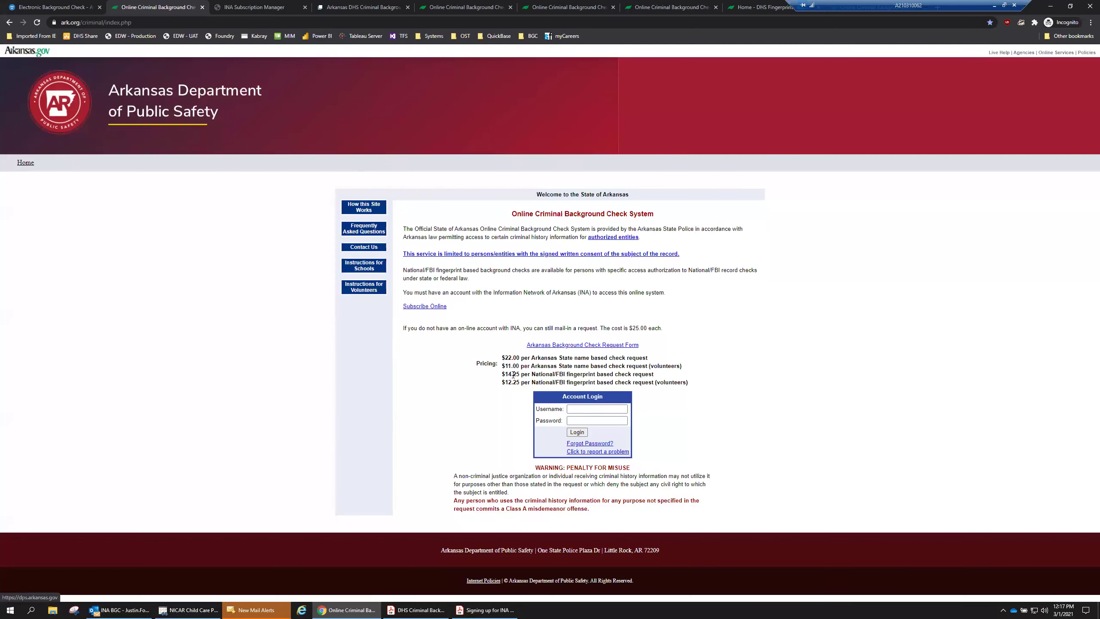
key(ctrl+5)
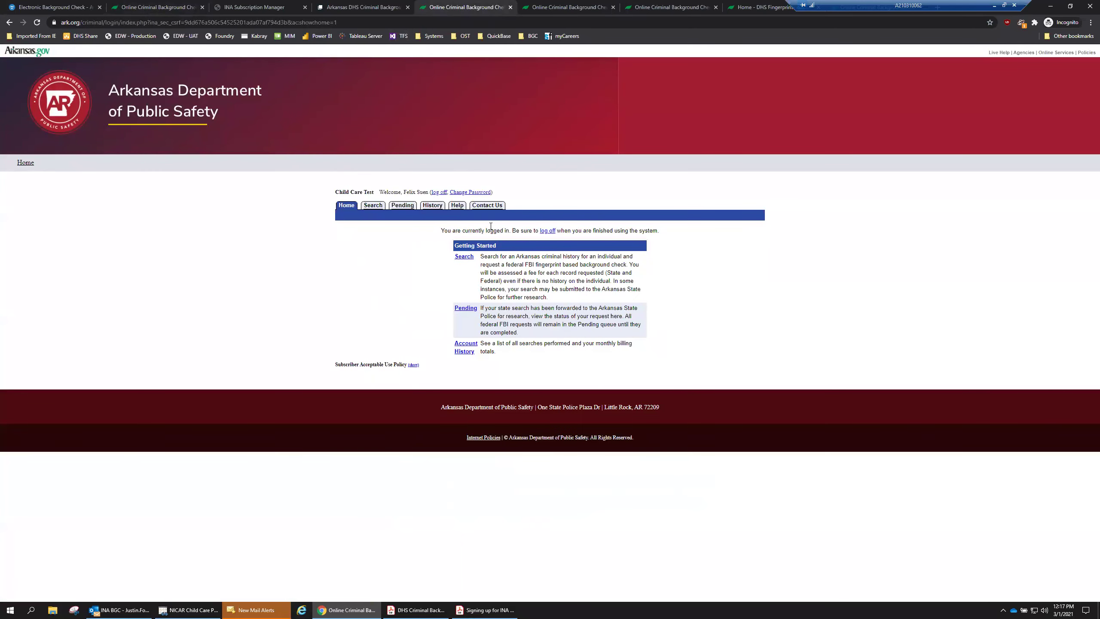
drag(336, 191, 375, 193)
click(414, 193)
Review the Pending, Not Approved and Approved statuses in Pending Requests, then move to the Search History form.
click(548, 15)
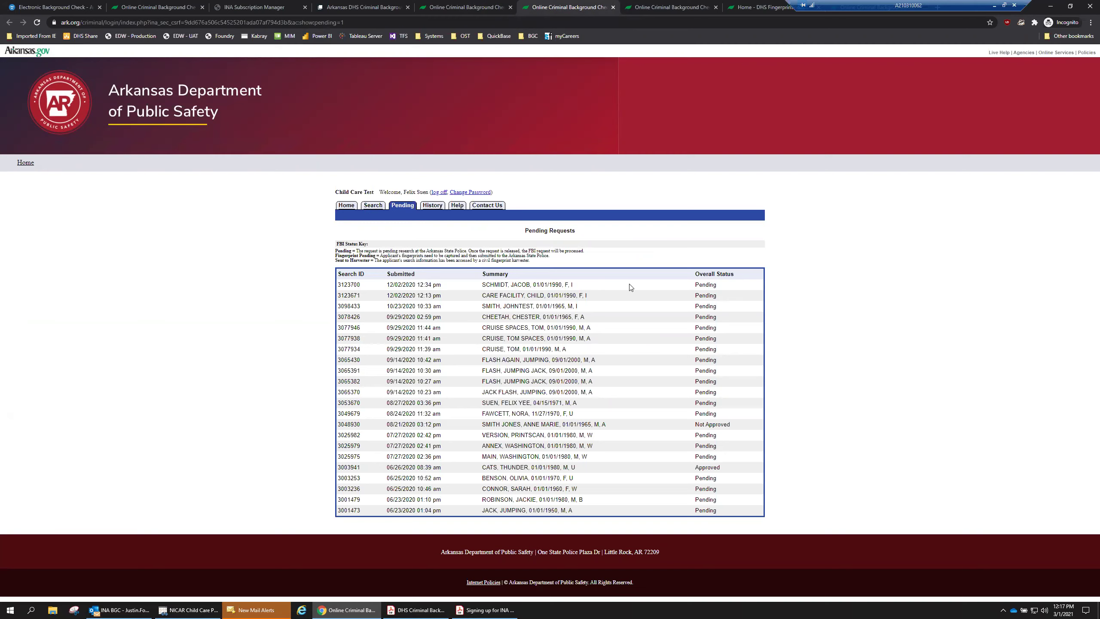
drag(697, 285, 724, 288)
click(724, 288)
drag(734, 424, 693, 428)
drag(726, 469, 692, 470)
click(731, 474)
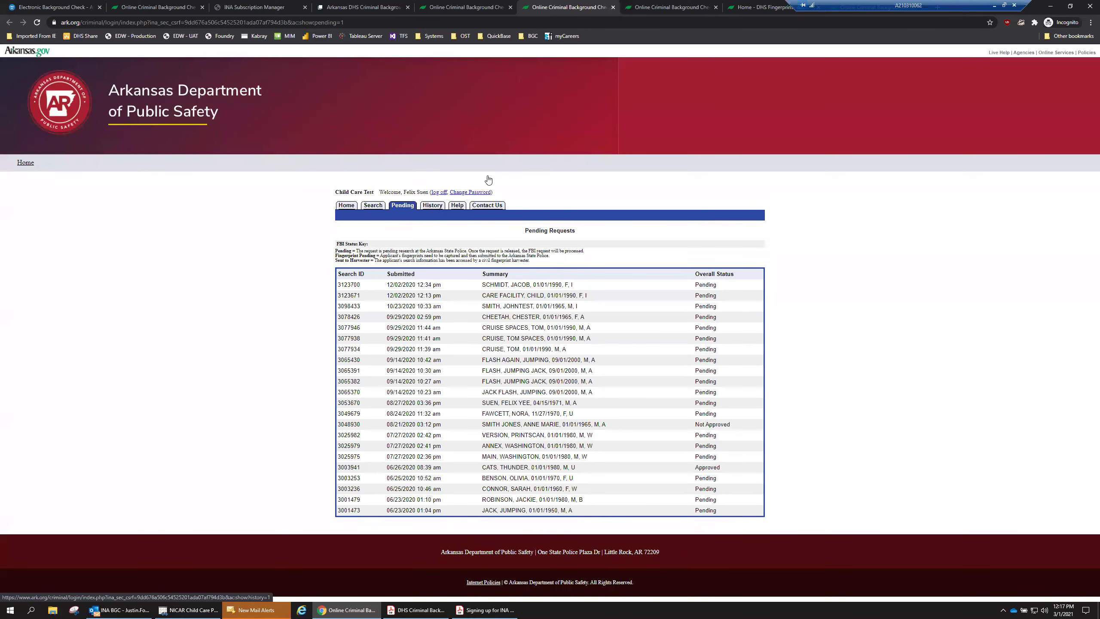
click(661, 9)
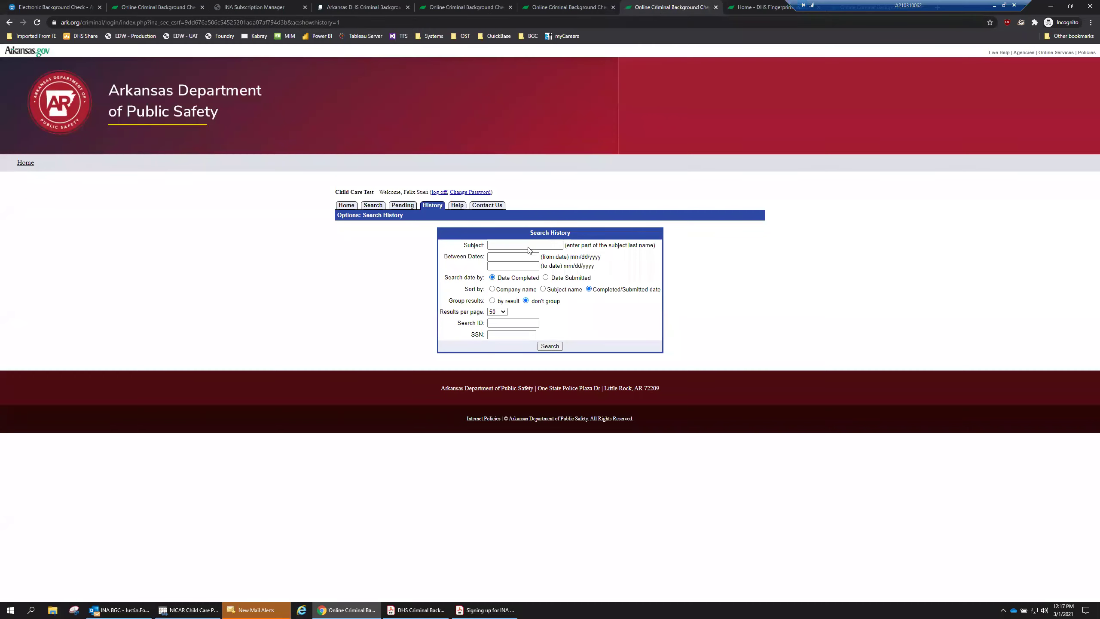
click(490, 245)
click(504, 334)
text(111-11-1111)
click(549, 347)
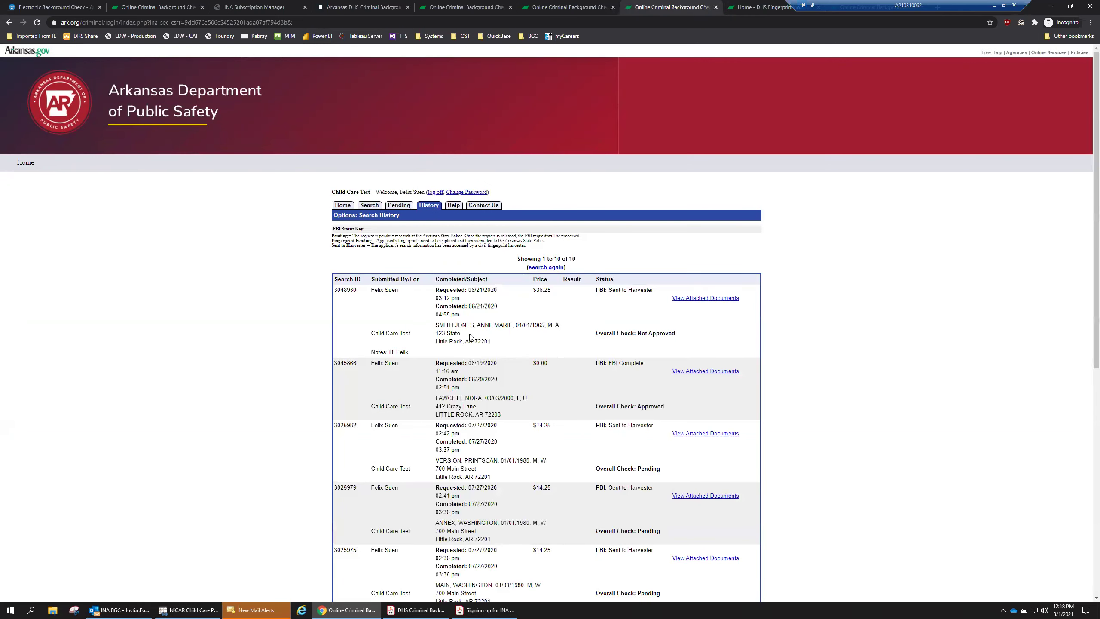
scroll(471, 337, down, 5)
scroll(469, 340, up, 2)
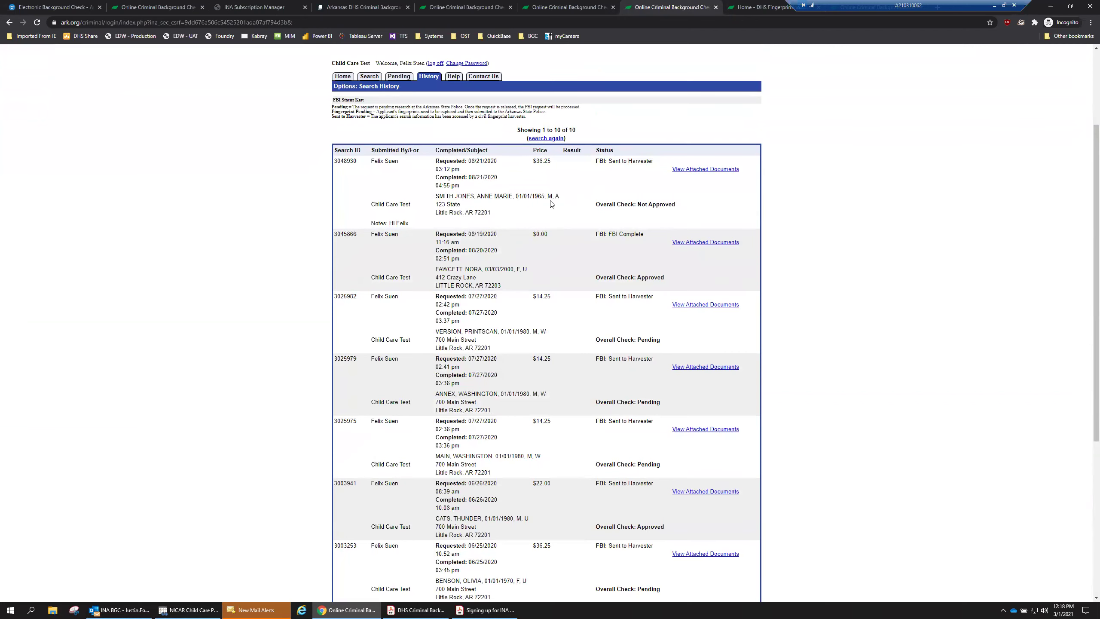
scroll(493, 248, up, 2)
click(428, 164)
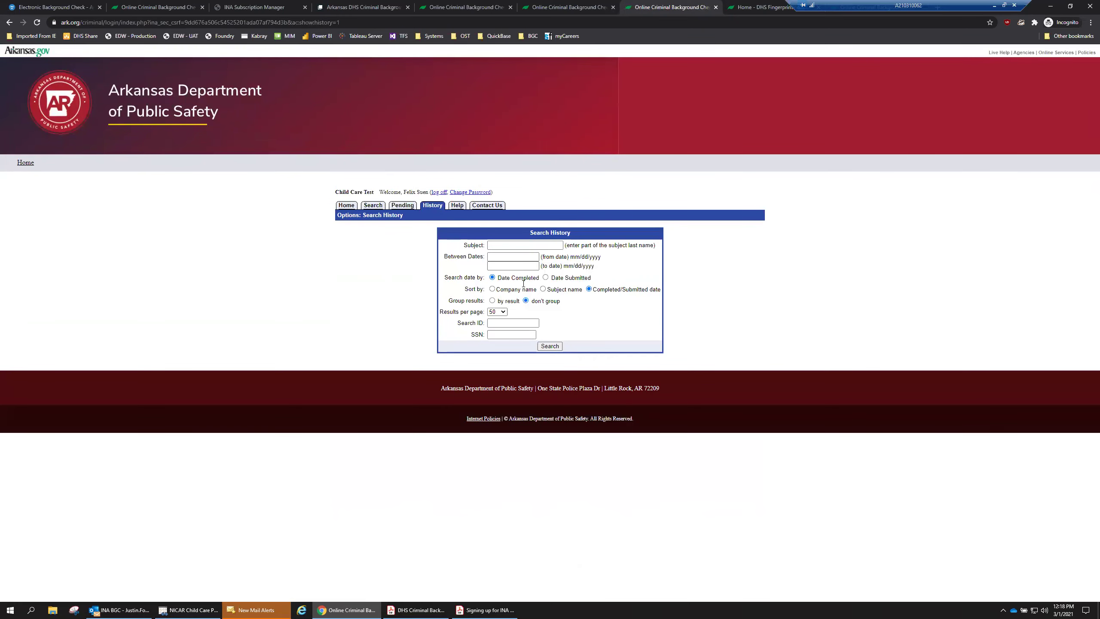
Run the Search History with blank date filters to list all 11 past searches.
click(510, 256)
click(510, 245)
click(549, 346)
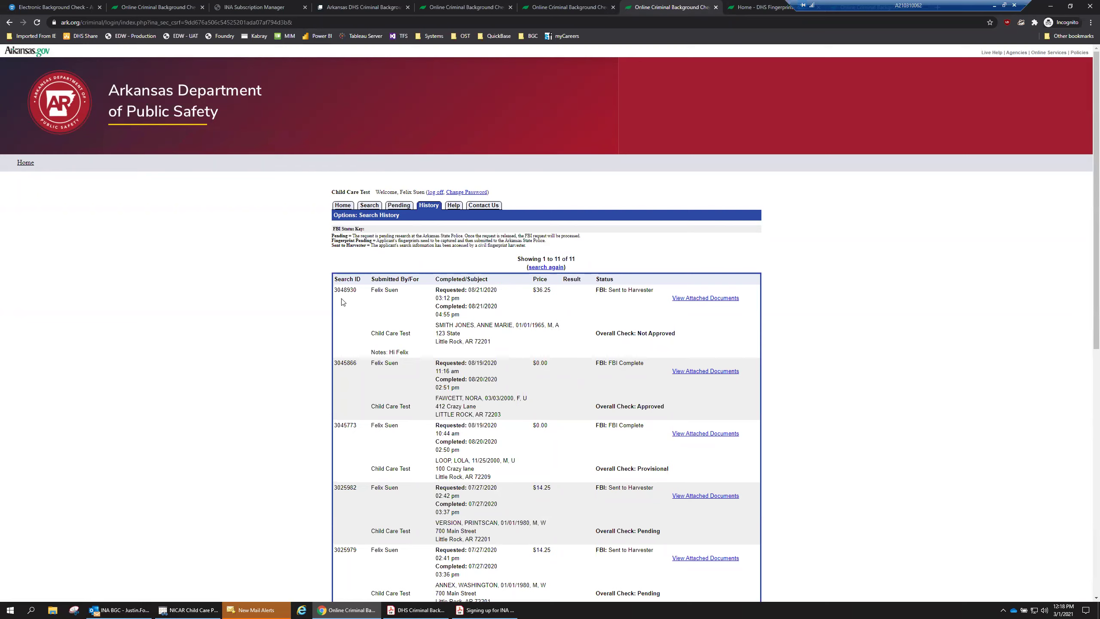
drag(336, 290, 358, 292)
mouse_move(358, 291)
mouse_down()
mouse_move(334, 293)
mouse_move(360, 293)
mouse_up()
triple_click(632, 471)
click(355, 425)
drag(355, 425, 336, 425)
mouse_move(355, 290)
mouse_down()
mouse_move(336, 290)
mouse_move(357, 290)
mouse_up()
click(357, 290)
drag(355, 289, 334, 292)
click(358, 293)
mouse_move(358, 292)
mouse_down()
mouse_move(334, 293)
mouse_move(361, 293)
mouse_up()
click(334, 294)
click(363, 295)
drag(371, 290, 399, 290)
click(414, 306)
triple_click(397, 332)
triple_click(415, 354)
click(435, 356)
drag(468, 290, 545, 325)
click(525, 325)
drag(437, 333, 494, 343)
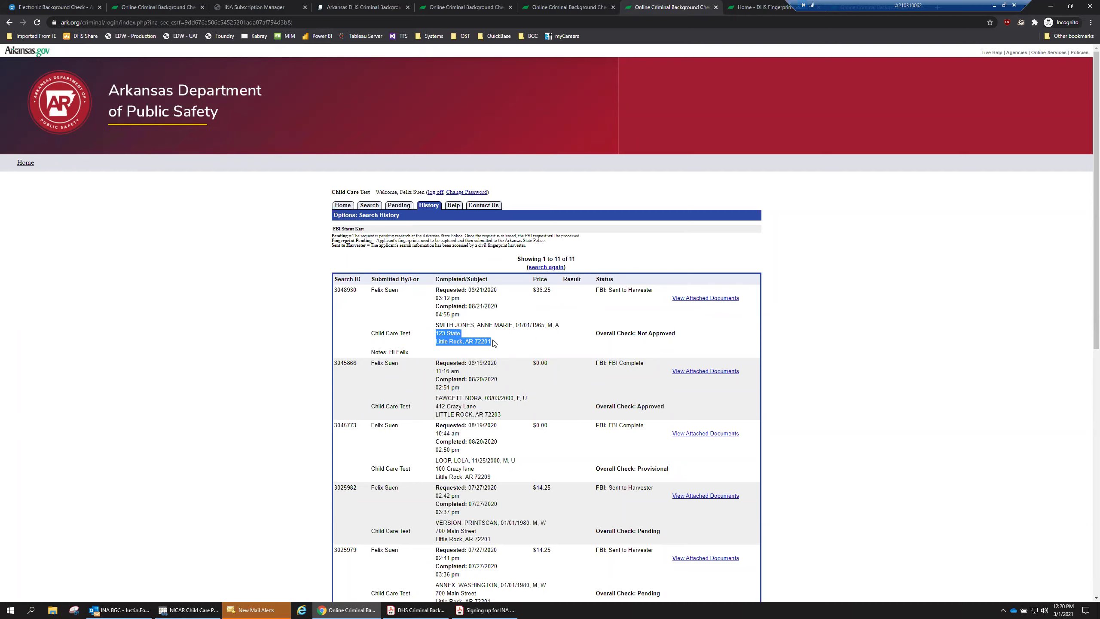
click(535, 292)
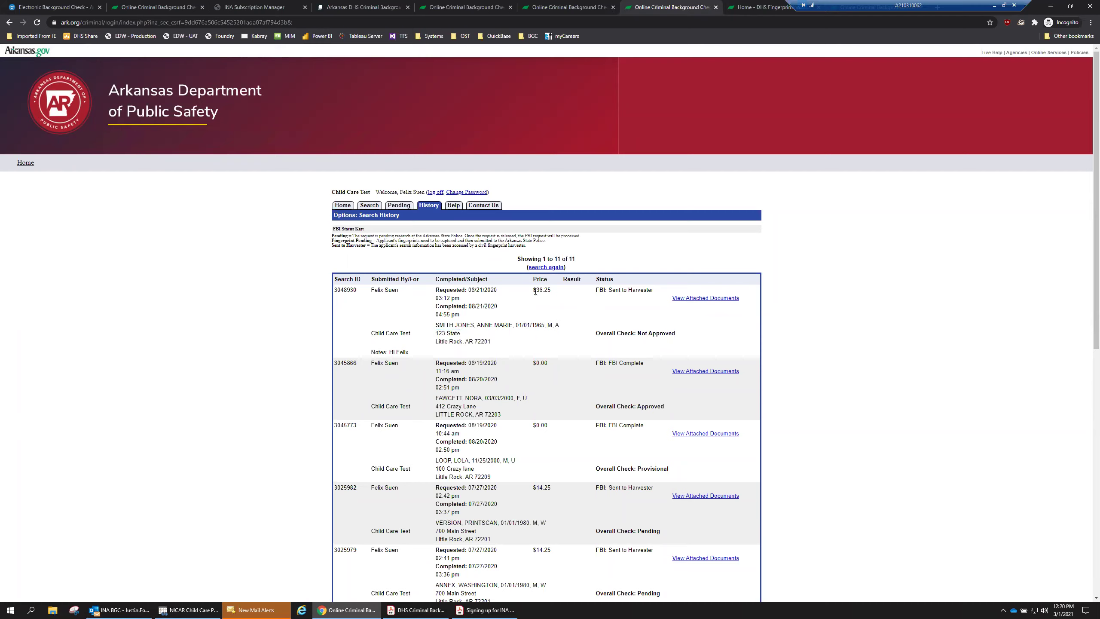
drag(533, 290, 550, 290)
click(580, 303)
drag(597, 290, 655, 293)
click(597, 290)
scroll(605, 530, down, 7)
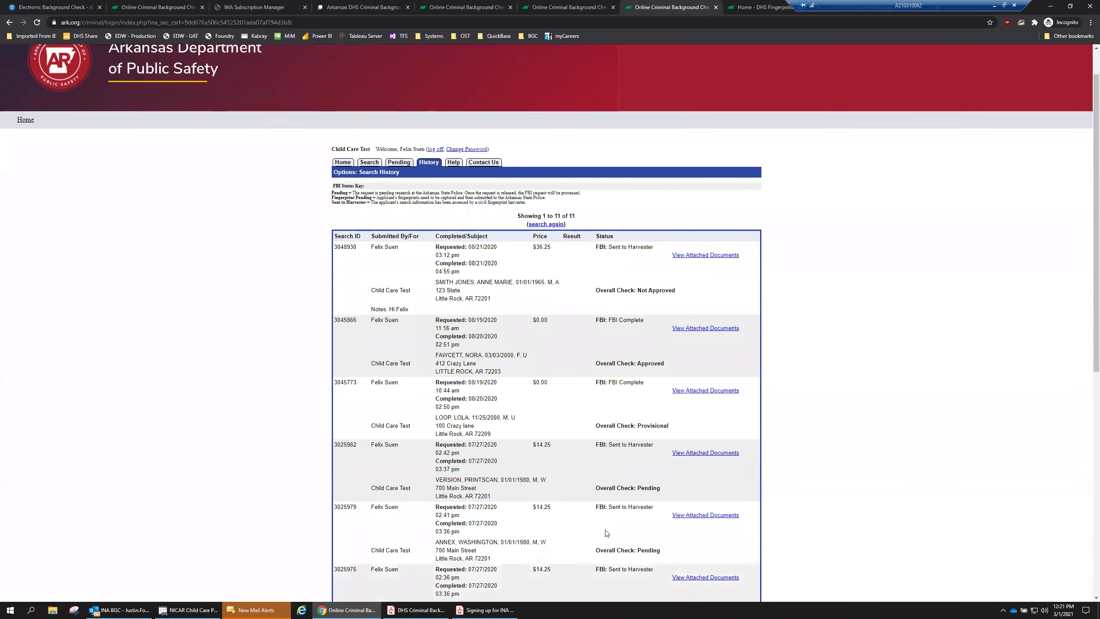
scroll(605, 534, down, 4)
scroll(606, 532, up, 10)
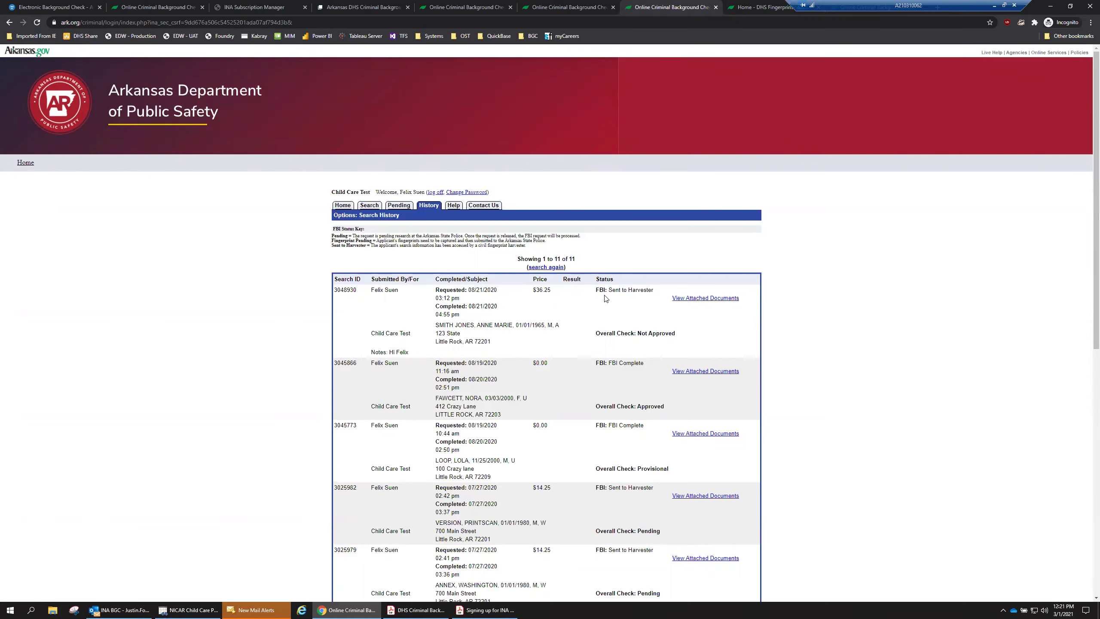
mouse_move(610, 362)
mouse_down()
mouse_move(645, 366)
mouse_move(595, 364)
mouse_up()
click(617, 403)
triple_click(647, 404)
click(669, 409)
triple_click(647, 363)
click(607, 405)
drag(597, 406, 676, 406)
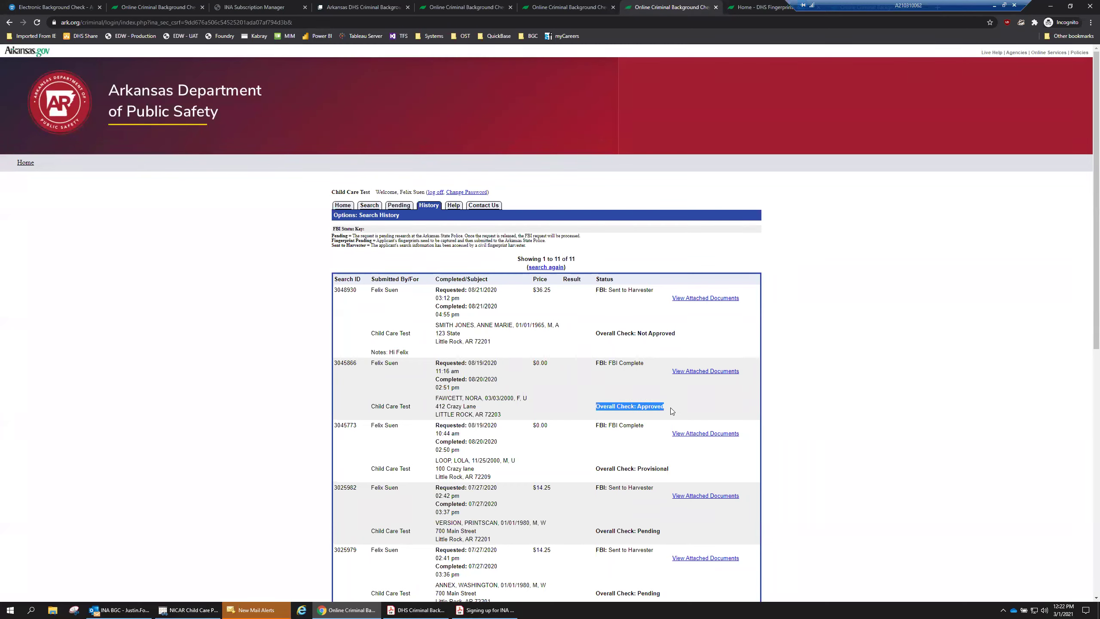
click(672, 410)
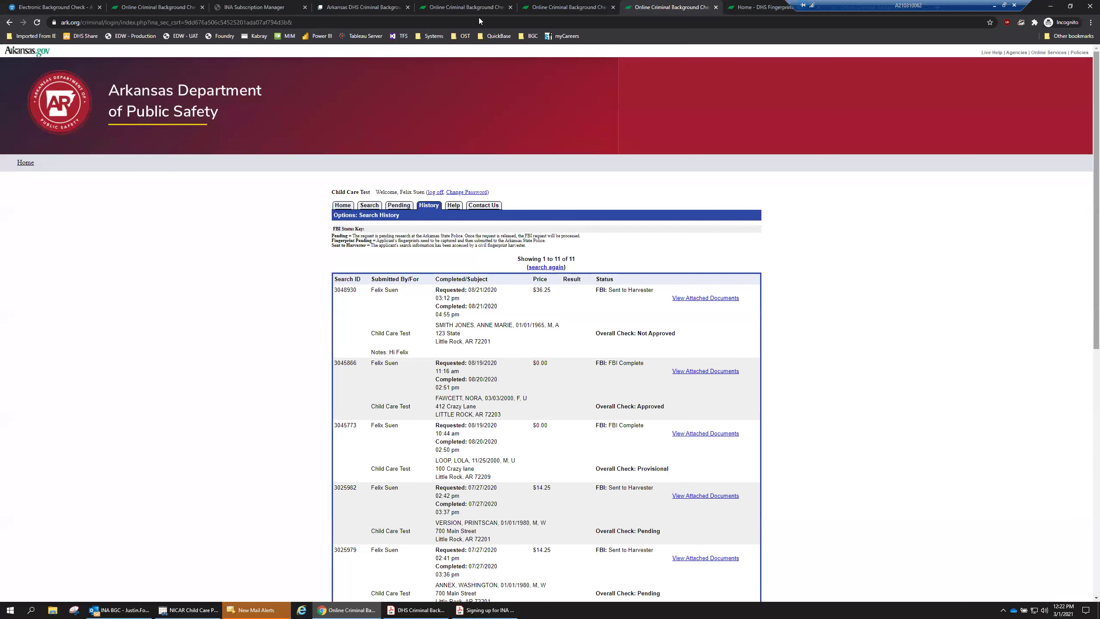
View the DHS Fingerprint scheduler, then cycle through the Home, Pending and History tabs back to the new-search form.
click(756, 7)
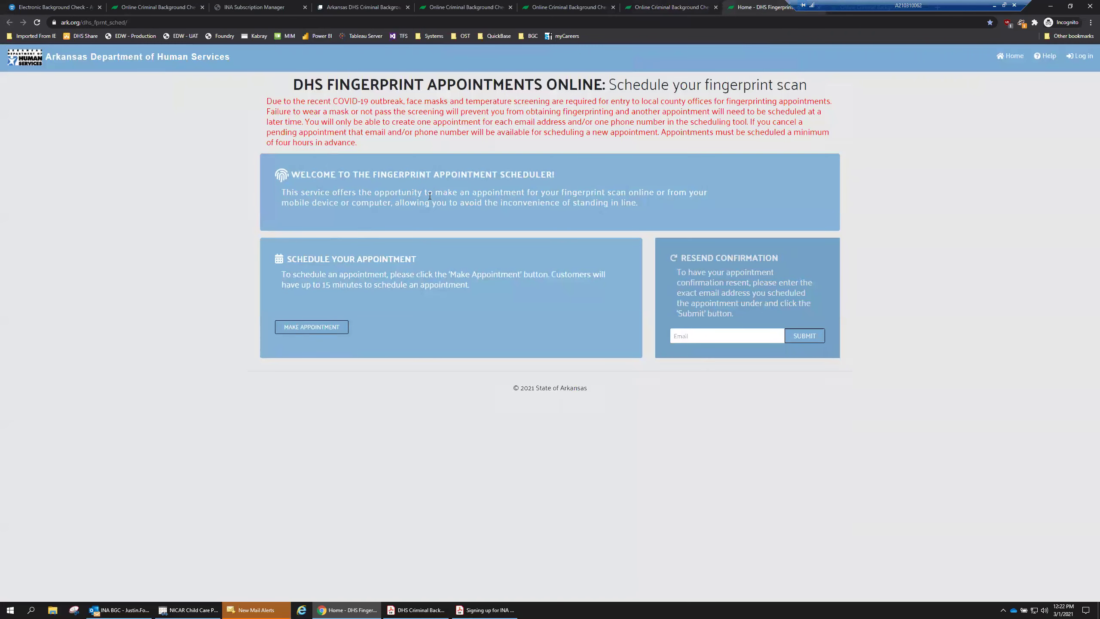
click(438, 17)
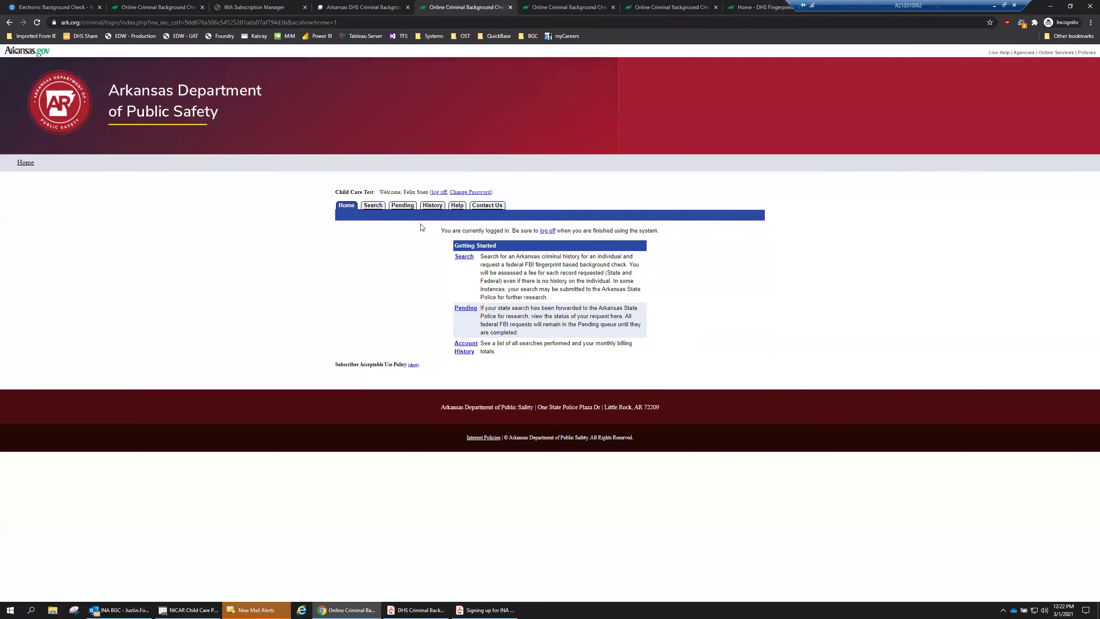
click(464, 257)
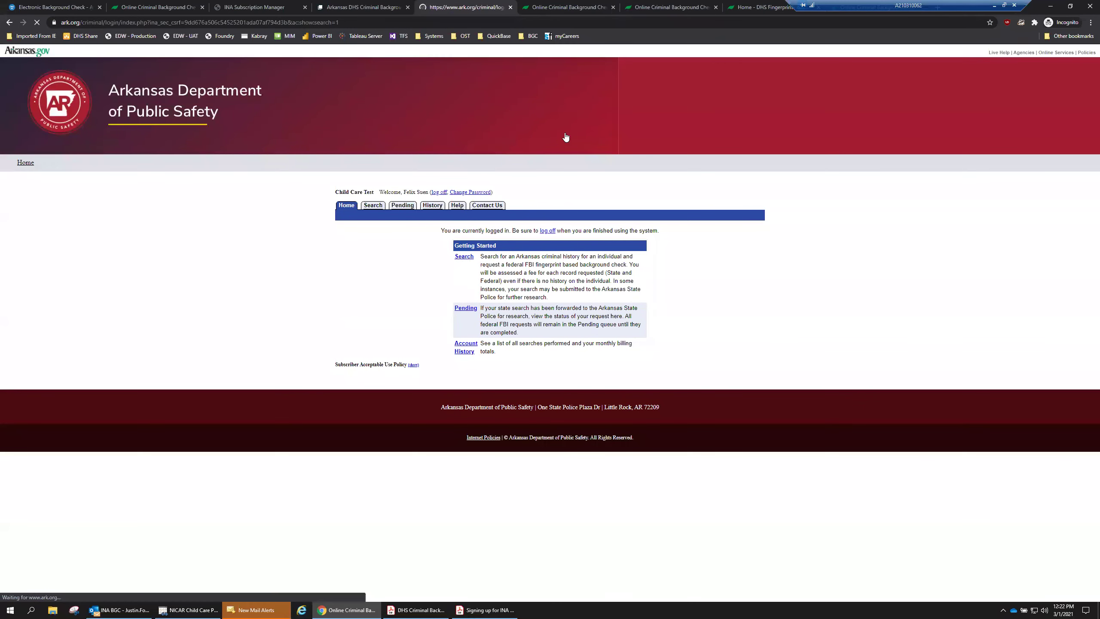
click(570, 15)
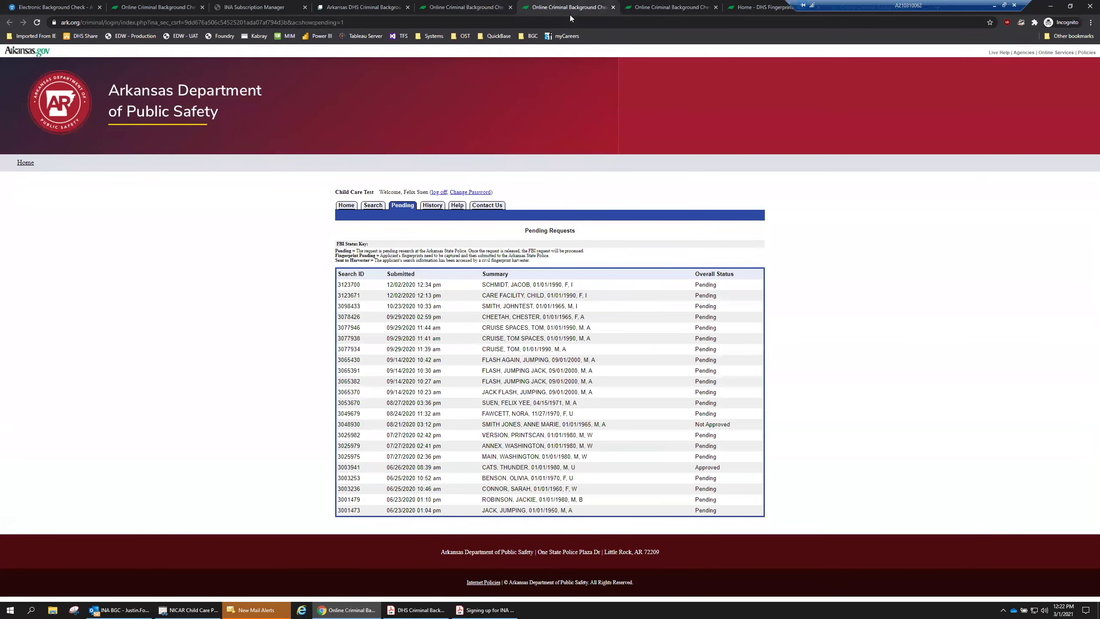
click(669, 7)
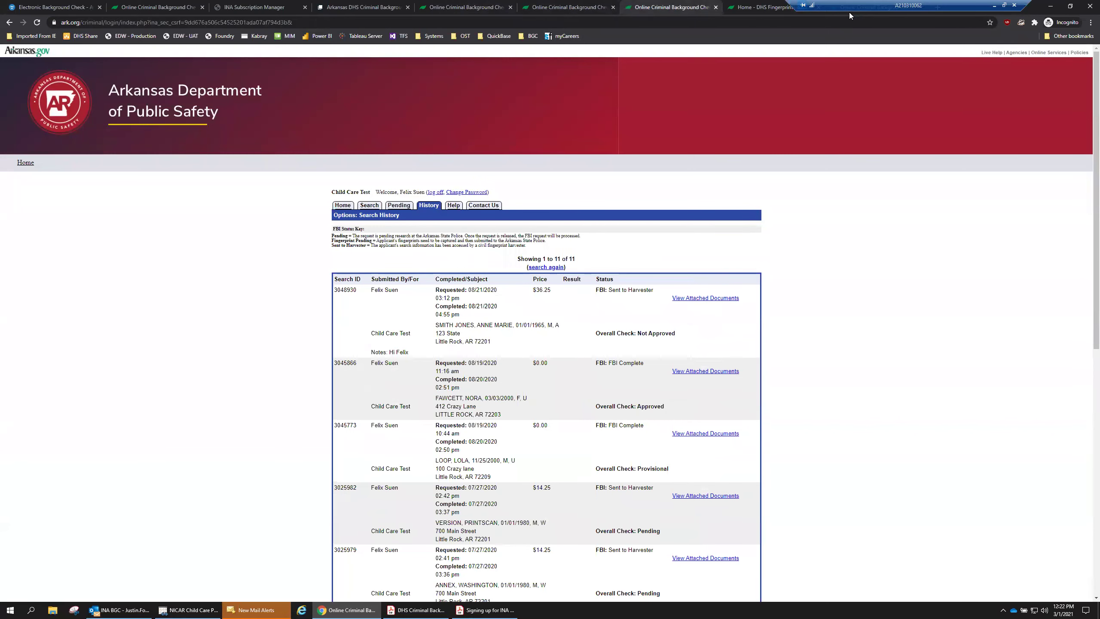
click(849, 12)
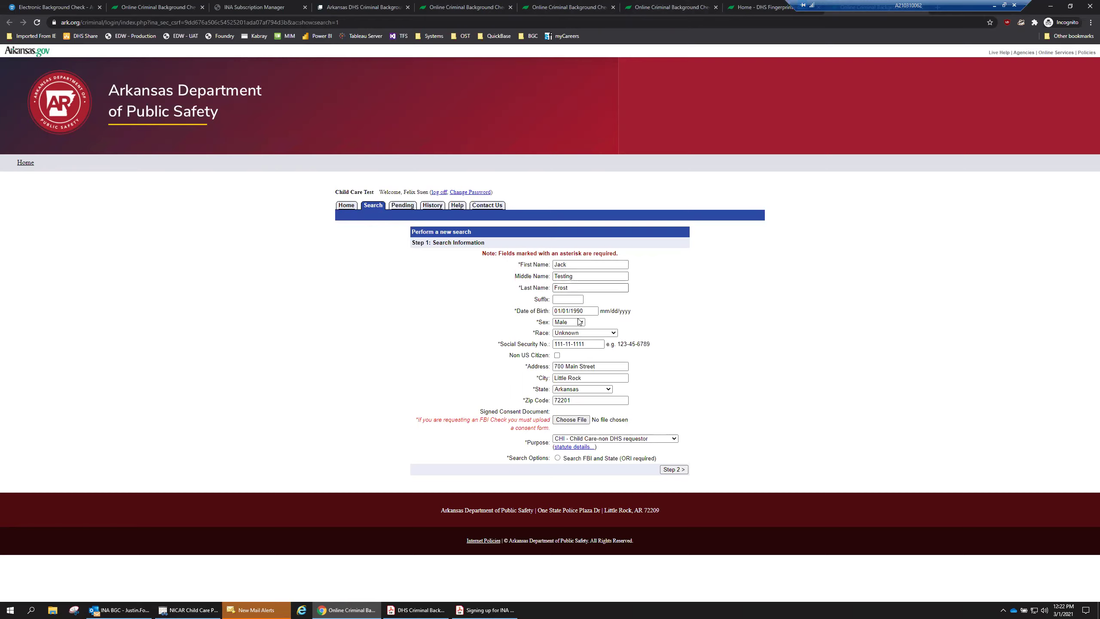
double_click(501, 344)
click(576, 265)
click(593, 344)
click(585, 265)
click(582, 288)
click(591, 310)
click(596, 344)
Attach History.docx as the signed consent document.
click(571, 420)
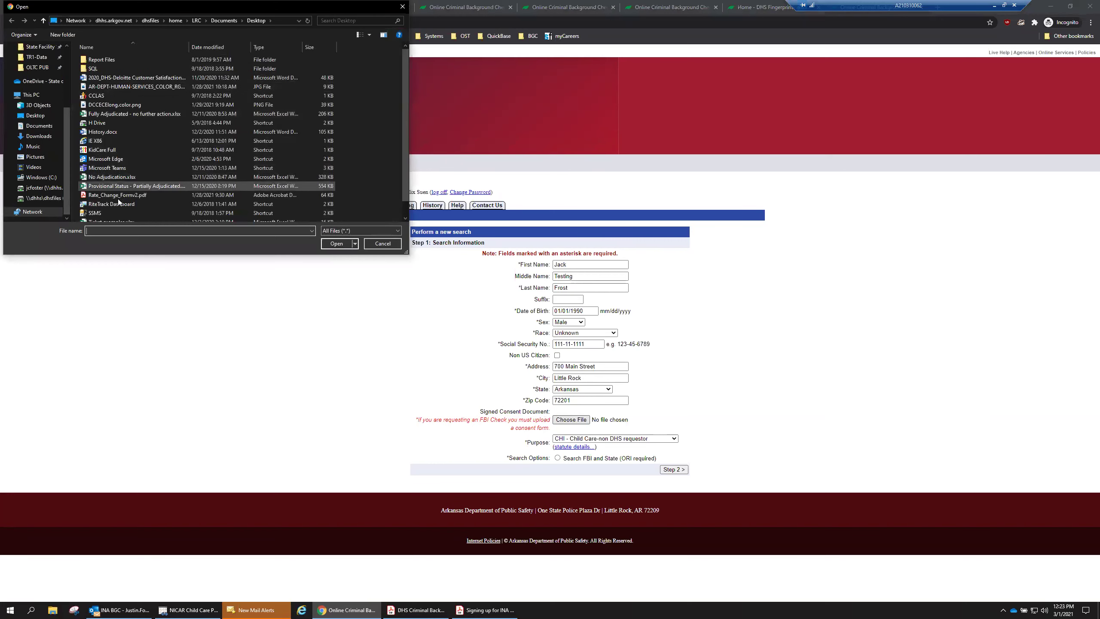
scroll(118, 194, down, 1)
scroll(131, 194, up, 1)
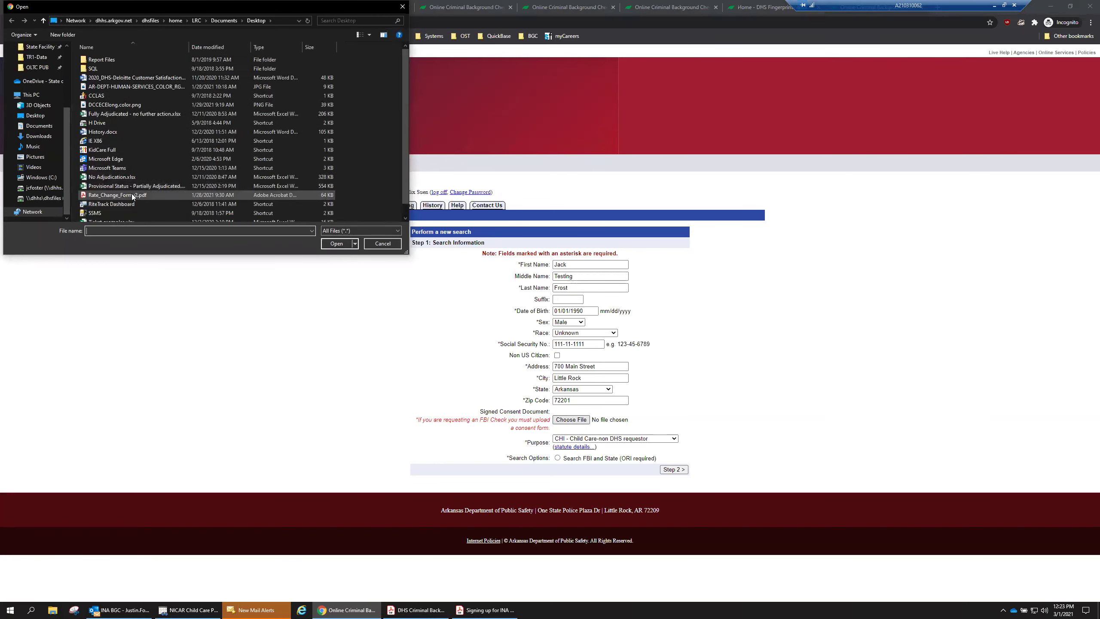
click(116, 131)
click(330, 246)
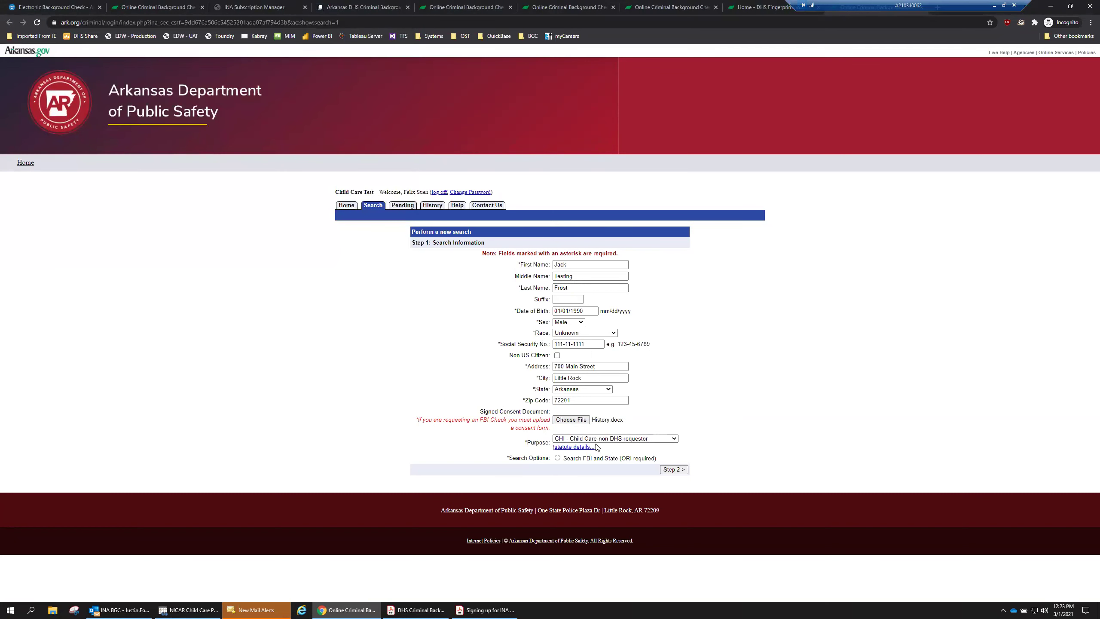
Keep the search purpose set to CHI - Child Care-non DHS requestor.
click(677, 440)
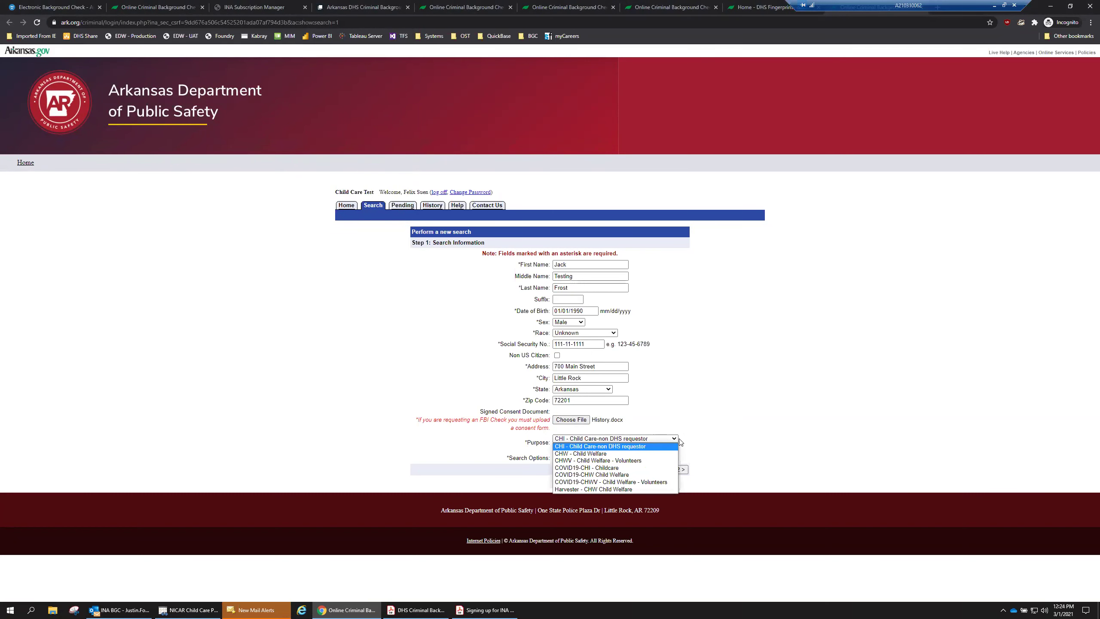
click(582, 446)
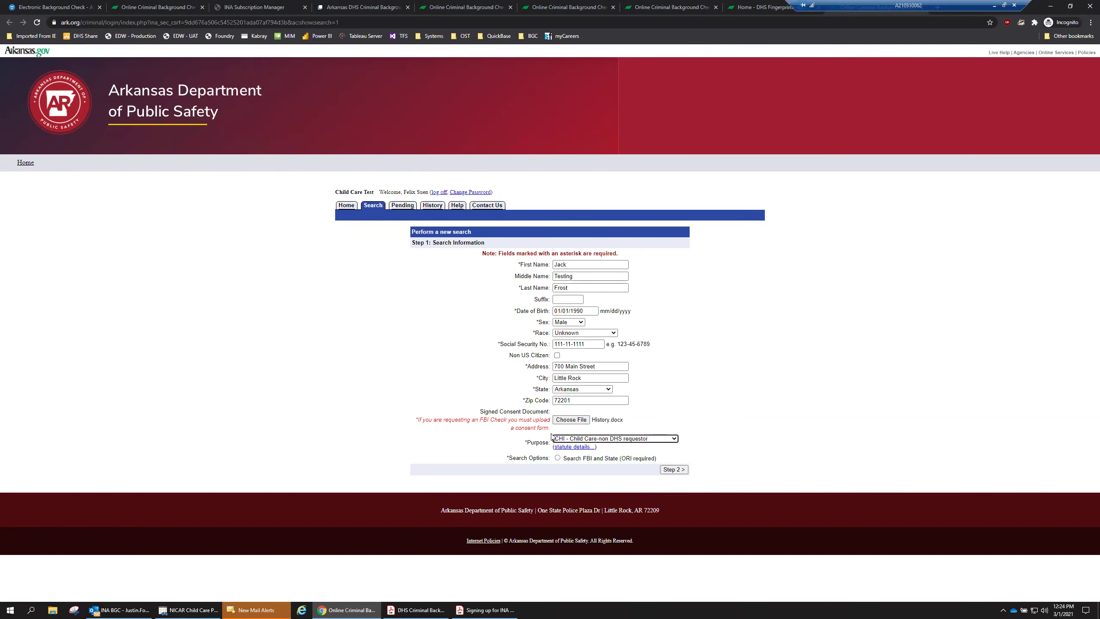
click(599, 443)
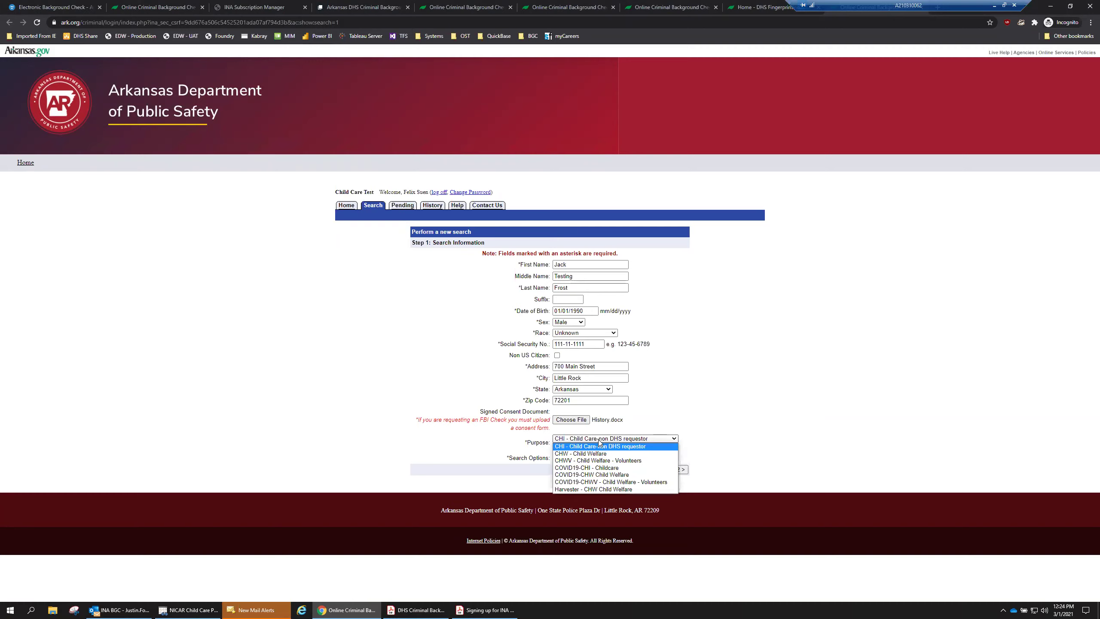
click(713, 423)
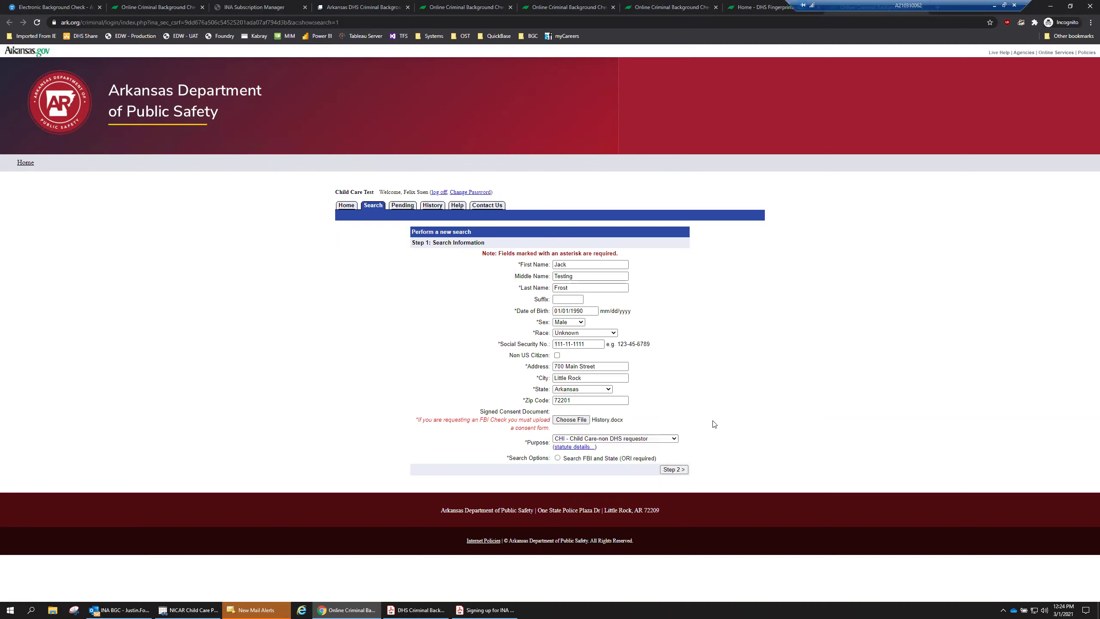
Choose the FBI and State search and set Blue eyes, Brown hair and height 5'07.
click(558, 458)
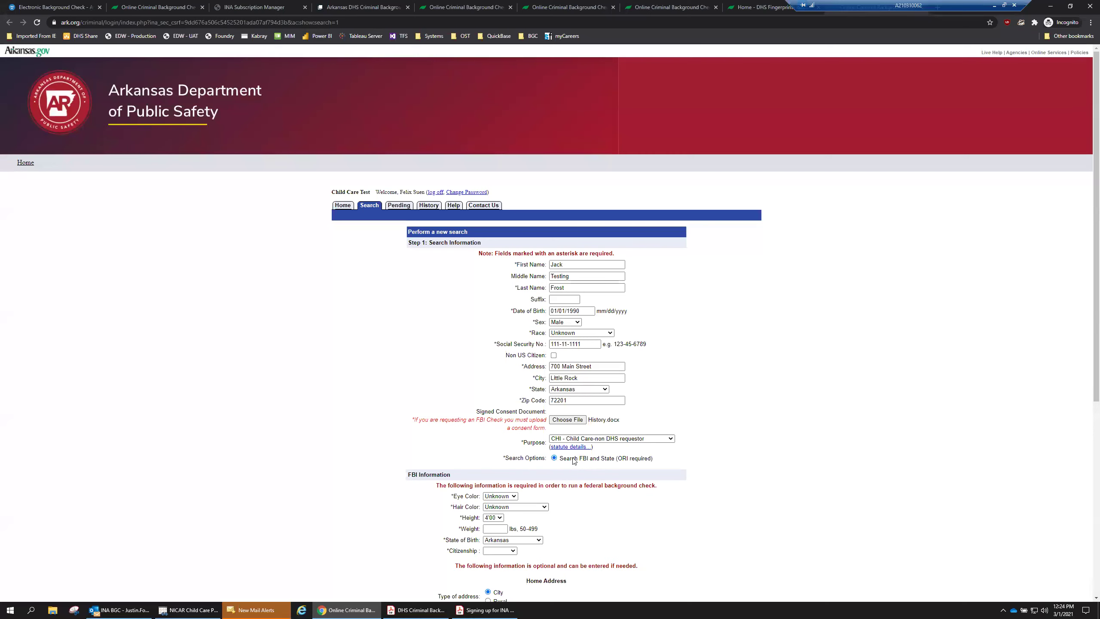
scroll(547, 466, down, 7)
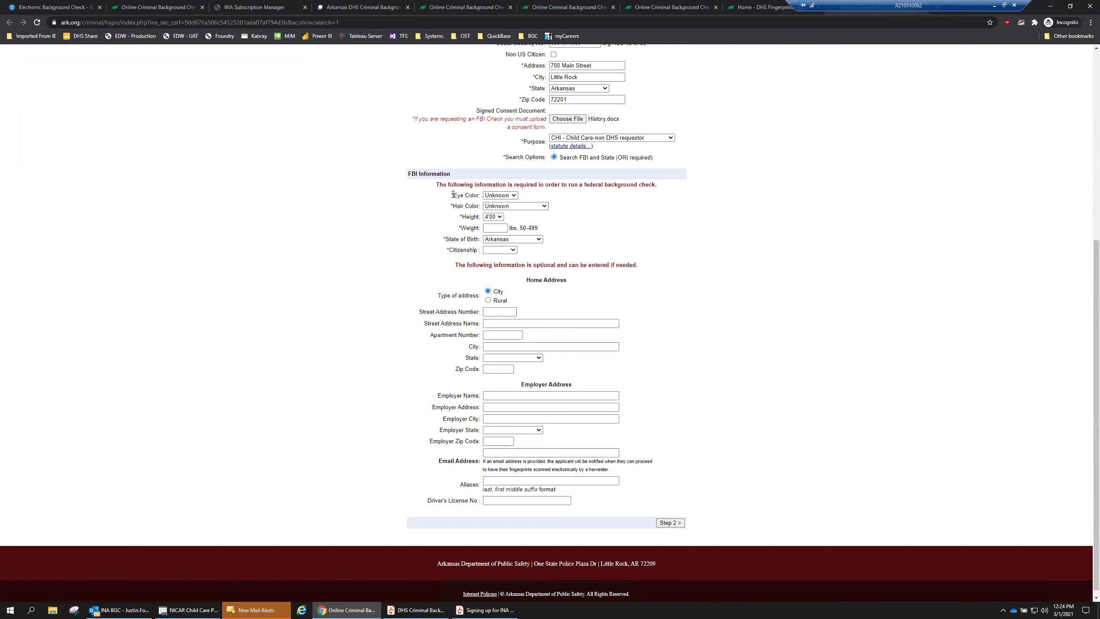
click(515, 197)
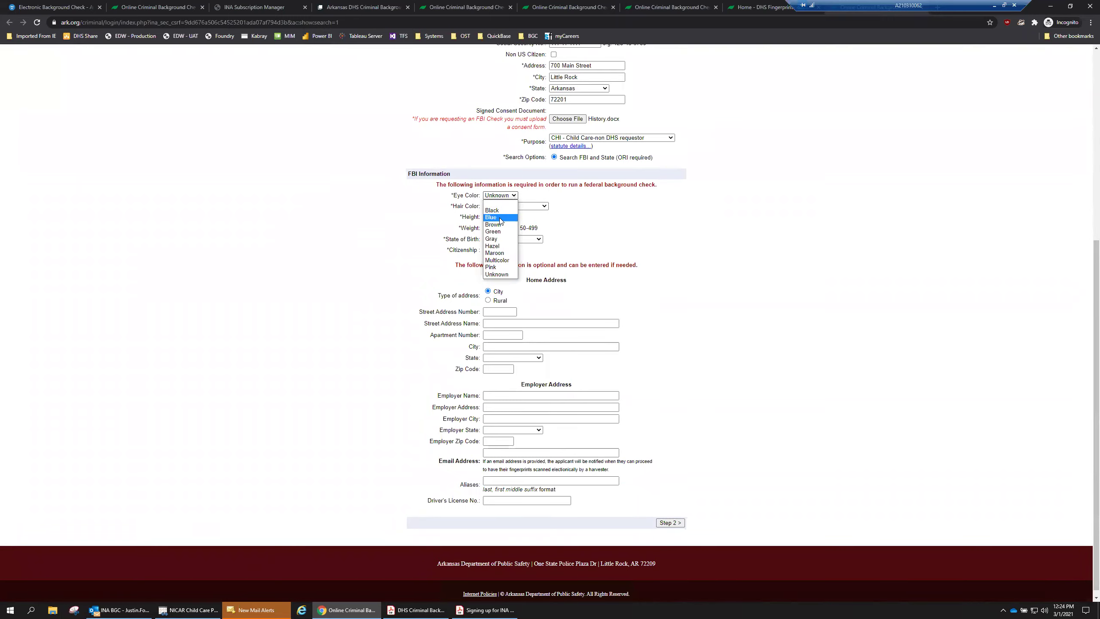
click(509, 217)
click(509, 206)
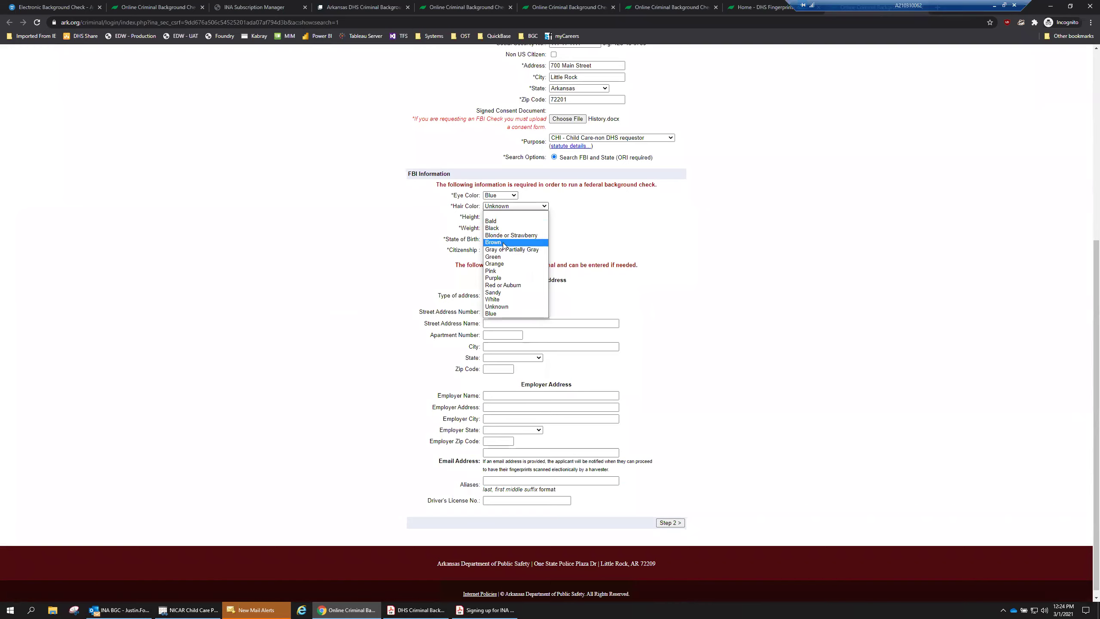
click(492, 242)
click(494, 217)
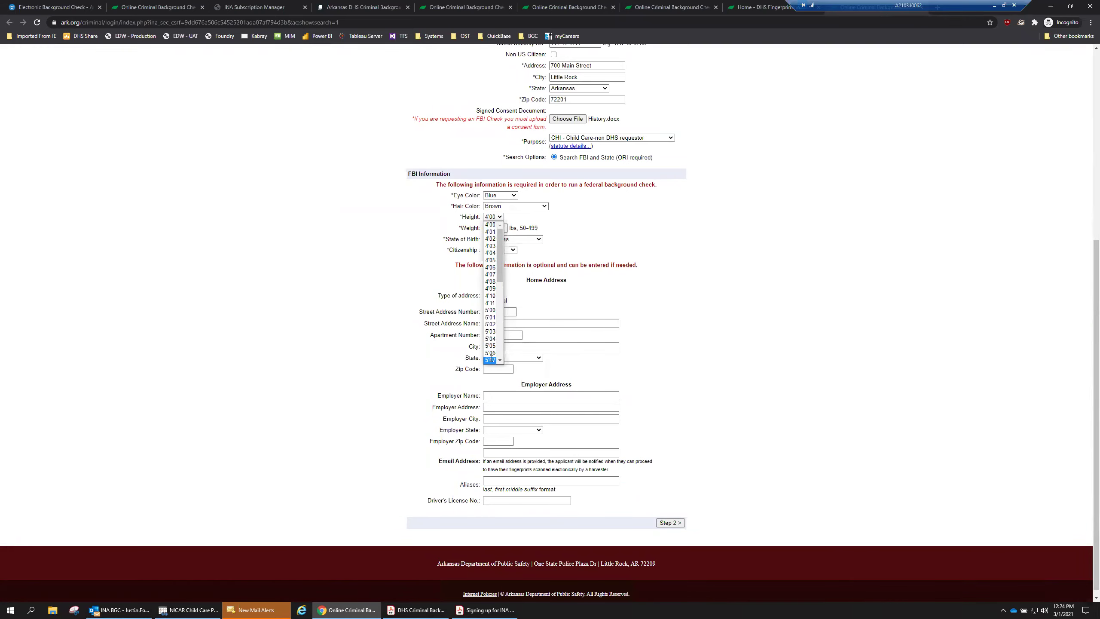
click(491, 360)
Enter weight 200 and citizenship USA, noting the remaining fields are optional.
click(494, 229)
text(200)
click(512, 249)
click(508, 262)
click(509, 277)
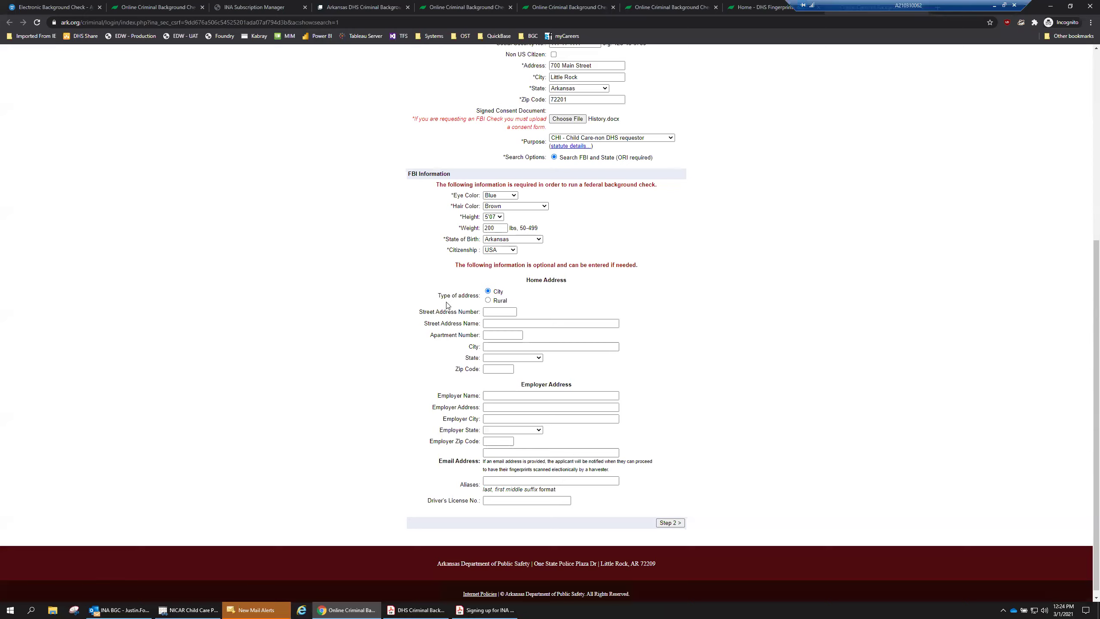
drag(527, 265, 564, 265)
click(570, 268)
scroll(627, 398, up, 5)
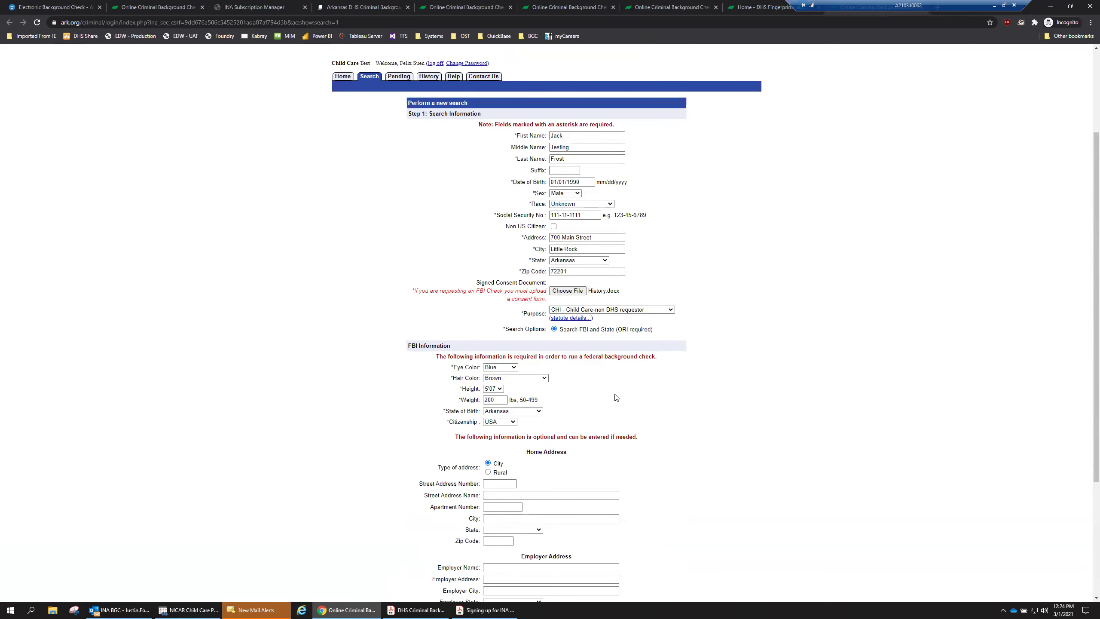
scroll(615, 396, down, 1)
scroll(616, 397, down, 3)
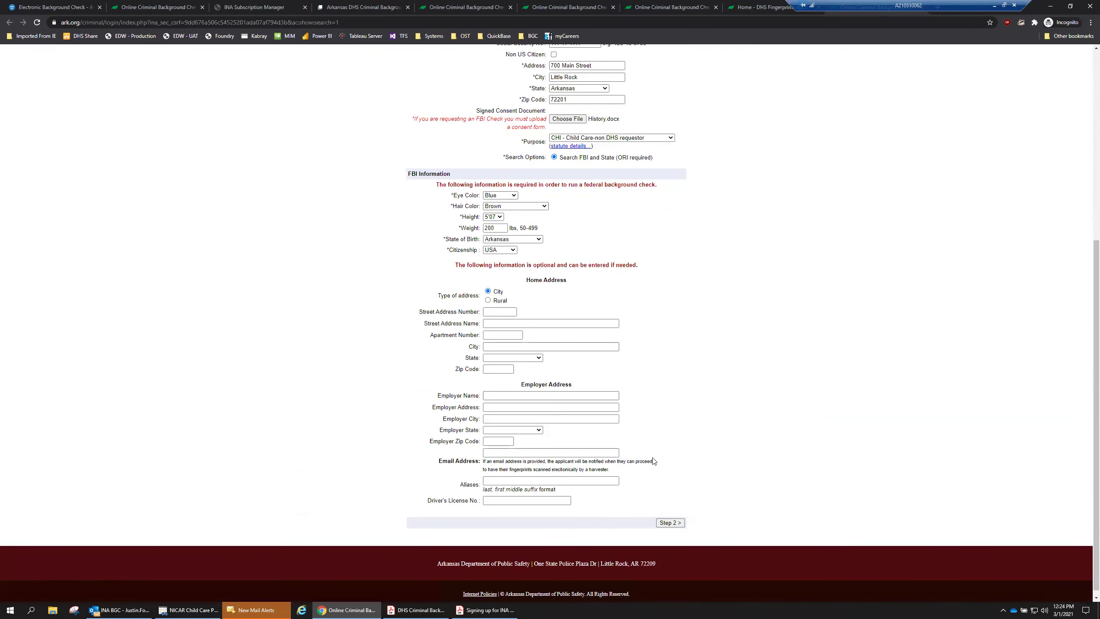
Go to Step 2 and review the no-refunds warning and $22.00 State, $14.25 FBI, $36.25 total fees.
click(671, 523)
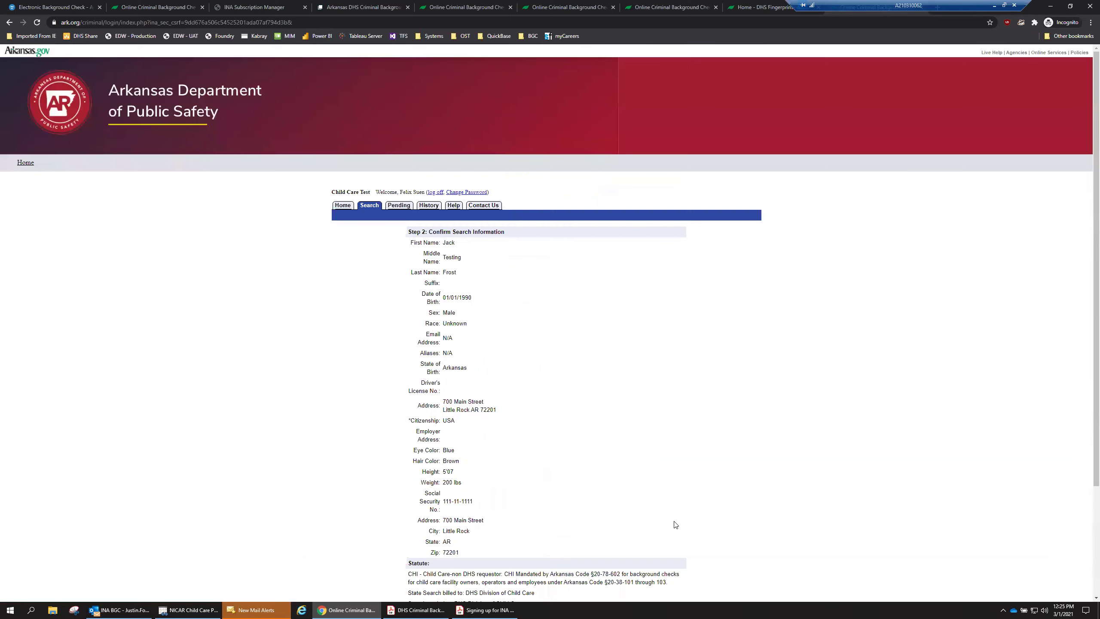
scroll(602, 446, down, 3)
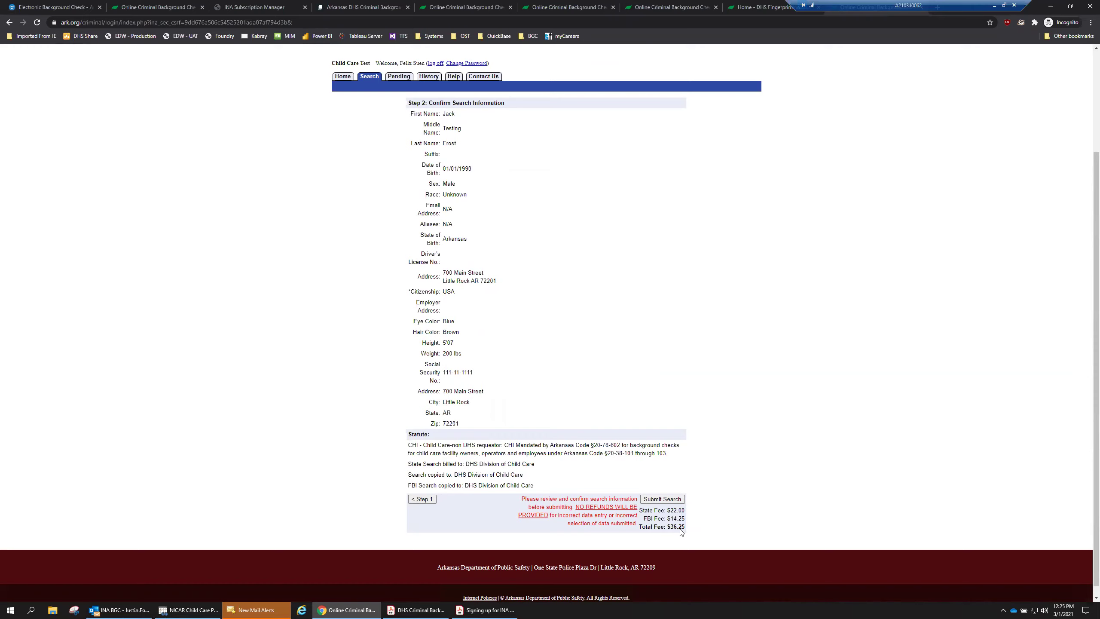
drag(638, 524, 523, 498)
click(516, 500)
drag(636, 523, 506, 503)
click(506, 503)
drag(409, 103, 527, 104)
click(575, 162)
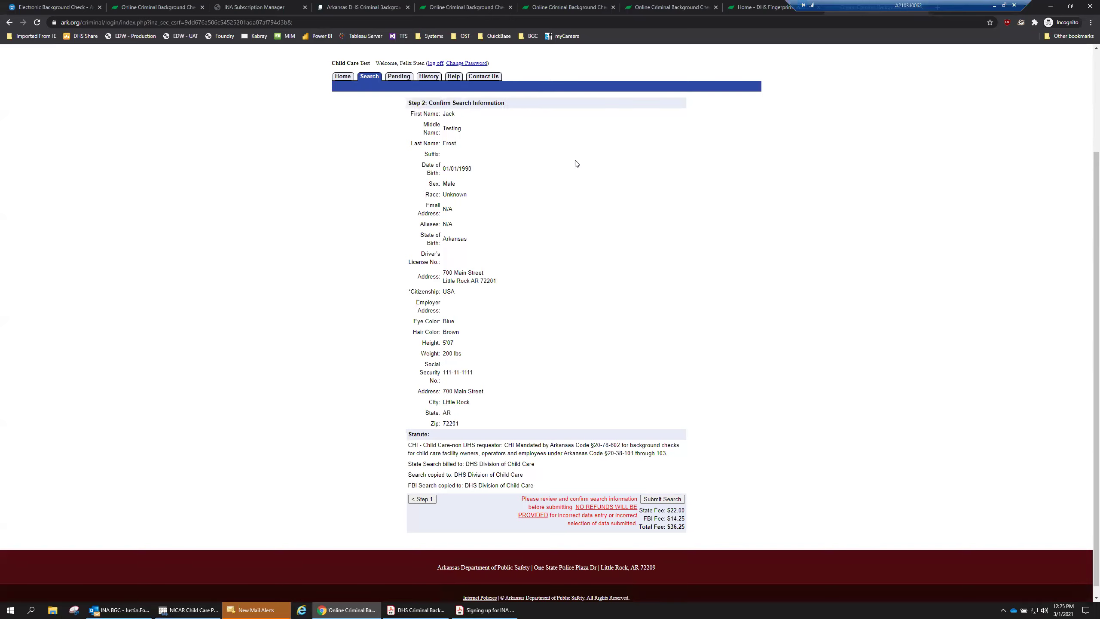
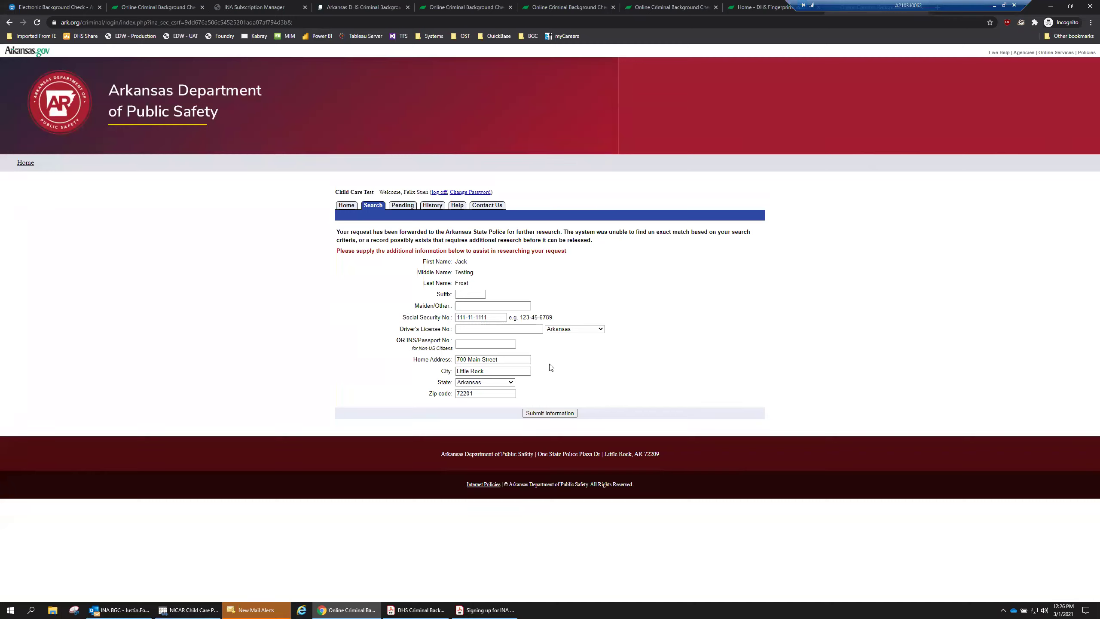
Submit the additional applicant information for research, leaving the Suffix field blank.
click(466, 294)
click(545, 415)
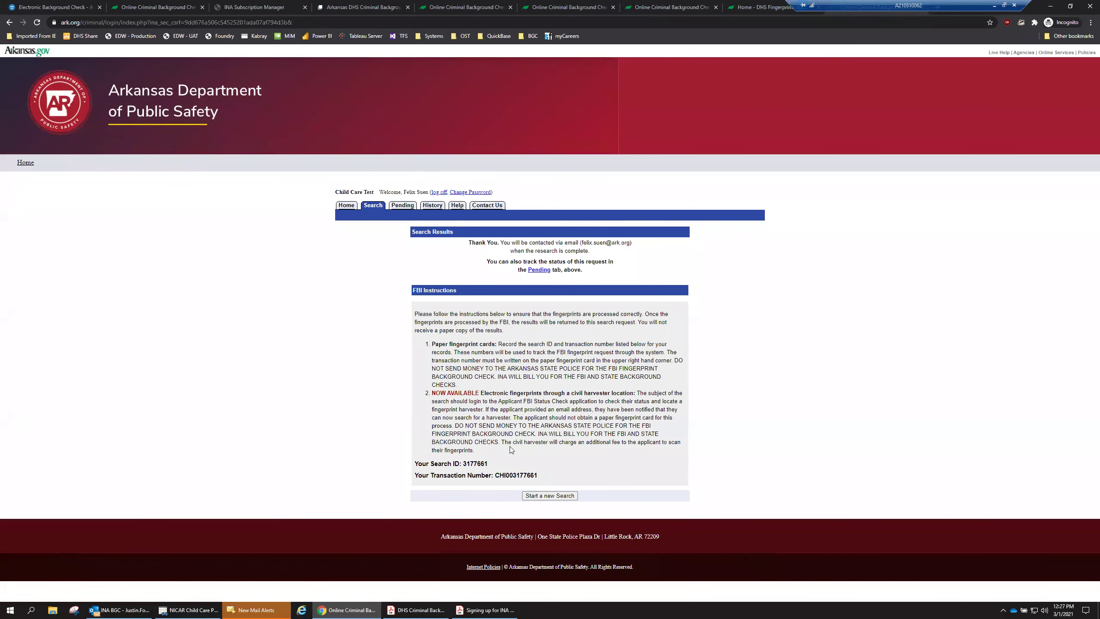
Select the full Transaction Number on the results page and copy it.
drag(538, 475, 496, 474)
click(522, 477)
drag(540, 474, 426, 458)
click(416, 464)
drag(539, 476, 497, 475)
right_click(501, 475)
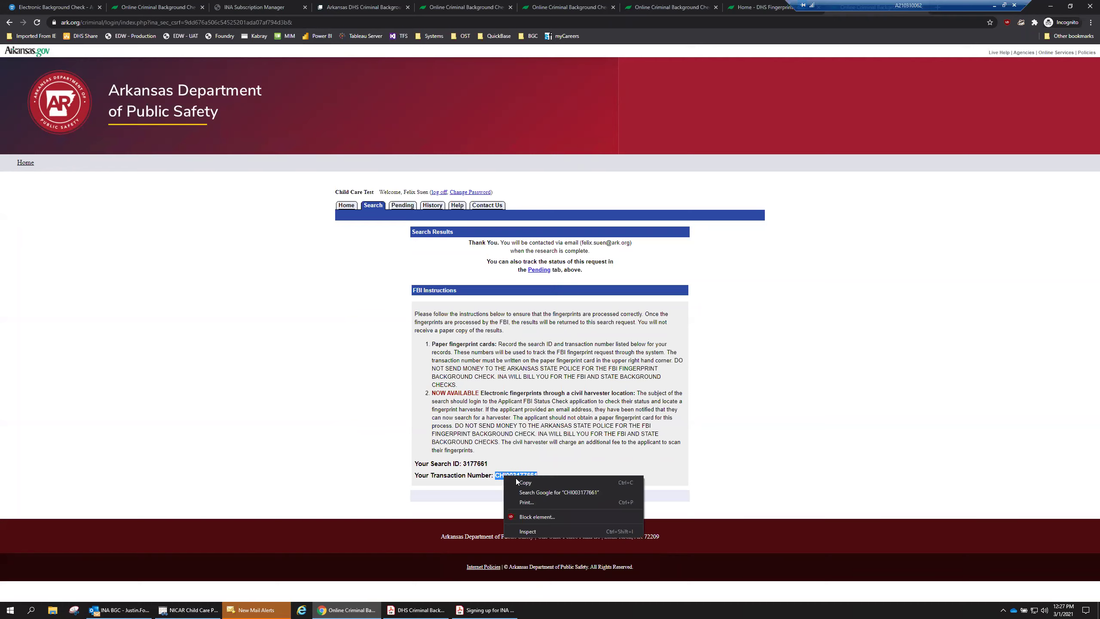
click(523, 482)
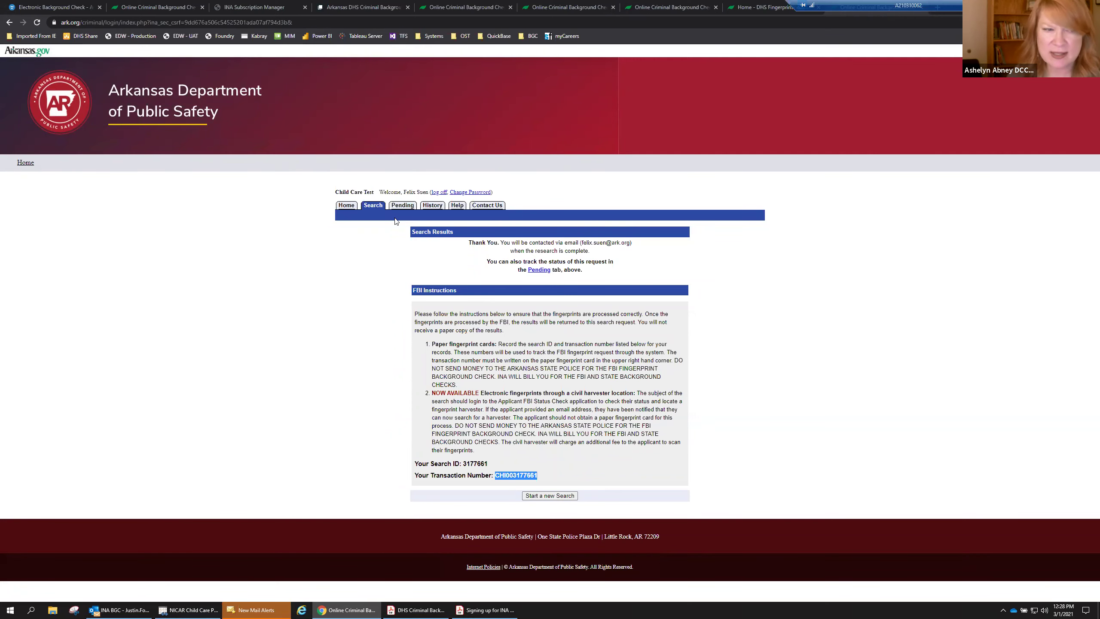
Open the State and Federal Criminal Background Check form from the Electronic Background Check page.
click(269, 10)
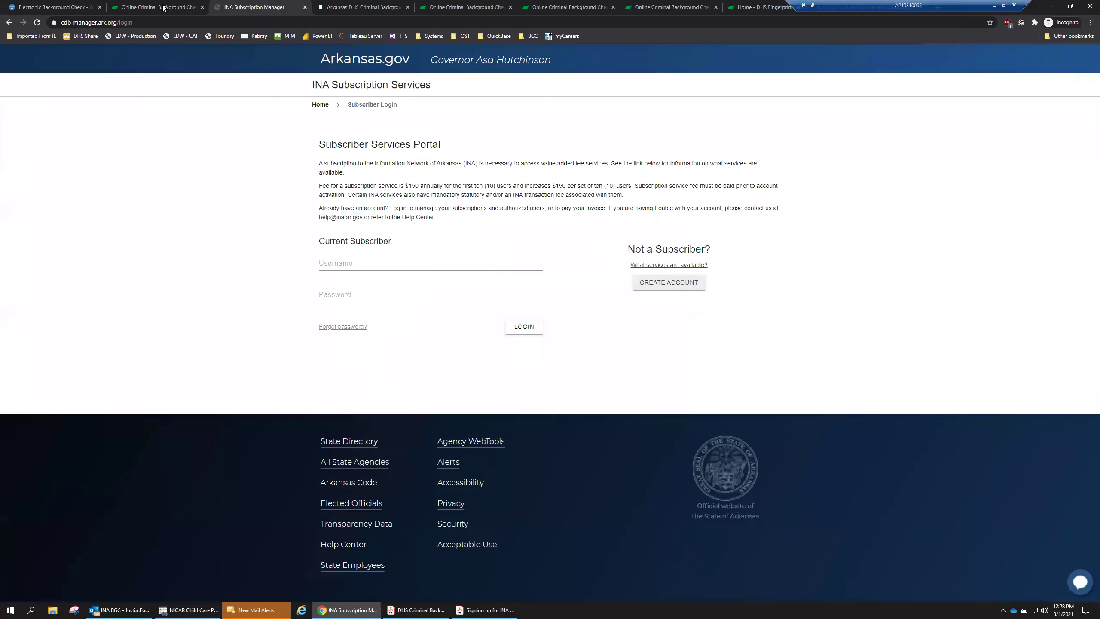
click(161, 8)
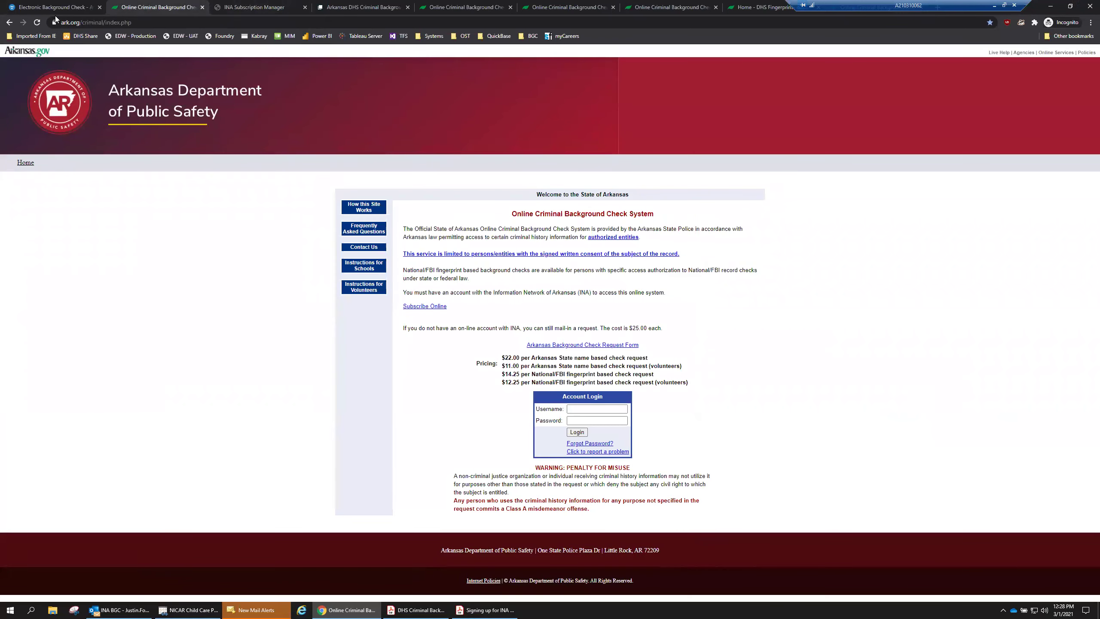
click(56, 8)
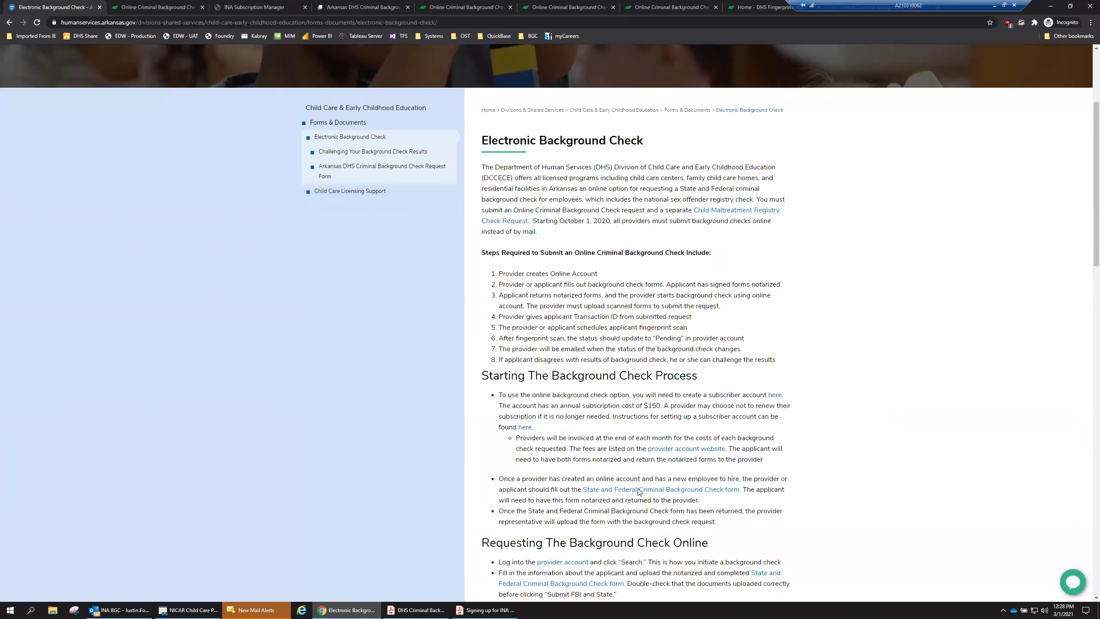
click(638, 489)
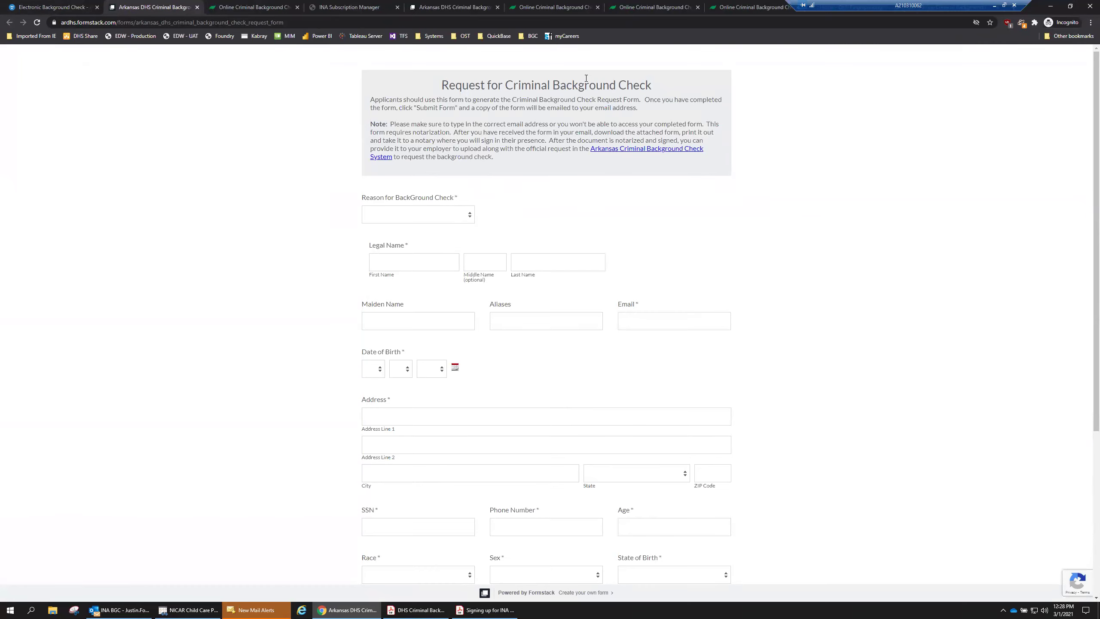
scroll(572, 361, down, 5)
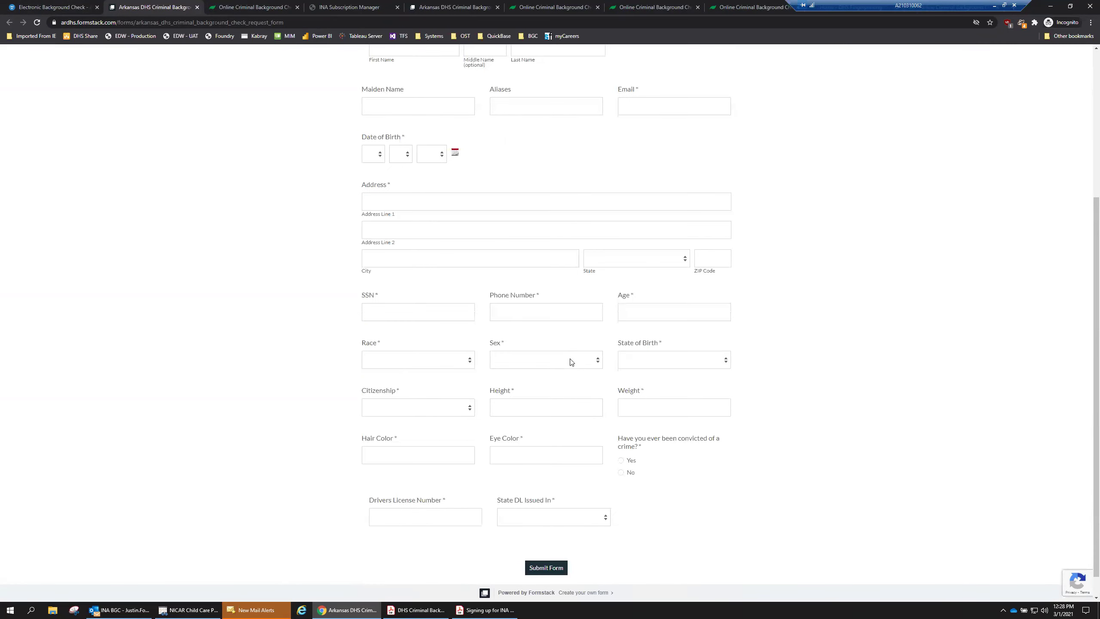
scroll(570, 358, up, 5)
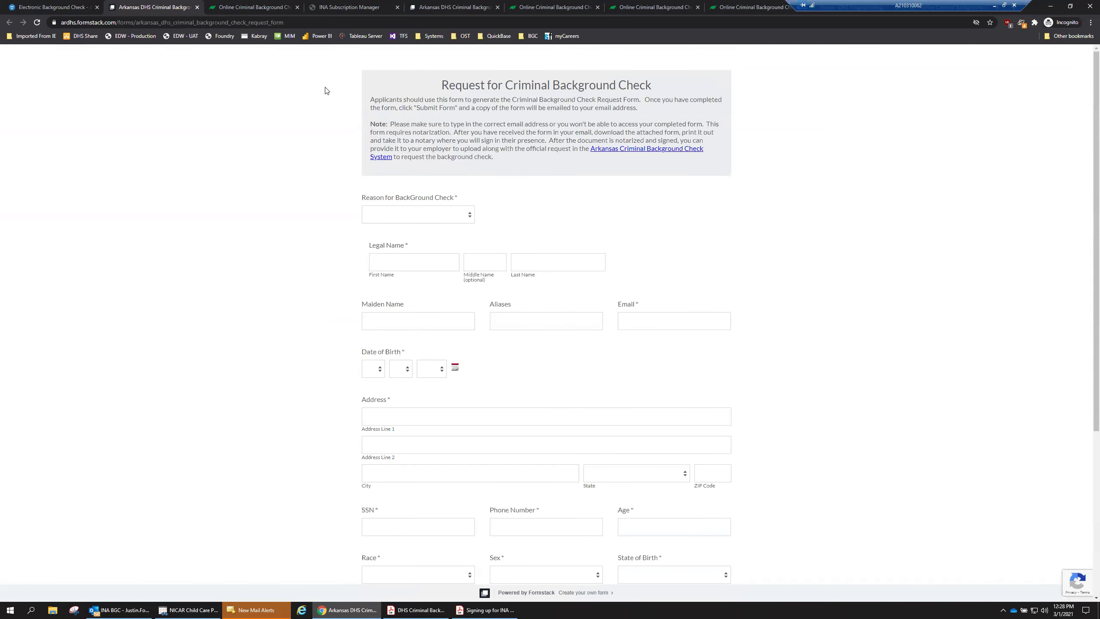
View the emailed DHS Criminal Background Check Request Form in Outlook.
click(120, 609)
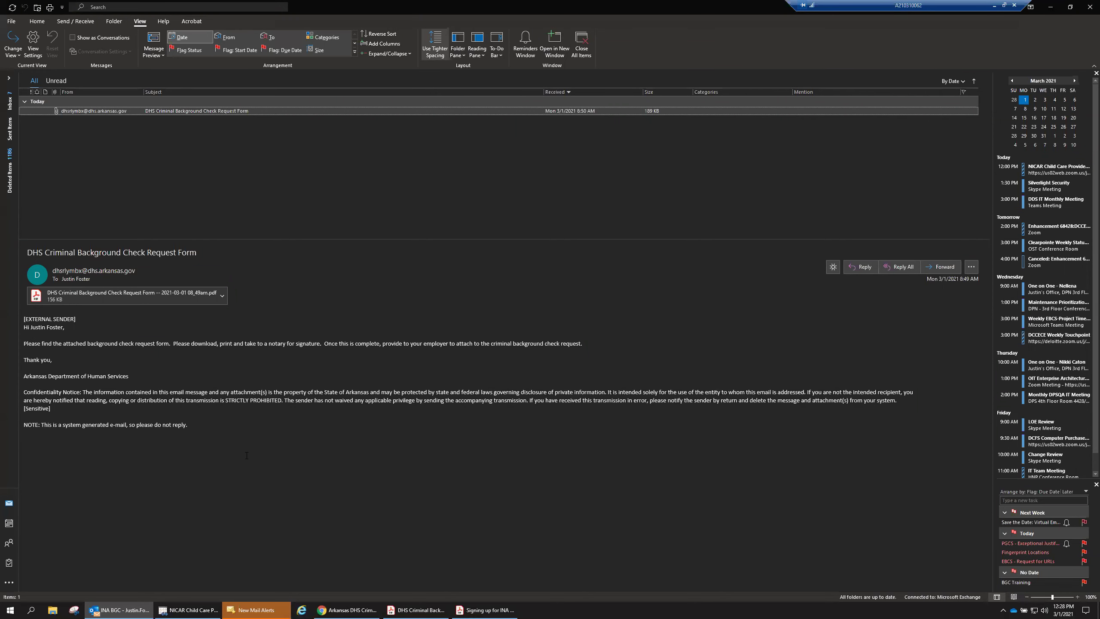
drag(40, 346, 192, 345)
click(214, 348)
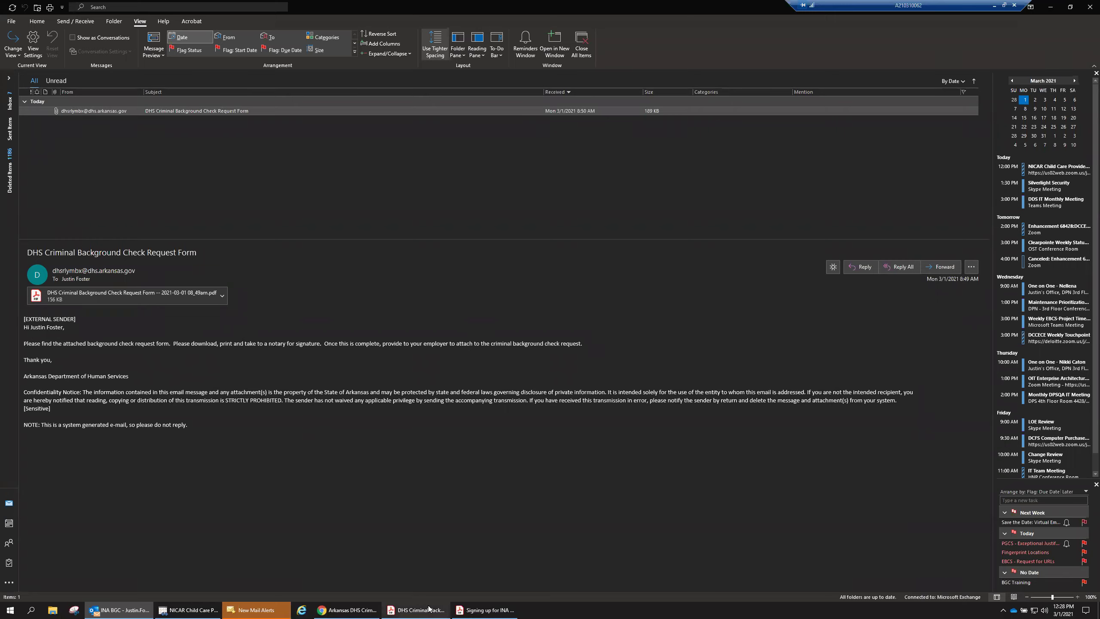
Bring up the request form PDF in Acrobat at page 1's applicant details.
click(416, 609)
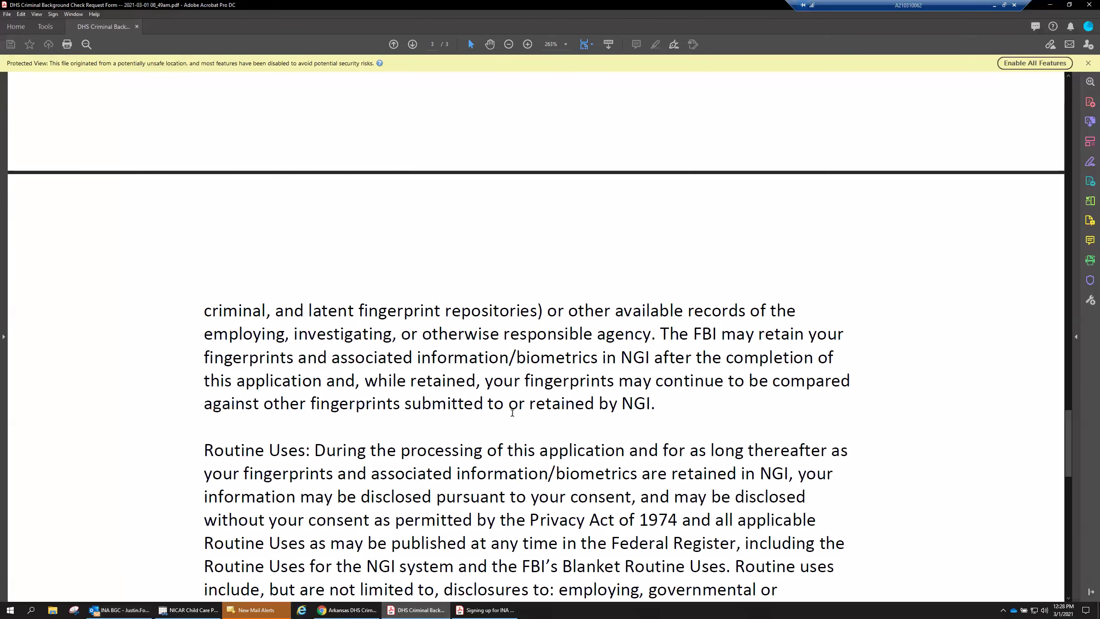
drag(1067, 373, 1067, 91)
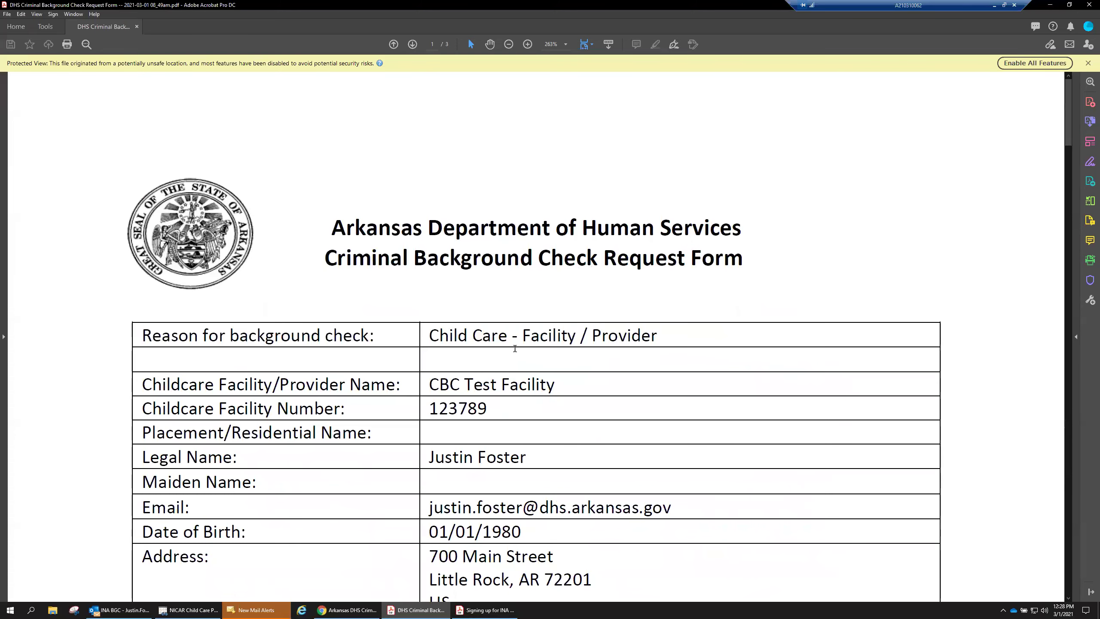
scroll(515, 351, down, 3)
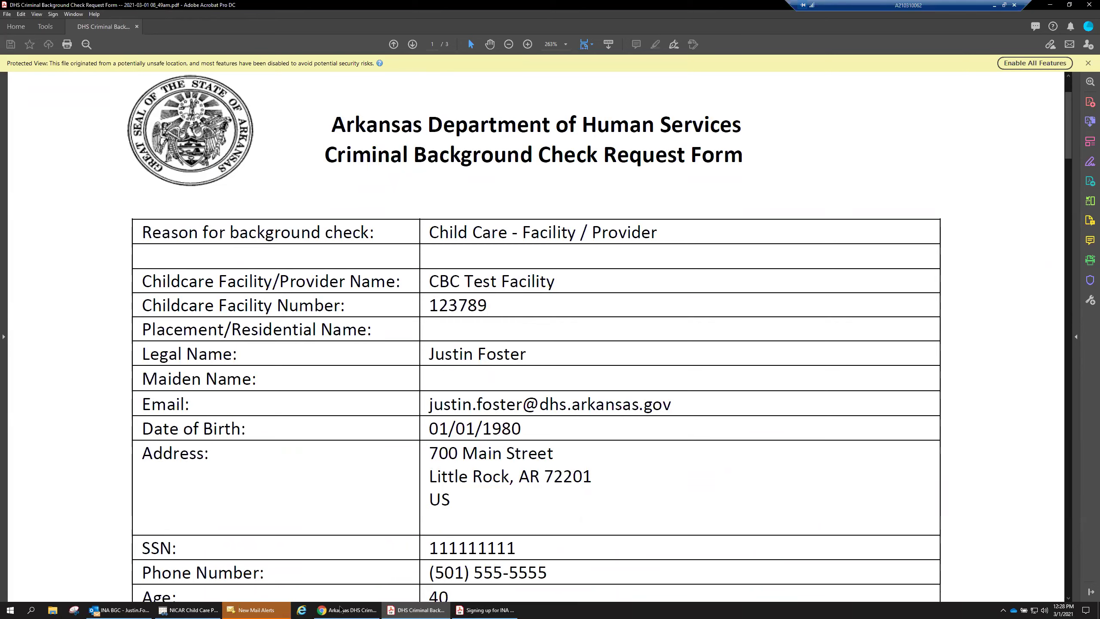
Return to the background check site's Pending Requests and refresh the list to find the new request.
mouse_move(342, 609)
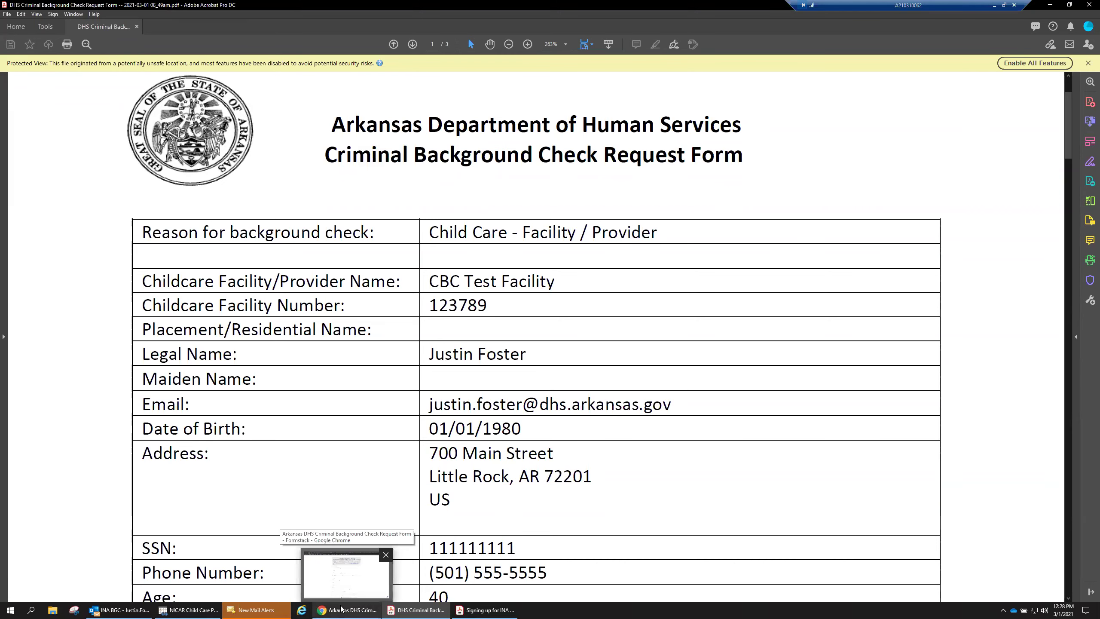
click(341, 609)
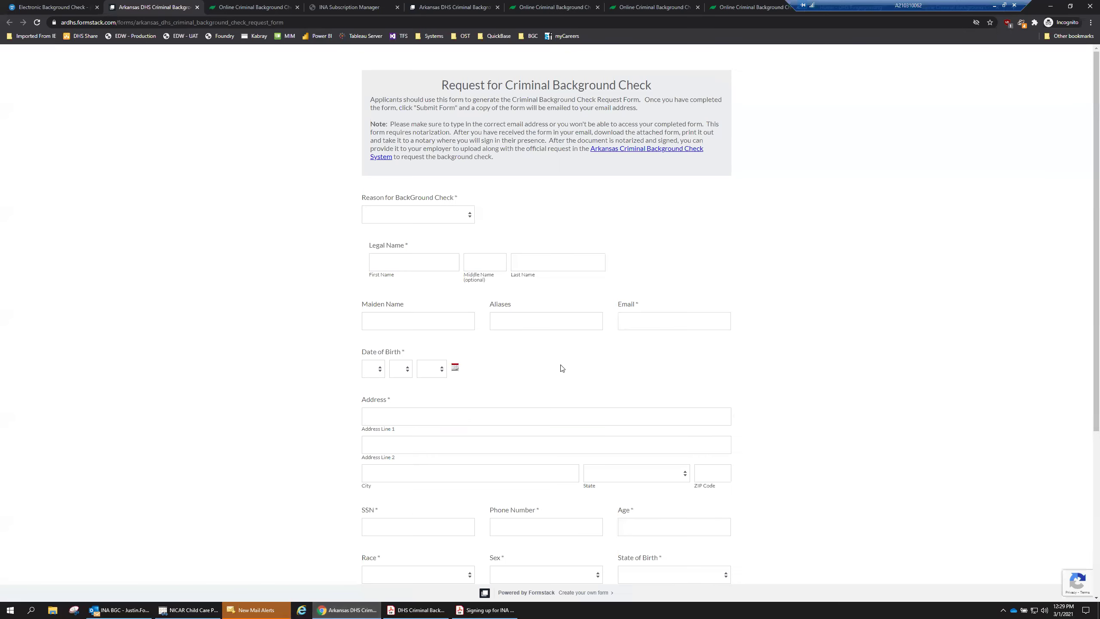
click(666, 19)
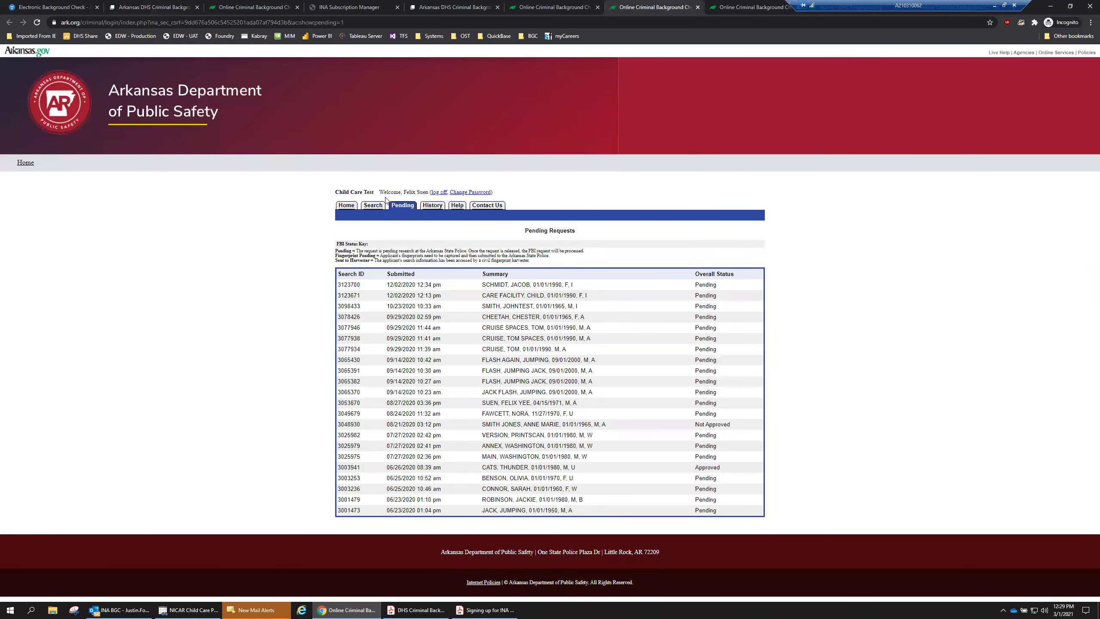
click(407, 207)
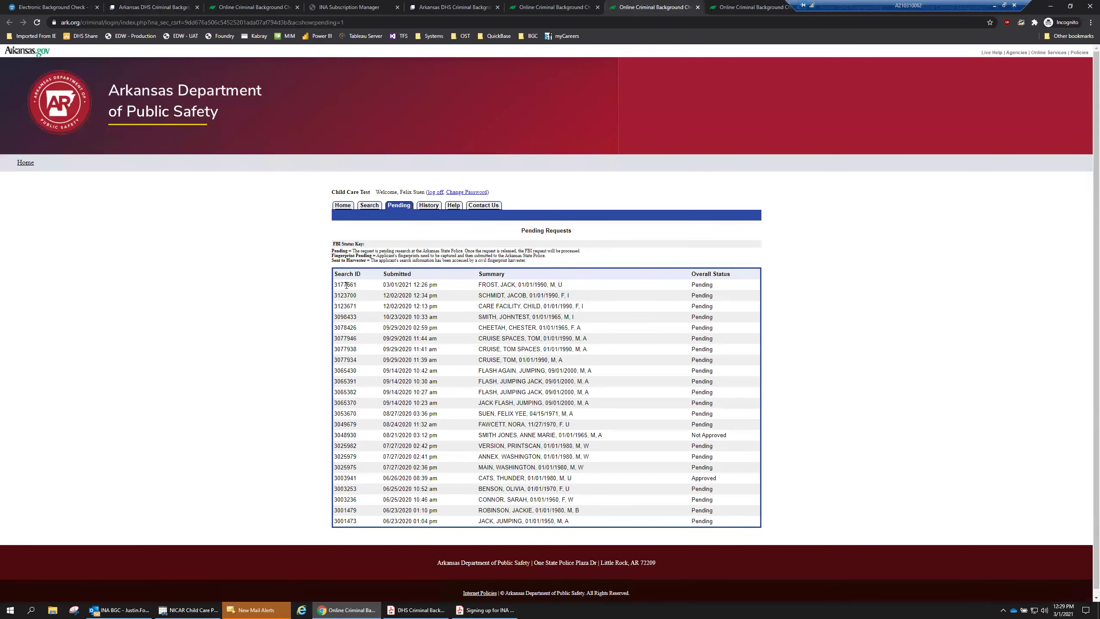
drag(383, 287, 548, 286)
click(401, 285)
click(539, 286)
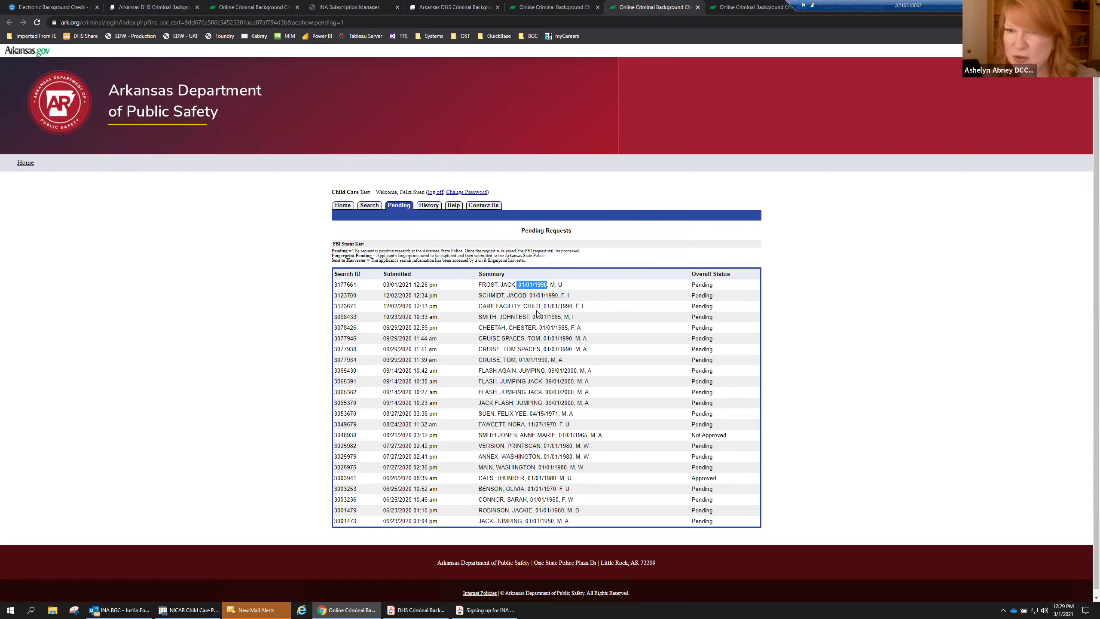
Zoom to 150% and confirm the 03/01/2021 12:26 pm request shows Pending.
key(ctrl+plus)
key(ctrl+plus)
key(ctrl+plus)
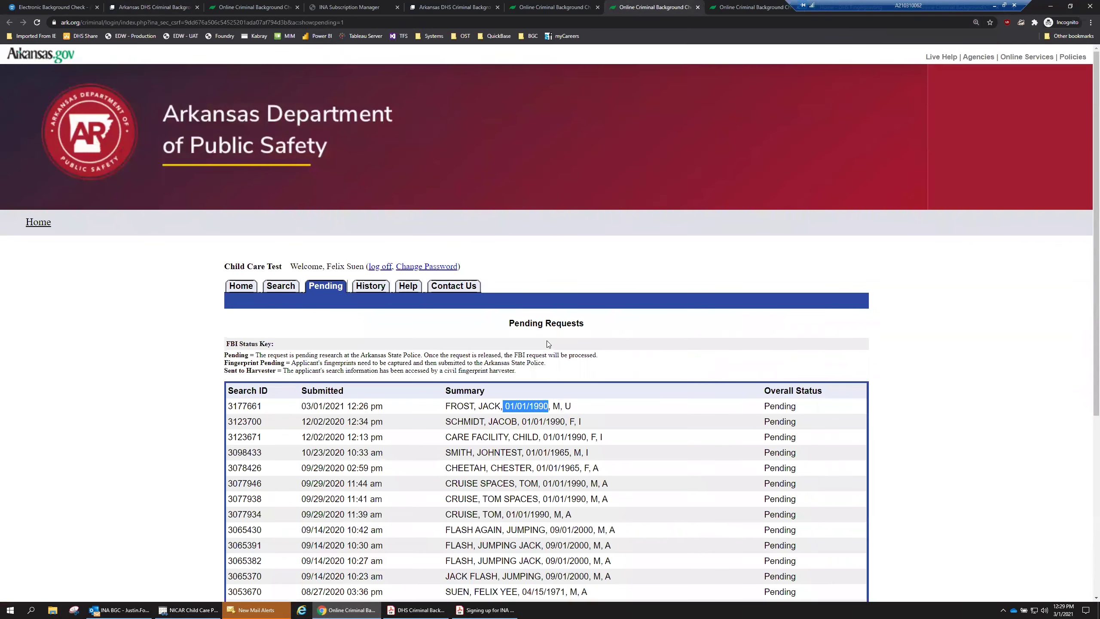
scroll(547, 340, down, 4)
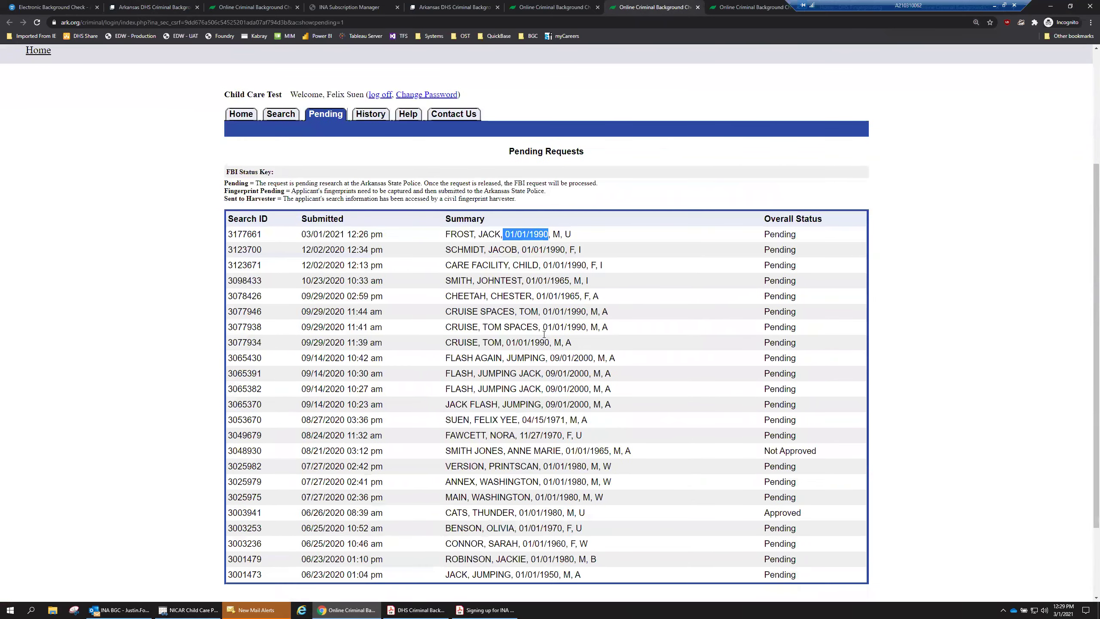
double_click(260, 235)
click(273, 240)
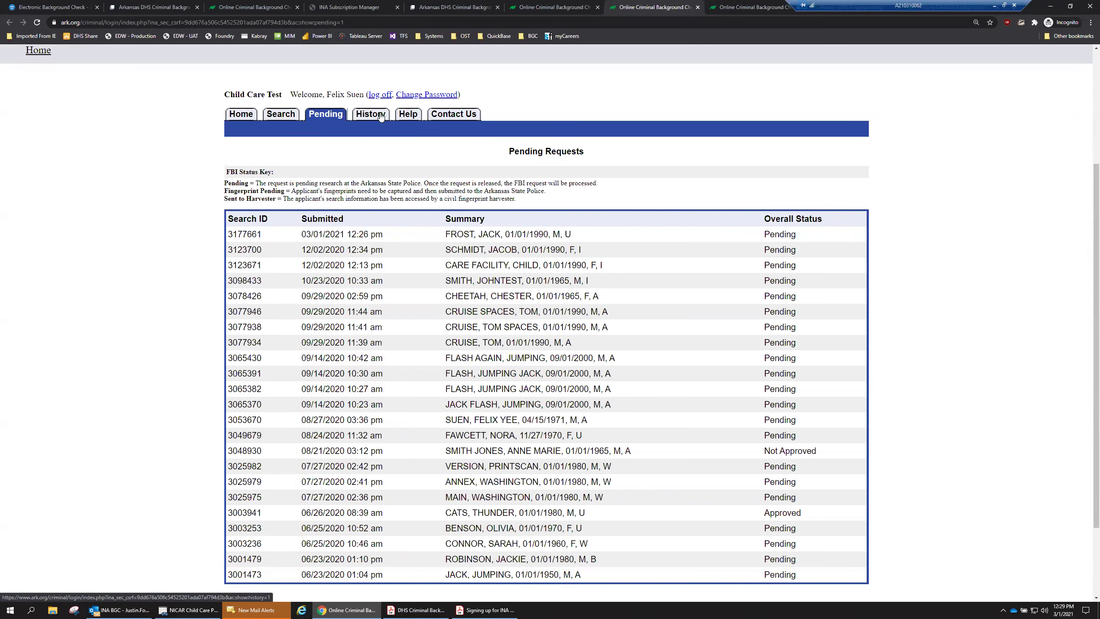
scroll(458, 221, up, 5)
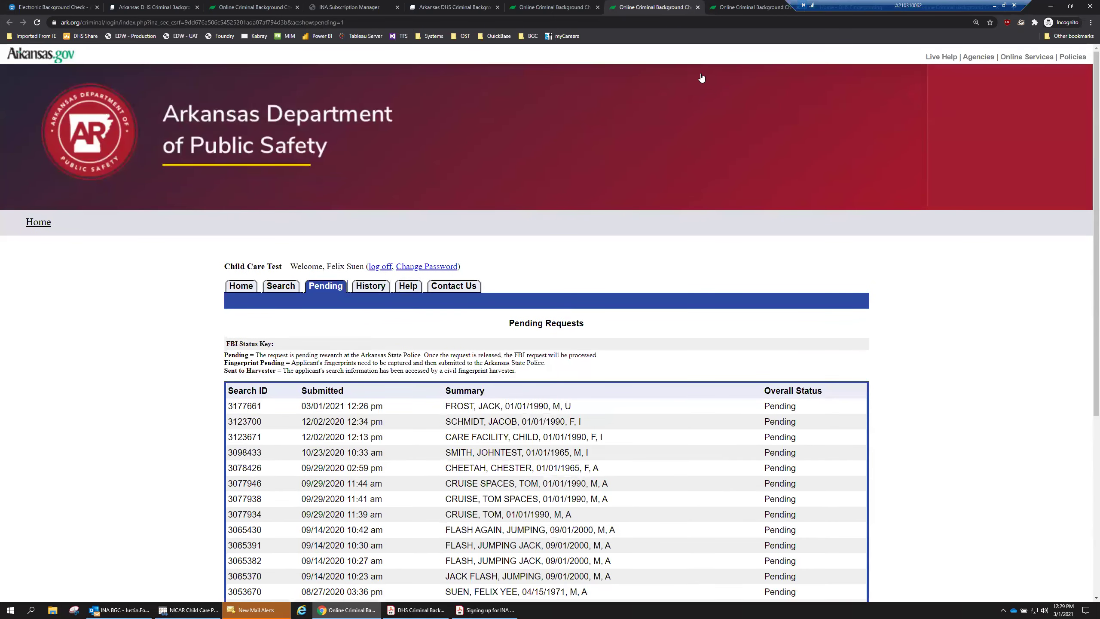
Move from the search history tab to the DHS Fingerprint Appointments Online scheduler.
click(724, 17)
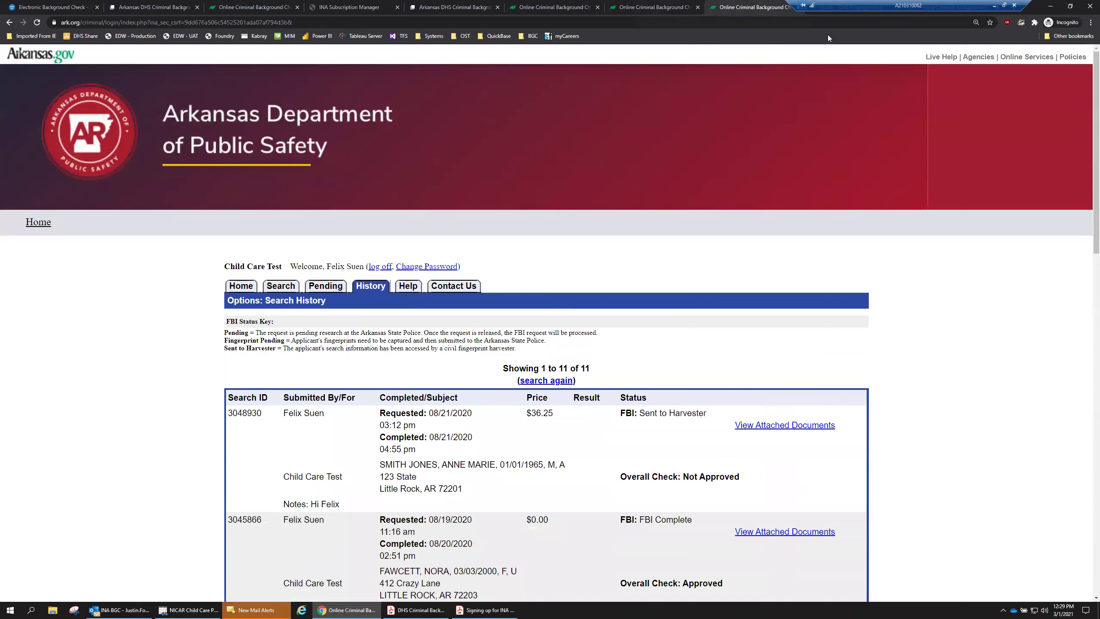
click(827, 12)
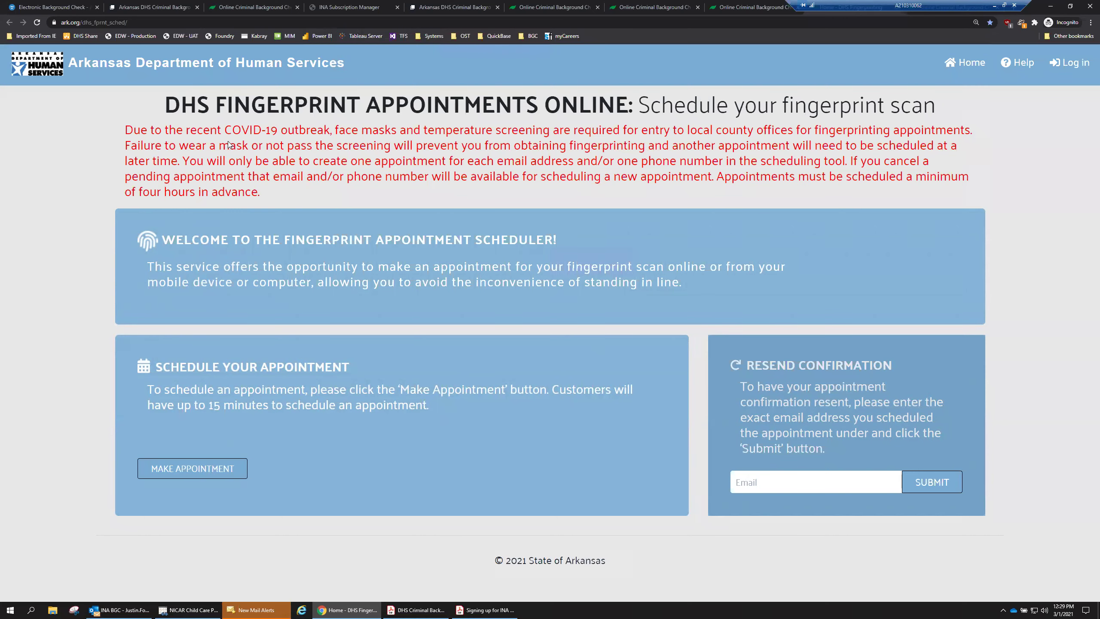
key(ctrl+1)
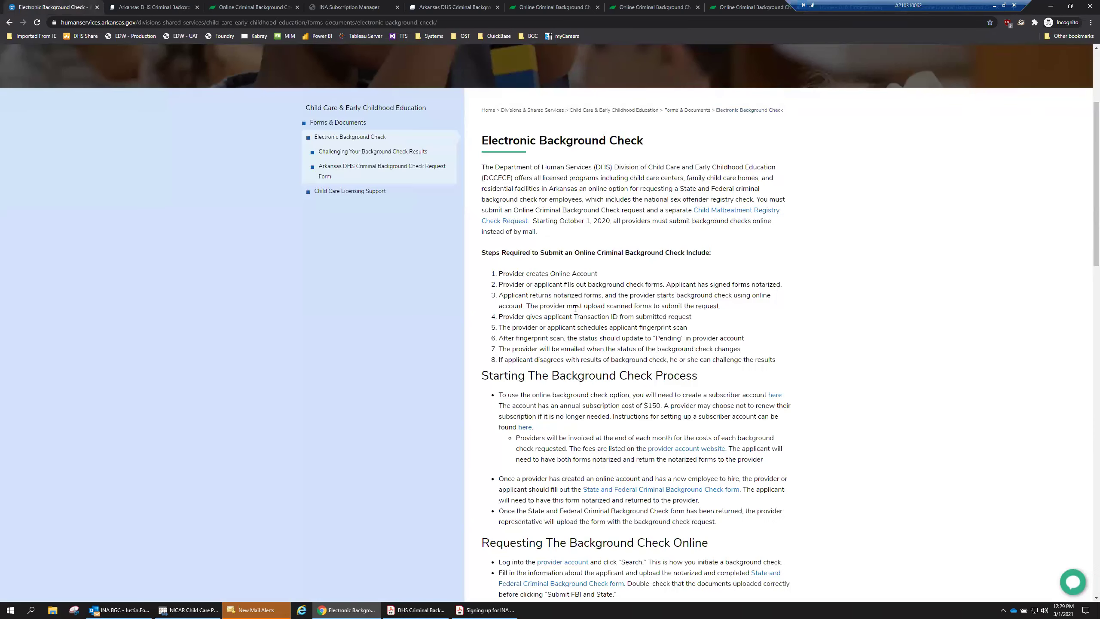
scroll(576, 385, down, 3)
scroll(579, 390, down, 4)
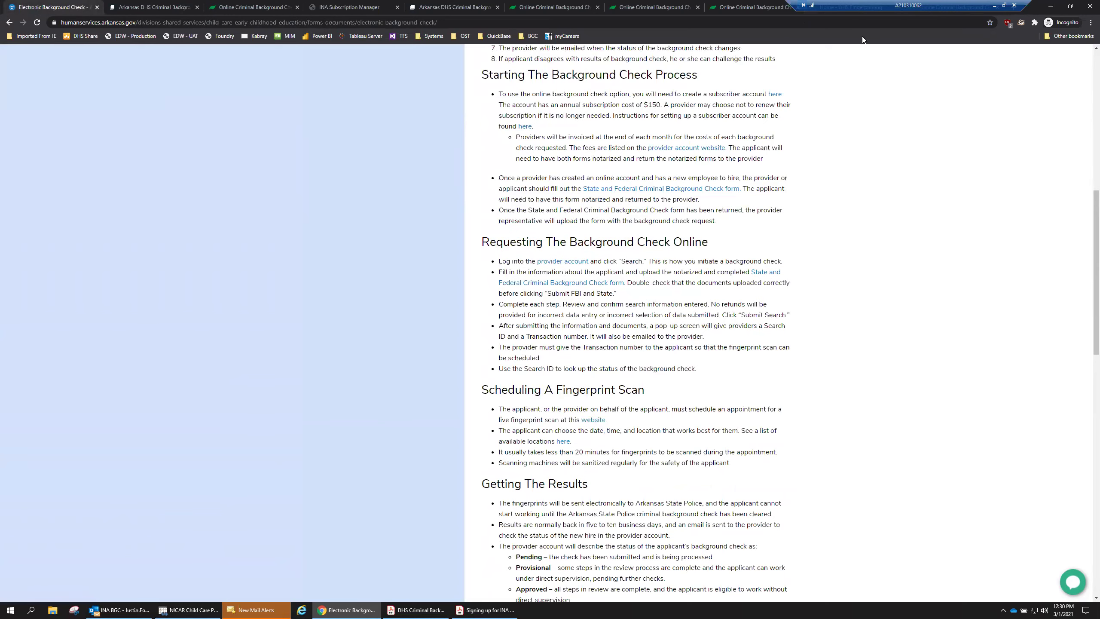
click(927, 7)
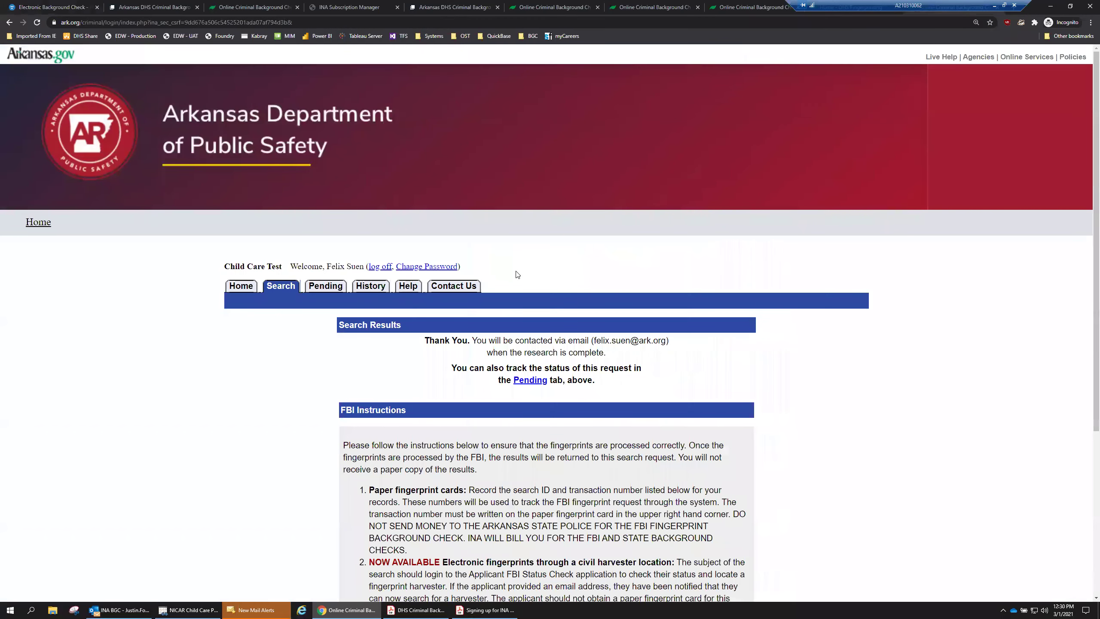
click(877, 7)
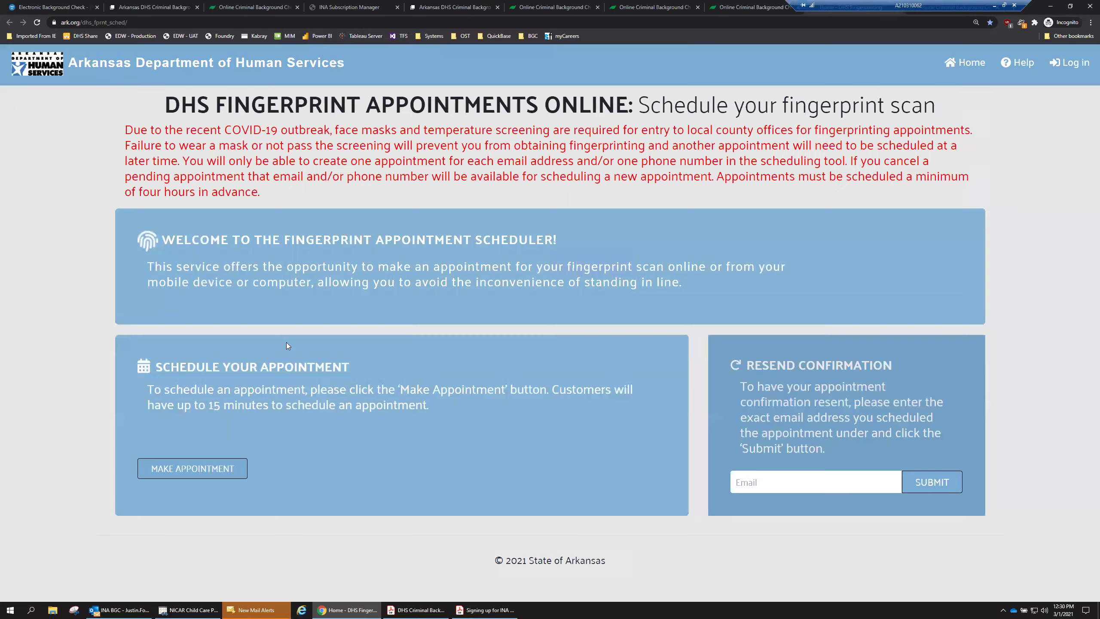
Start a Fingerprinting appointment, search locations for 'pulaski' and select DHS Pulaski South.
click(209, 467)
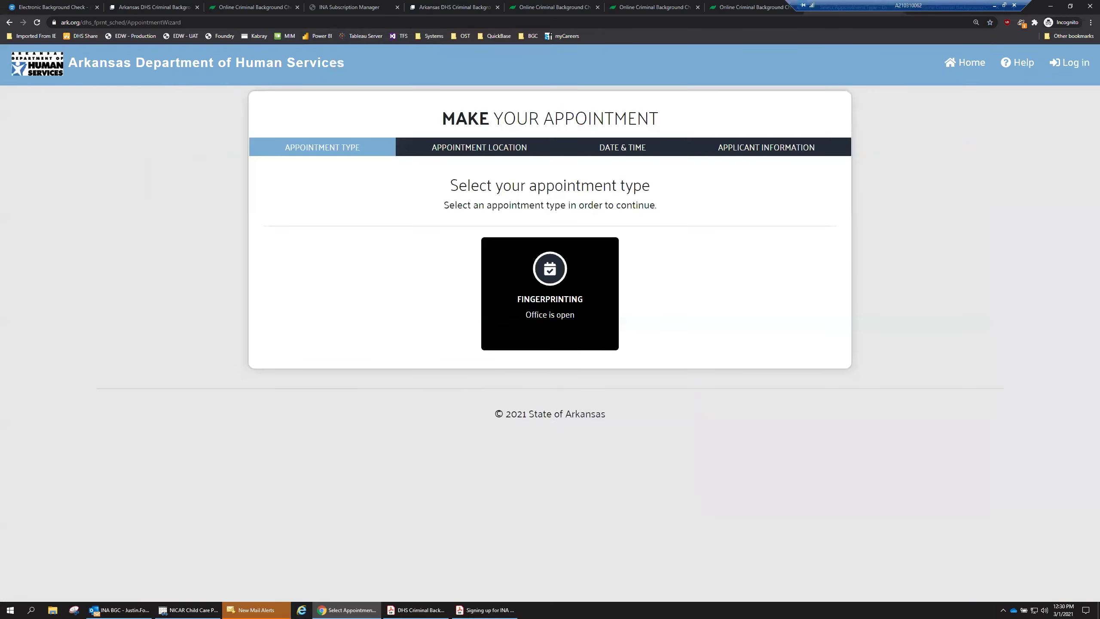
click(548, 302)
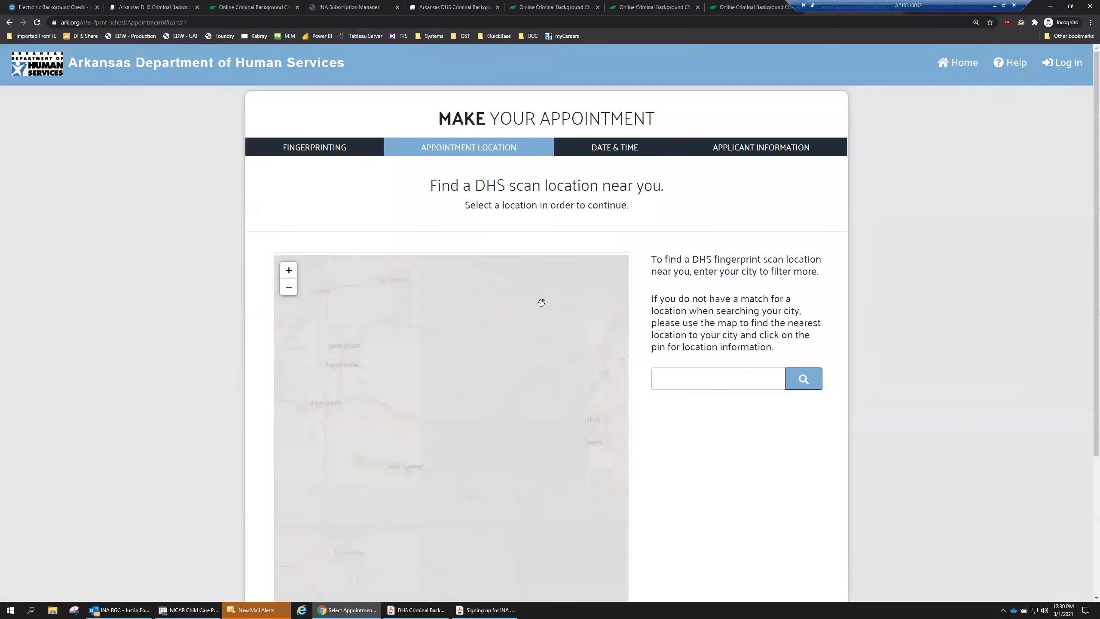
click(719, 376)
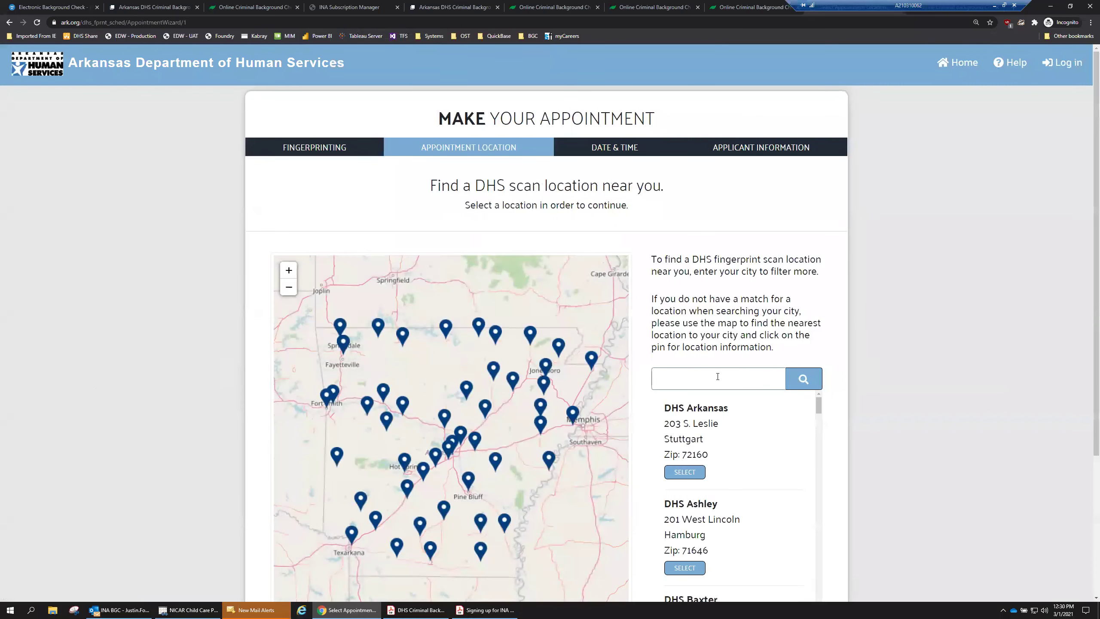
text(little)
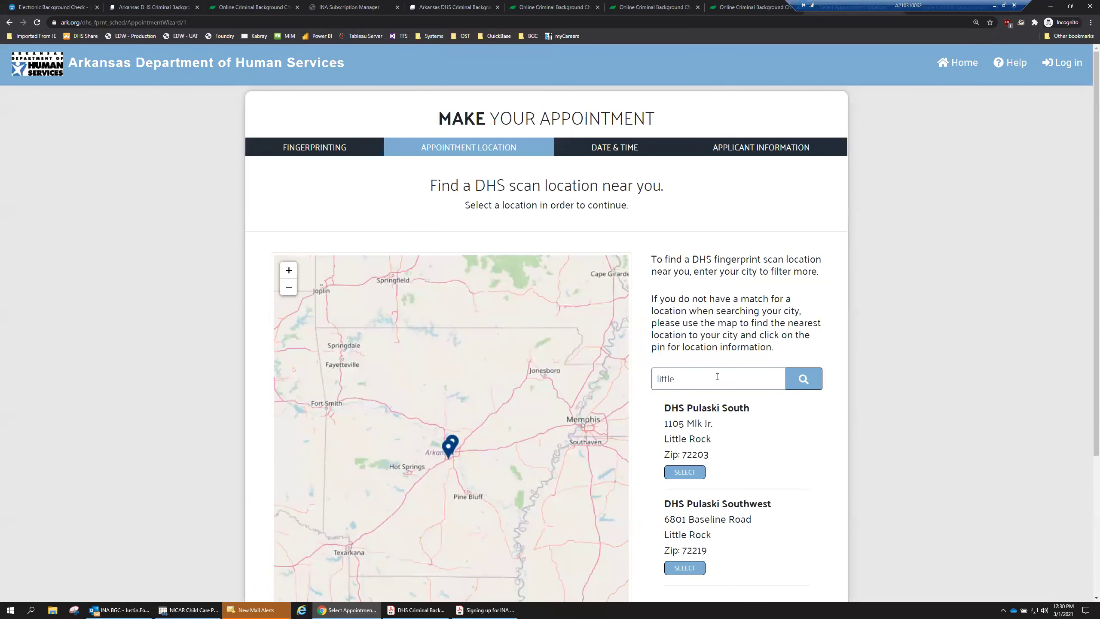
drag(717, 377, 639, 379)
text(pulaski)
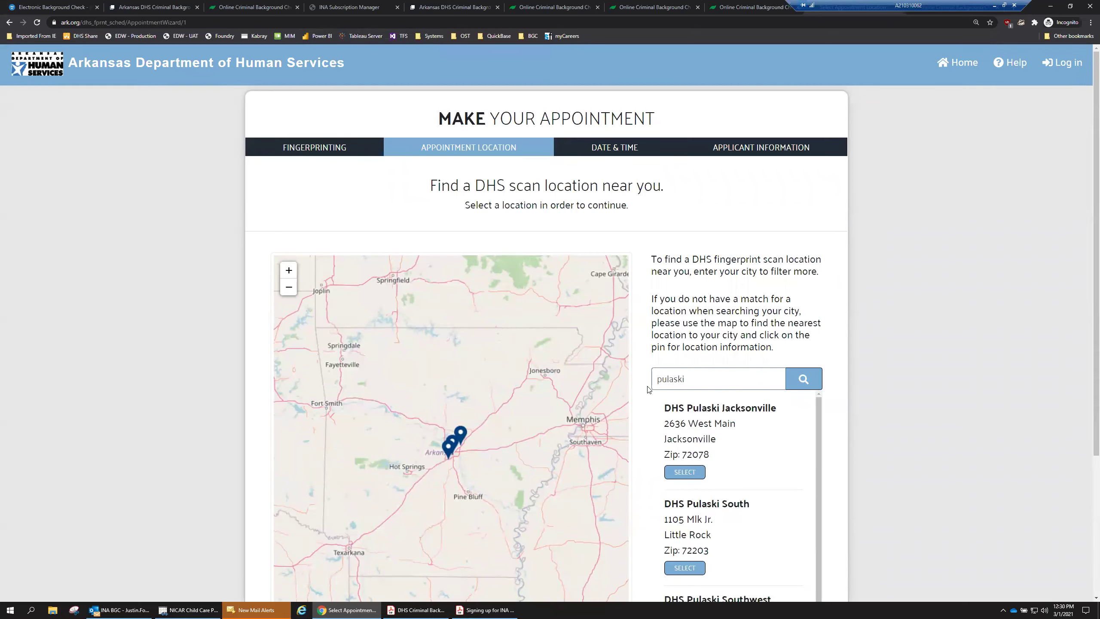
scroll(901, 428, down, 1)
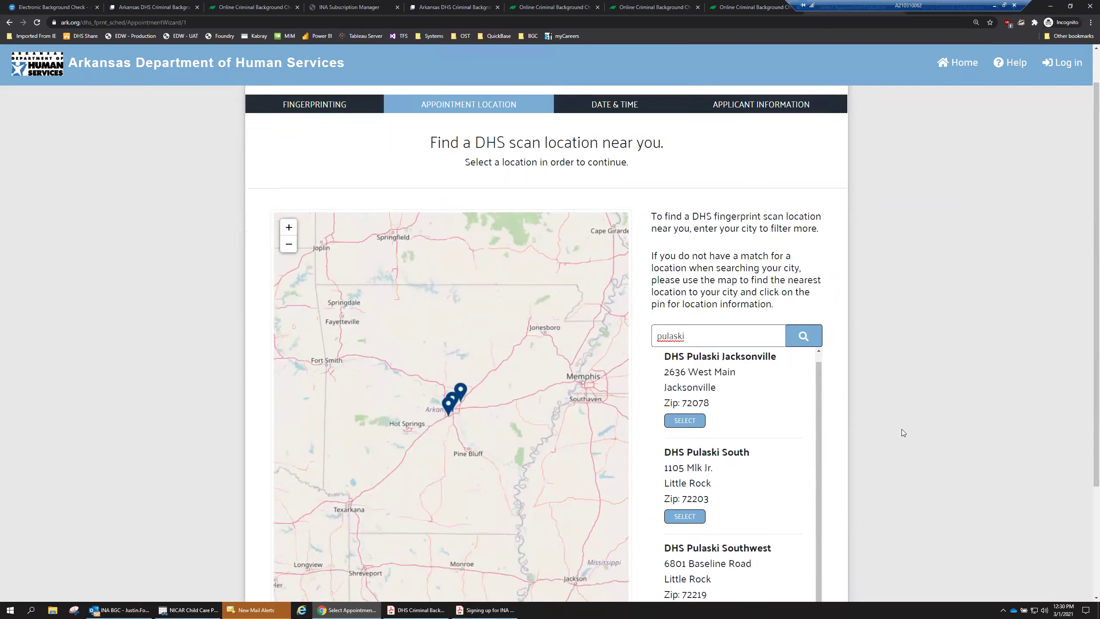
scroll(902, 429, down, 2)
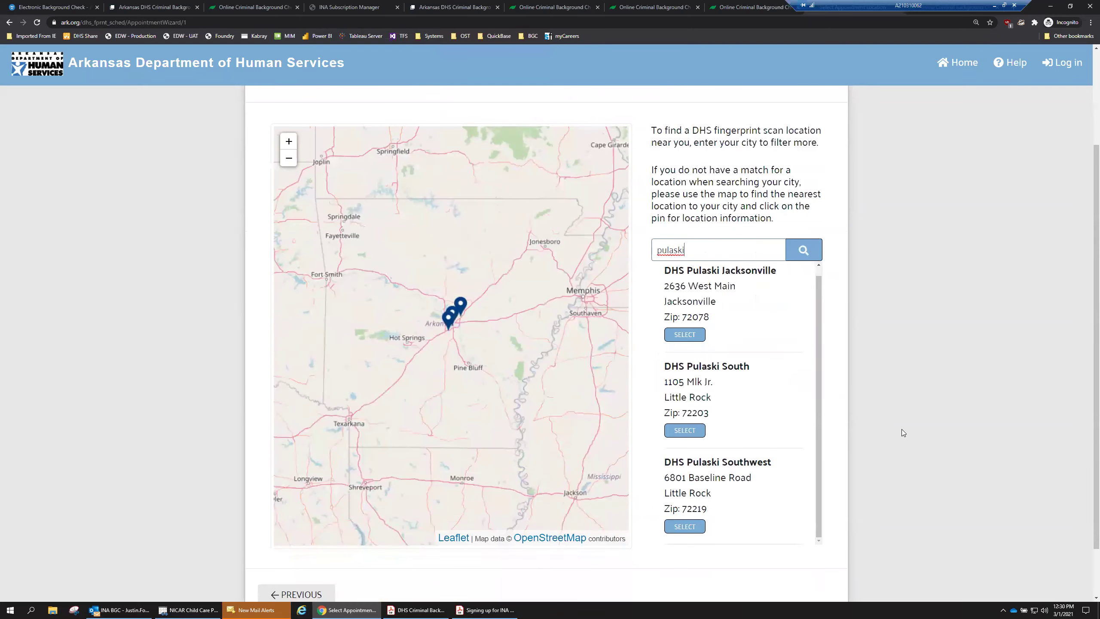
click(693, 431)
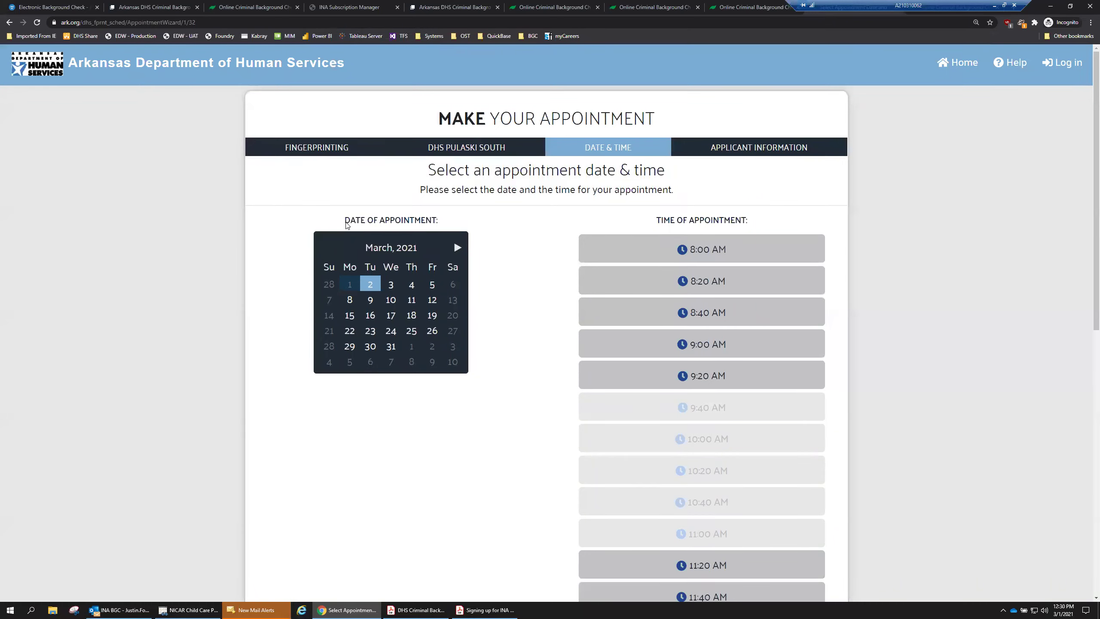
Book March 12, 2021 at 9:00 AM as the appointment slot.
click(370, 285)
scroll(547, 471, down, 4)
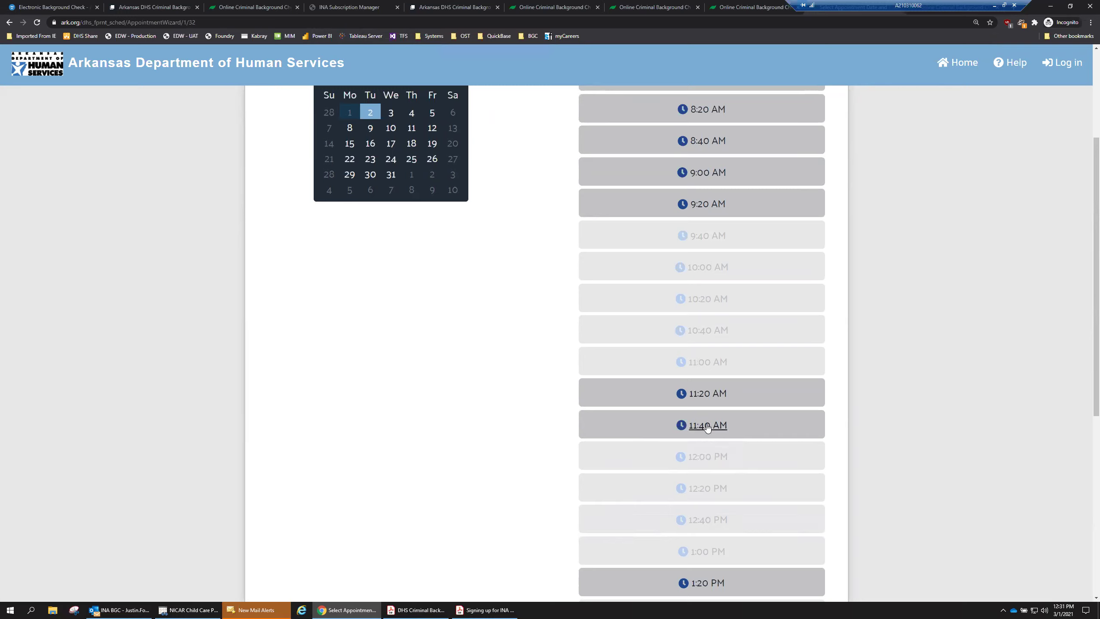
click(432, 127)
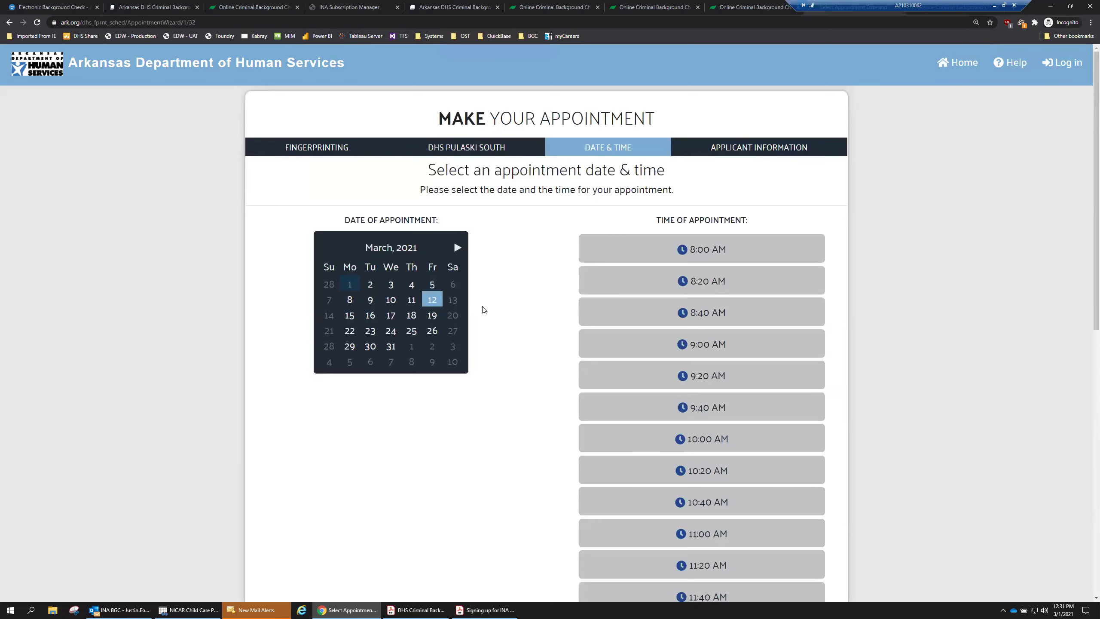
click(437, 302)
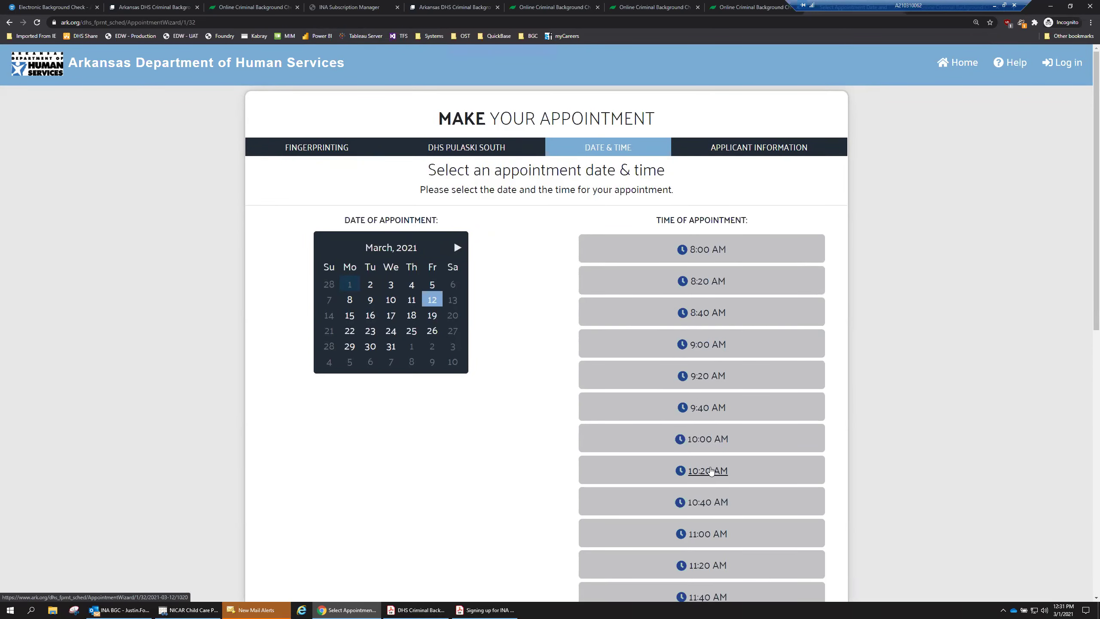
click(712, 346)
Type the applicant's first and last names, moving on to the Email field.
click(372, 239)
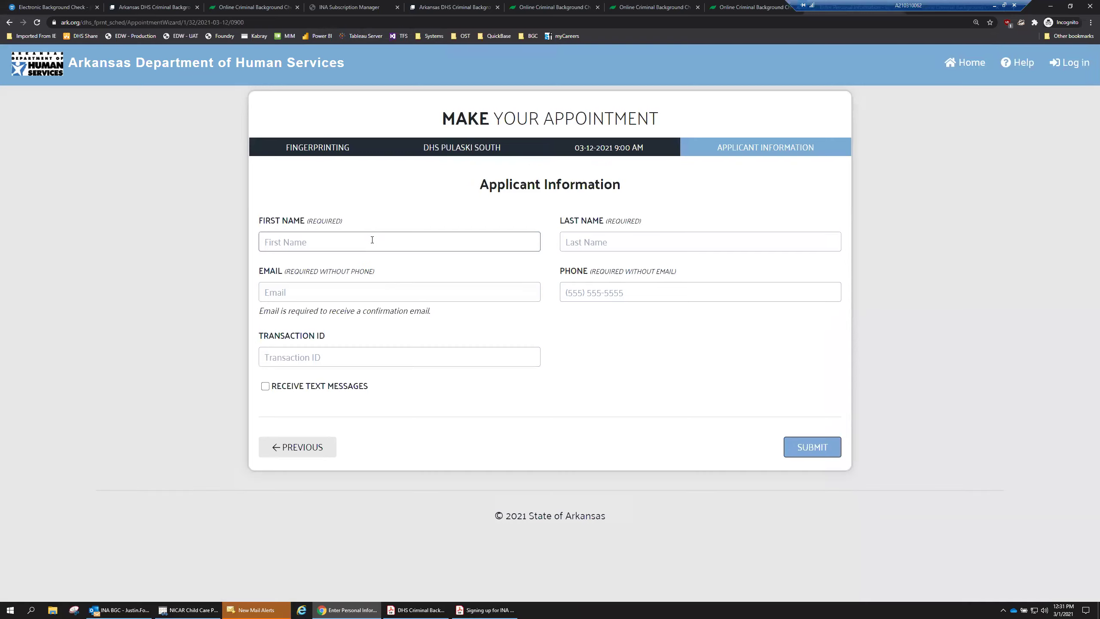
key(Tab)
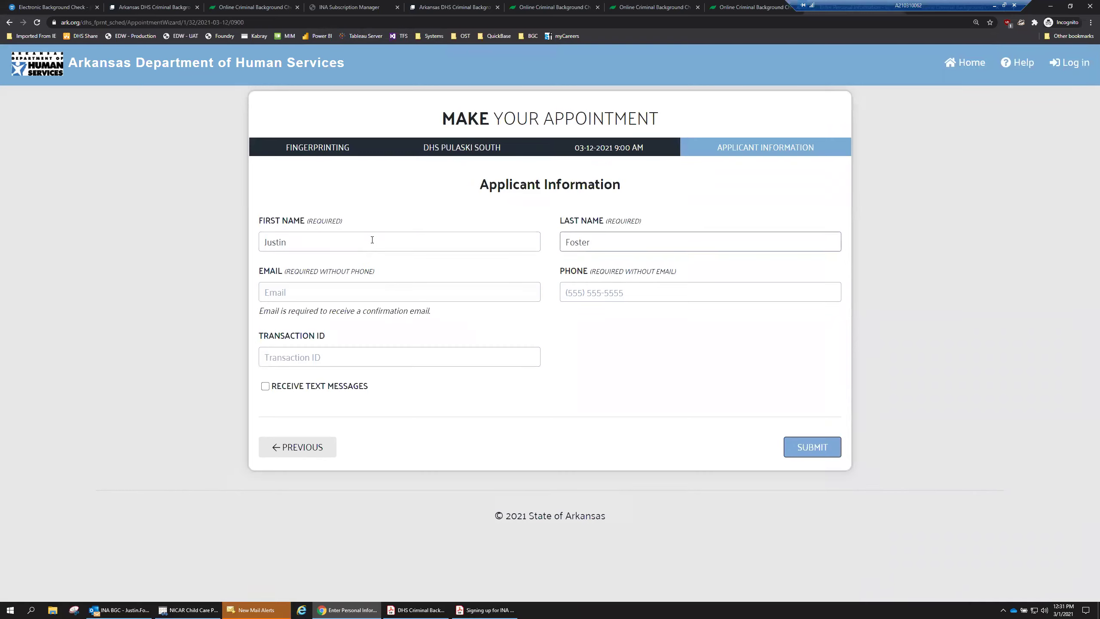
key(Tab)
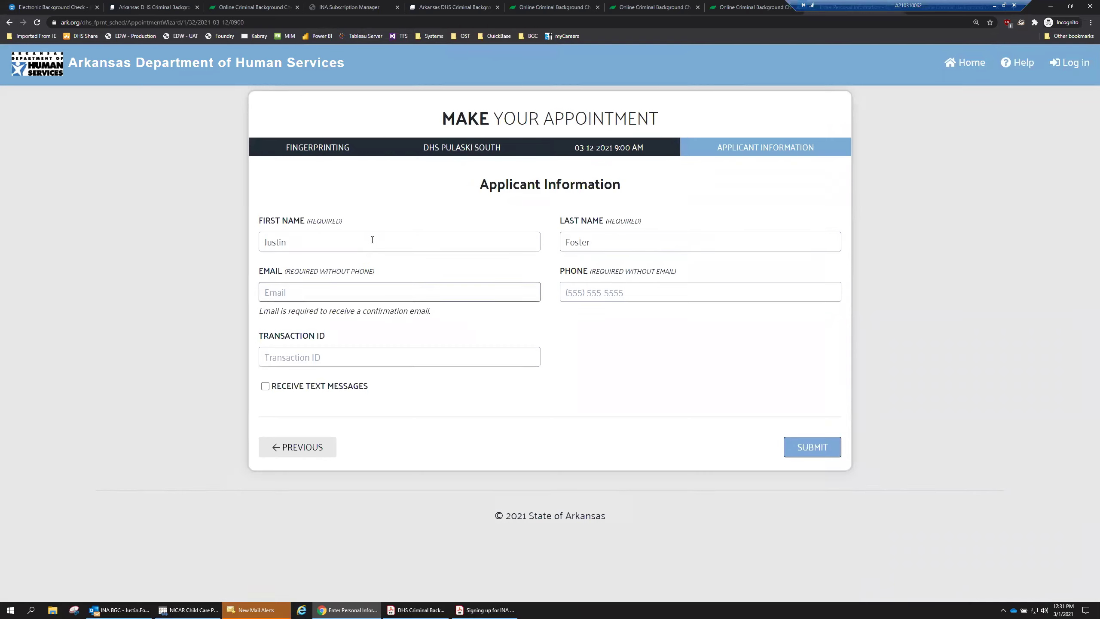
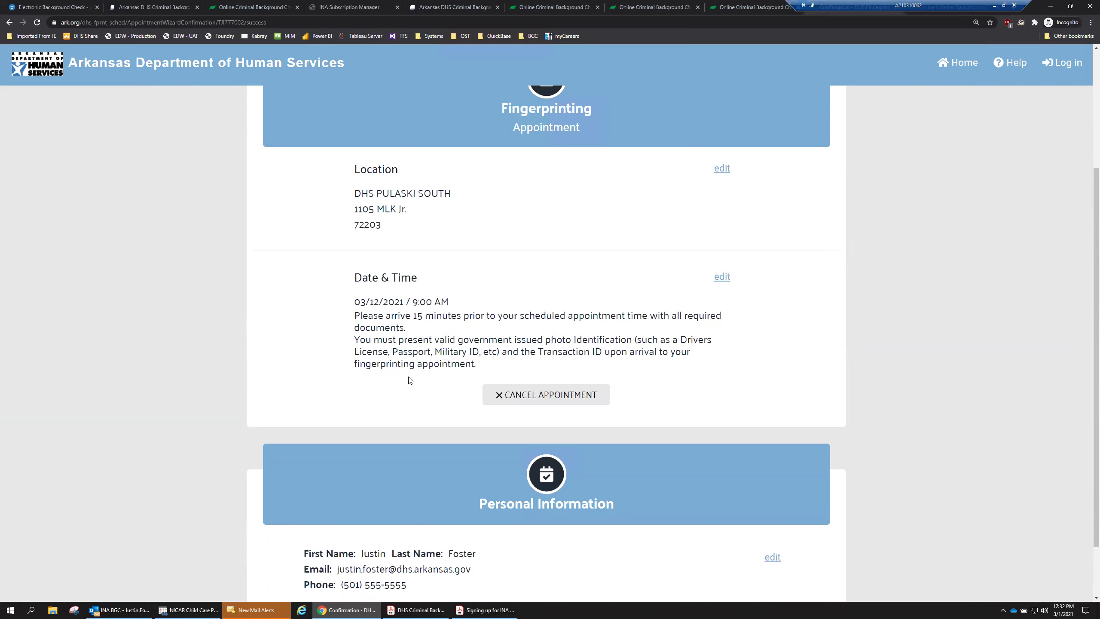
scroll(409, 380, down, 1)
drag(354, 298, 636, 298)
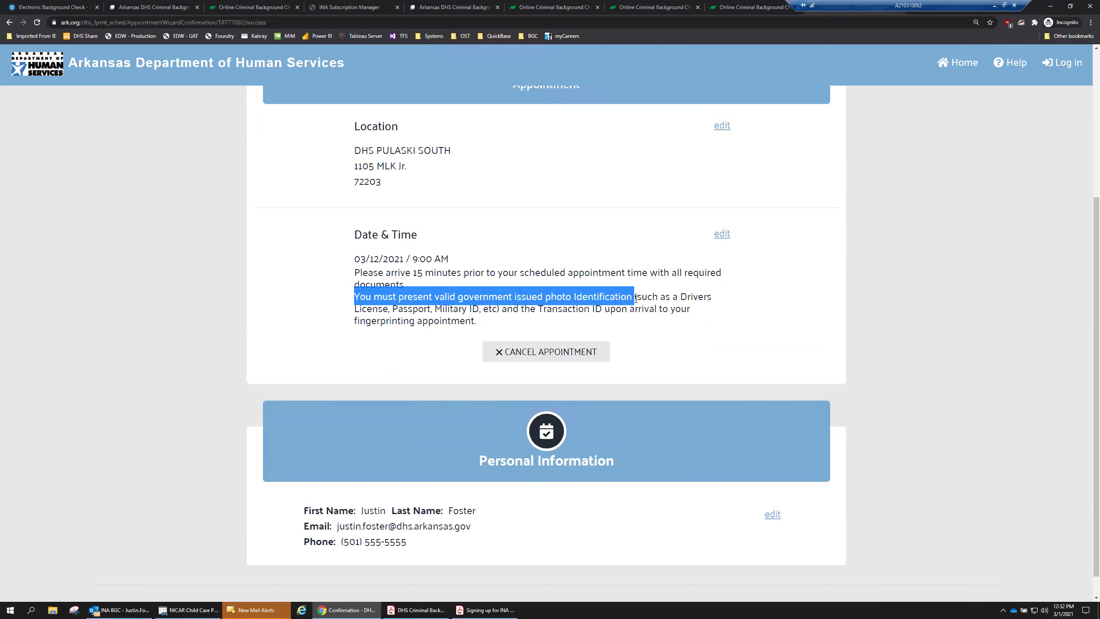
click(636, 299)
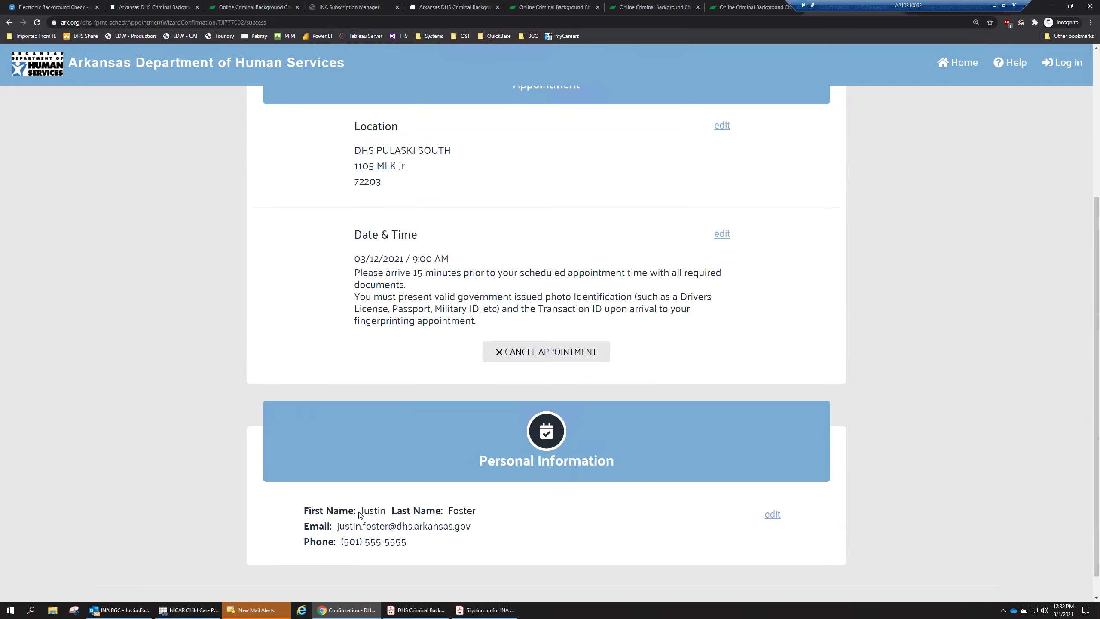
scroll(441, 475, down, 1)
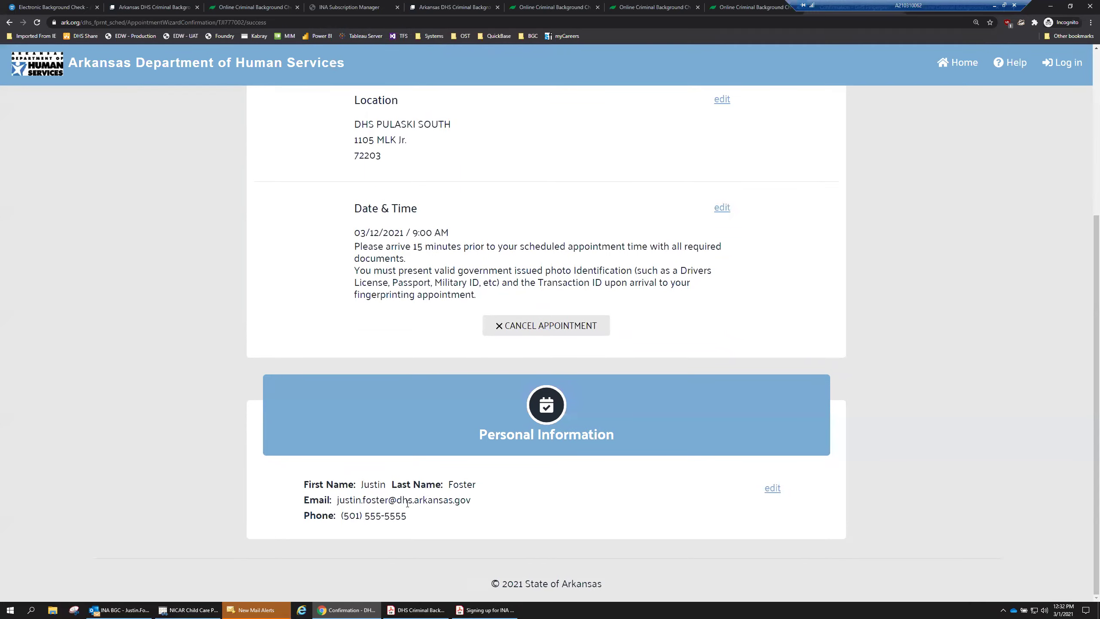
scroll(404, 506, up, 5)
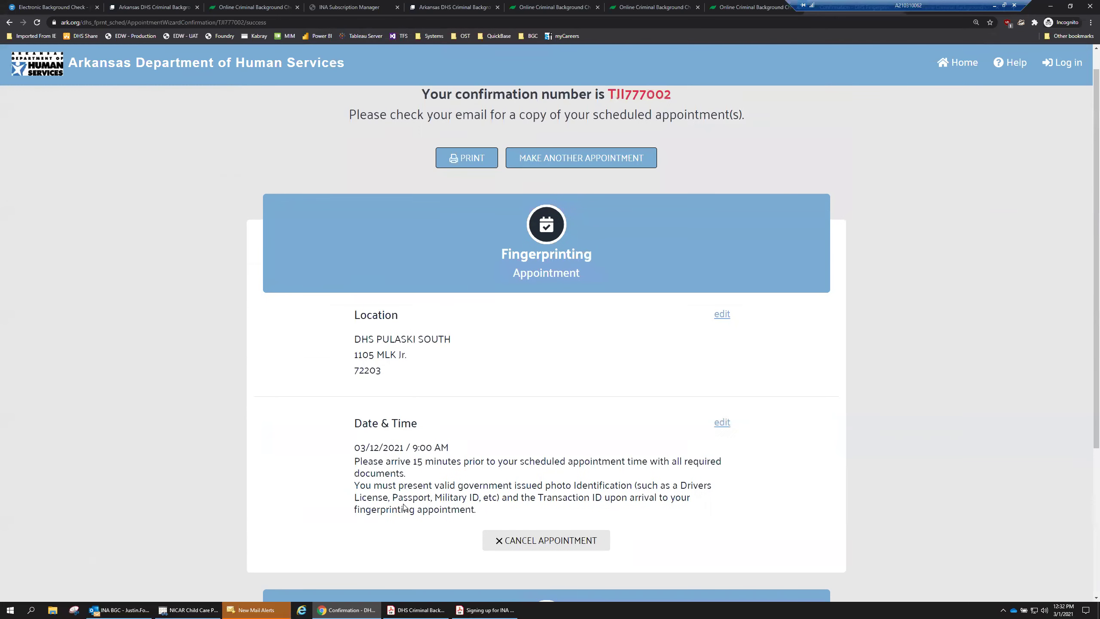
scroll(502, 160, up, 1)
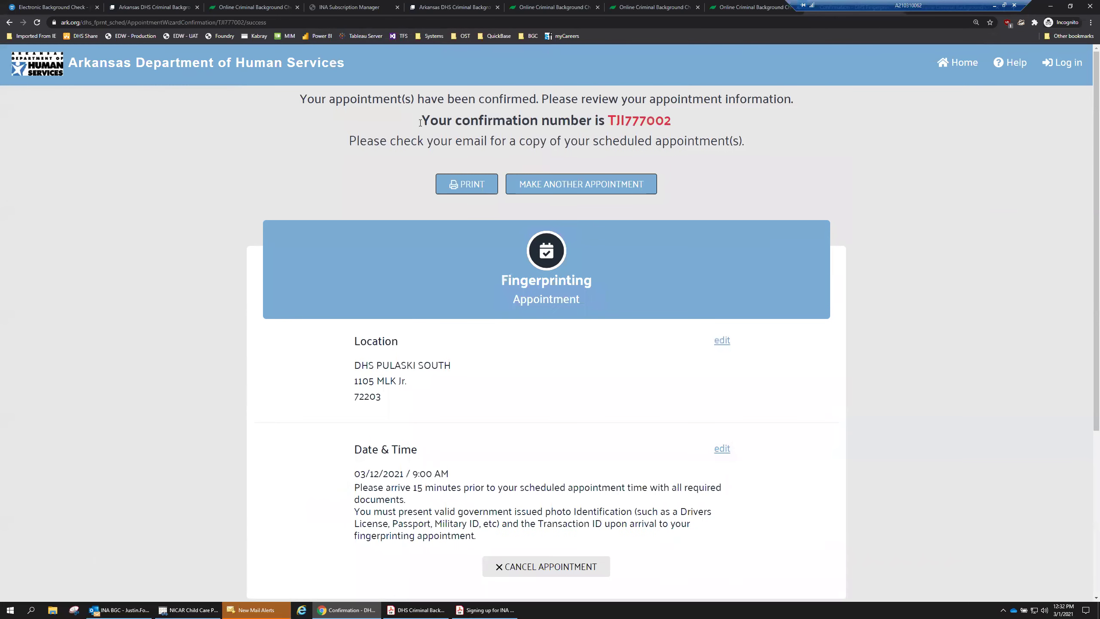
drag(673, 119, 610, 119)
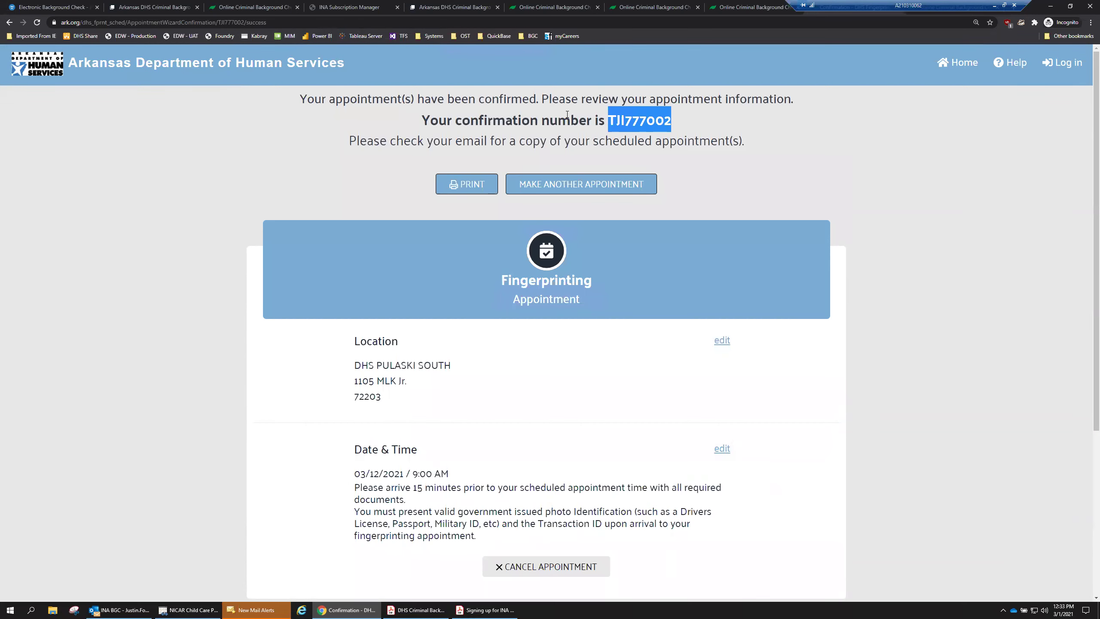
click(668, 124)
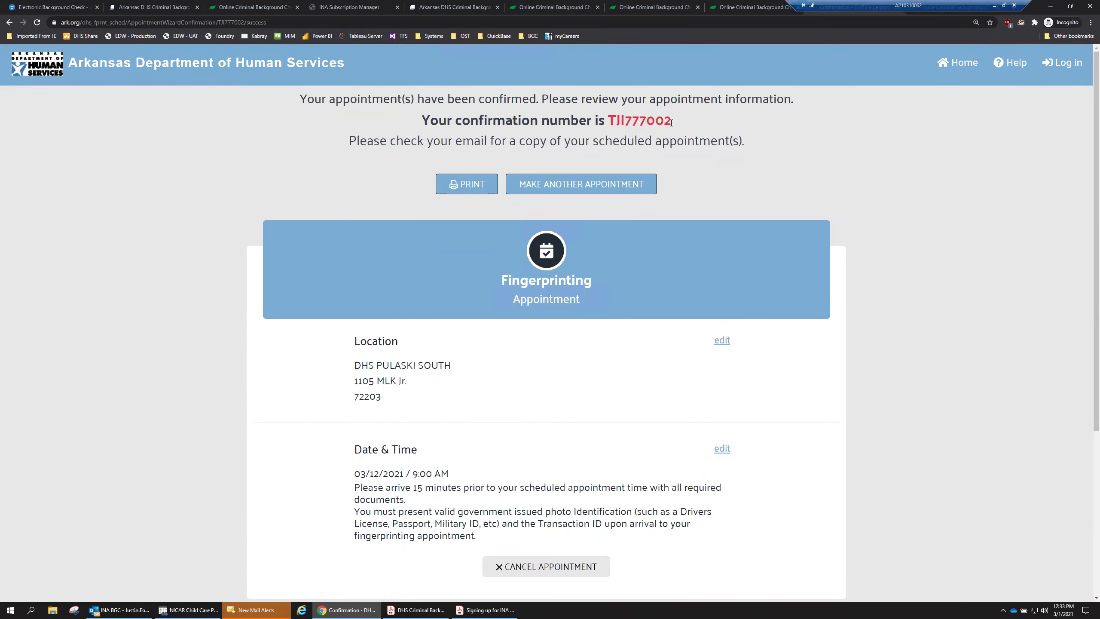
drag(671, 122, 612, 119)
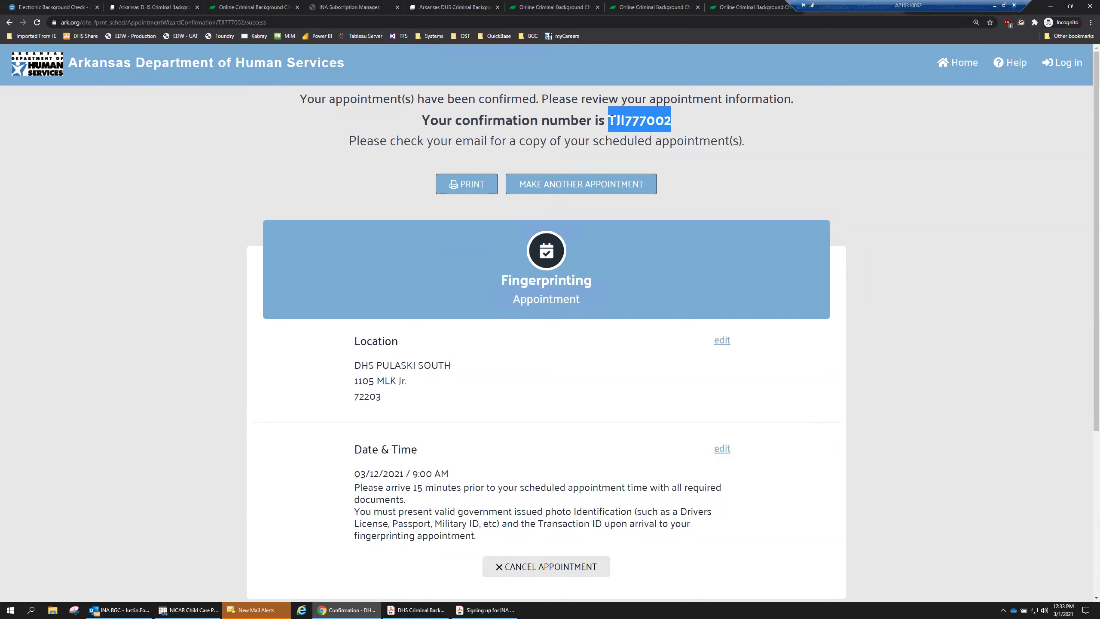
click(649, 122)
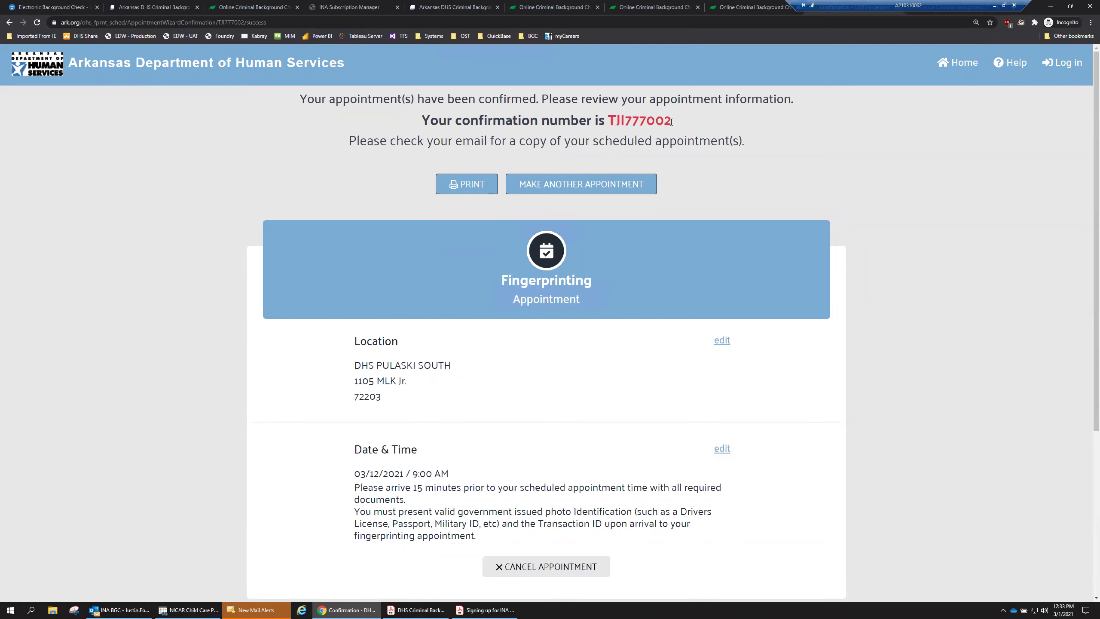
drag(666, 120, 611, 118)
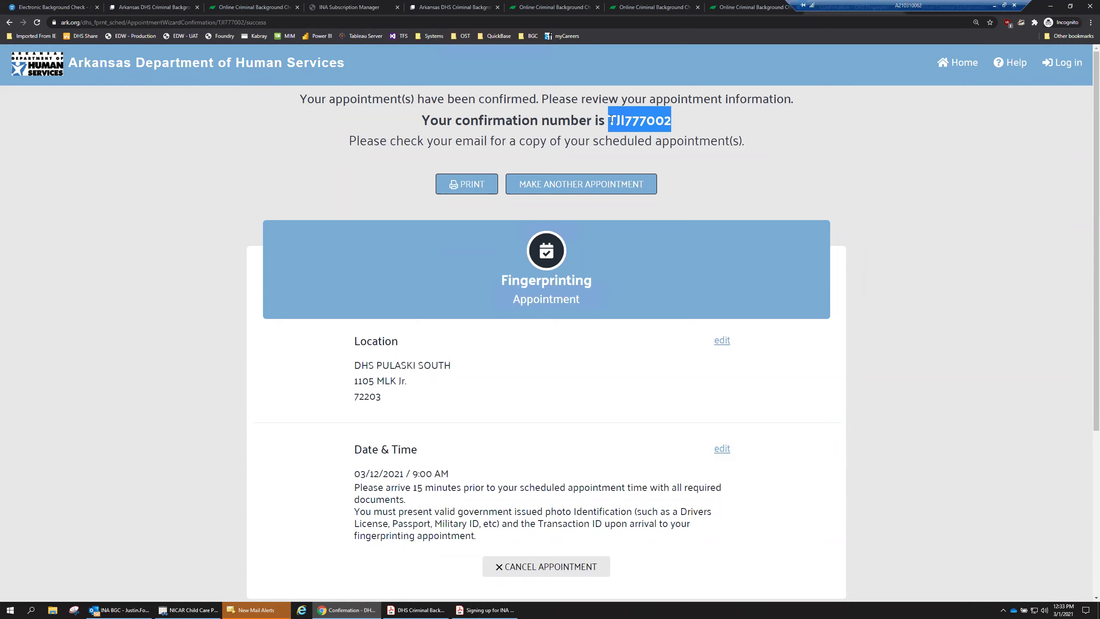
click(671, 120)
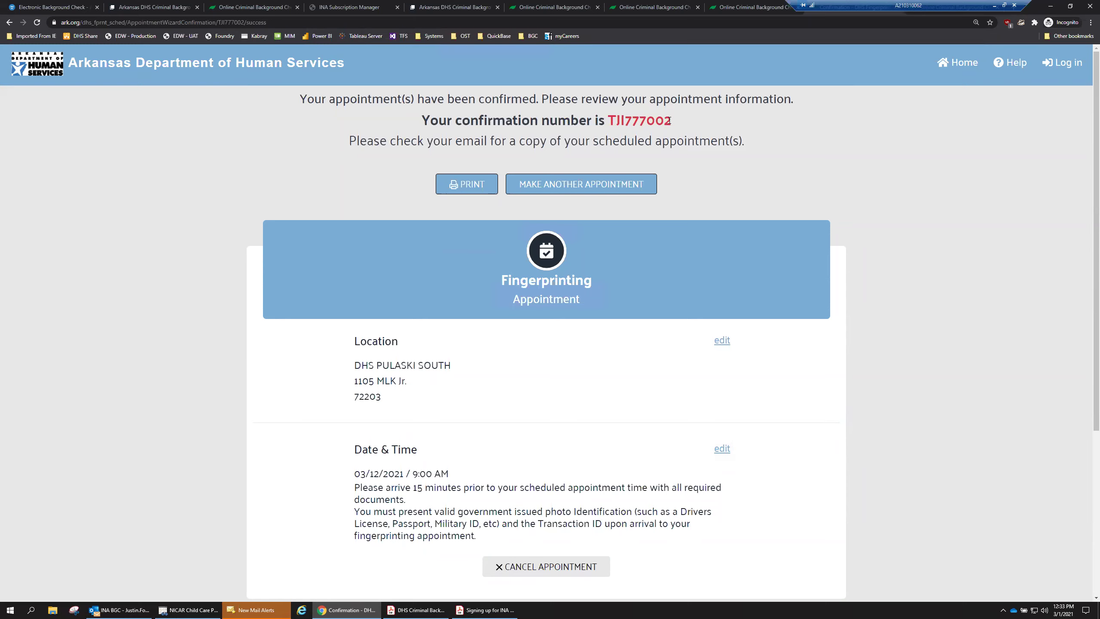
drag(673, 121, 613, 118)
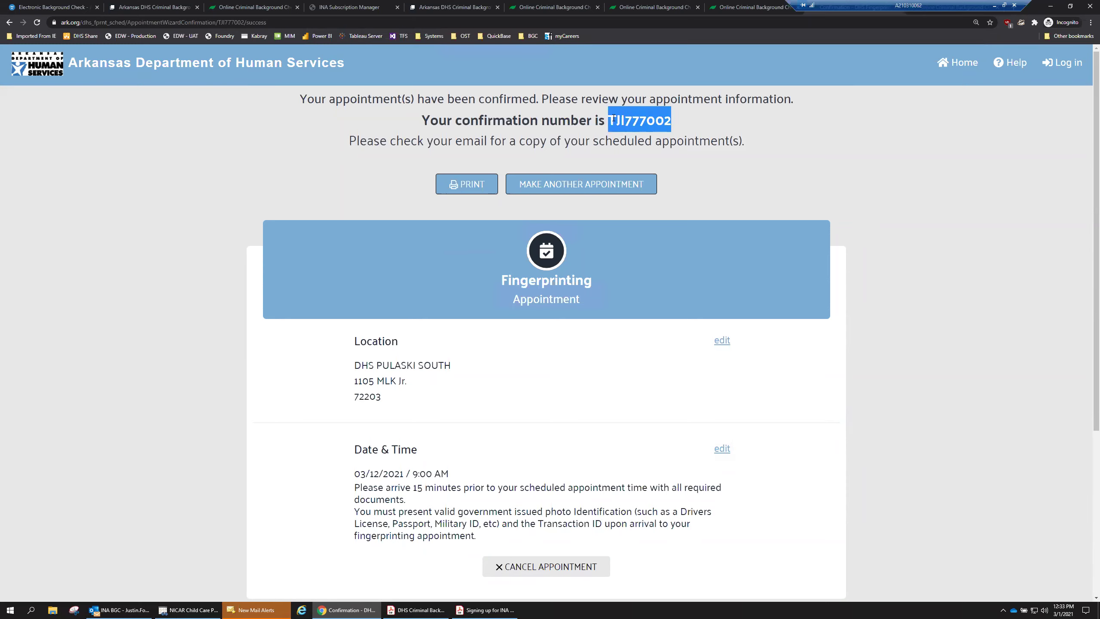
click(686, 166)
scroll(675, 245, down, 4)
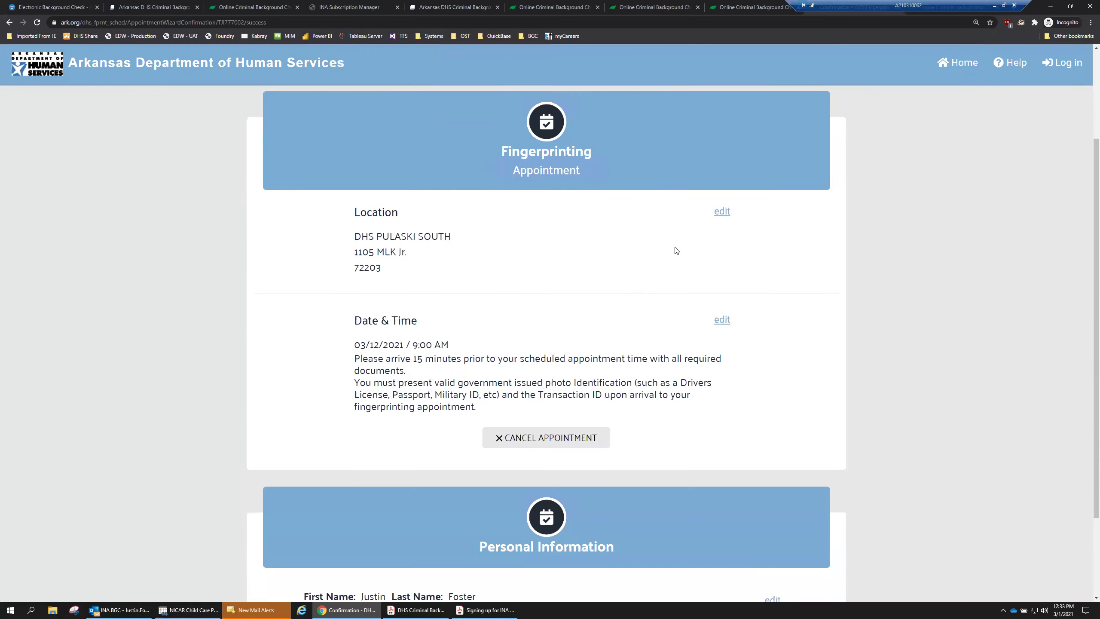
click(114, 609)
click(9, 101)
click(106, 111)
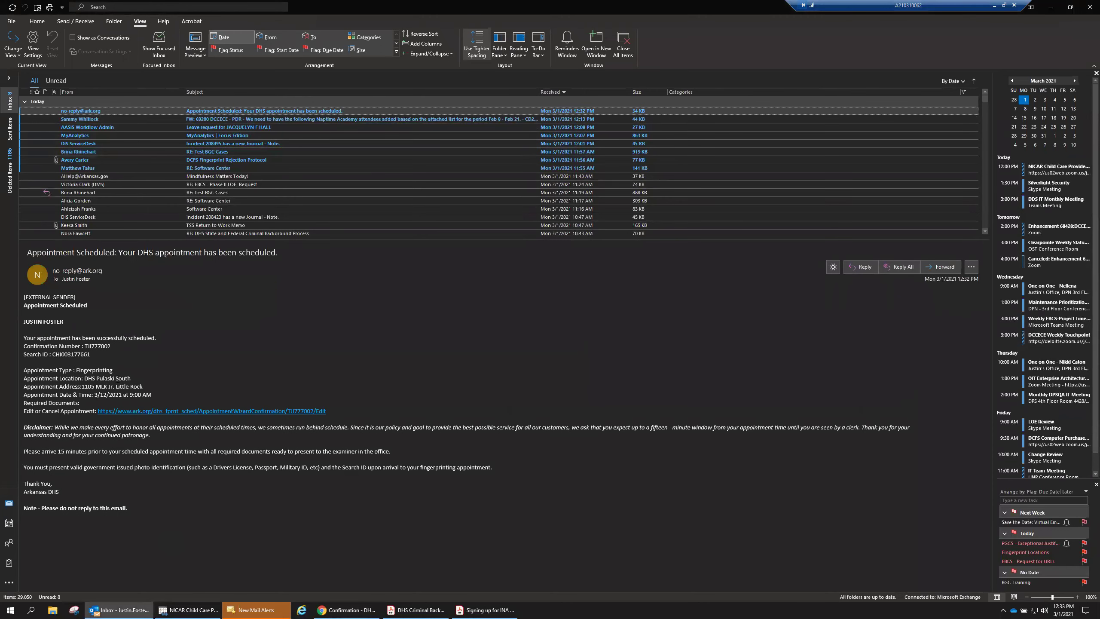
mouse_move(24, 346)
mouse_down()
mouse_move(116, 346)
mouse_move(25, 356)
mouse_up()
click(86, 345)
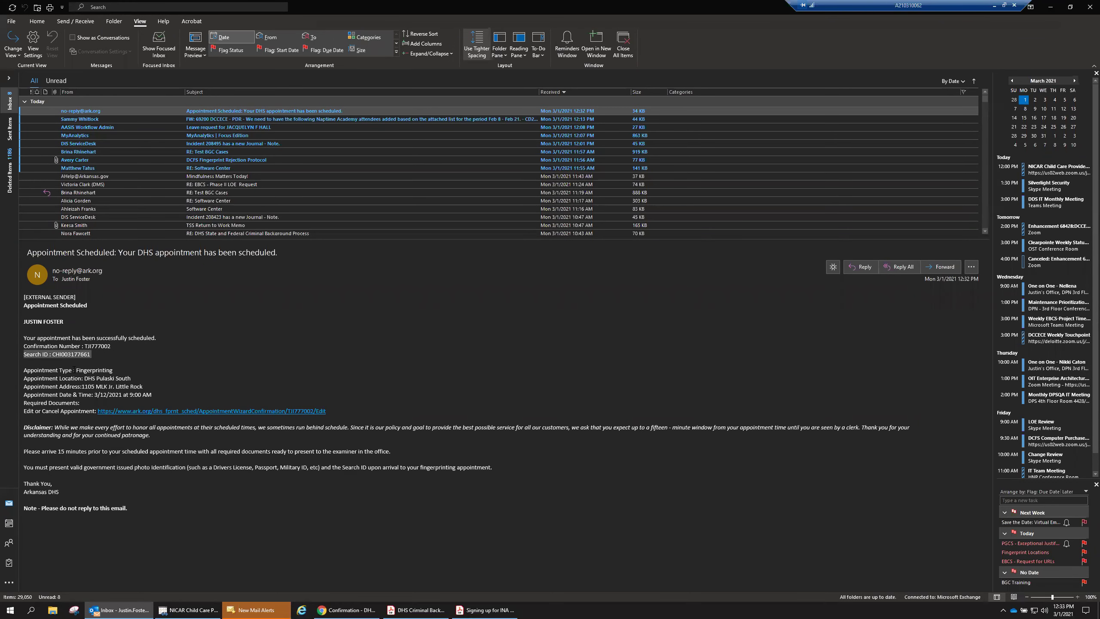
drag(85, 378, 158, 393)
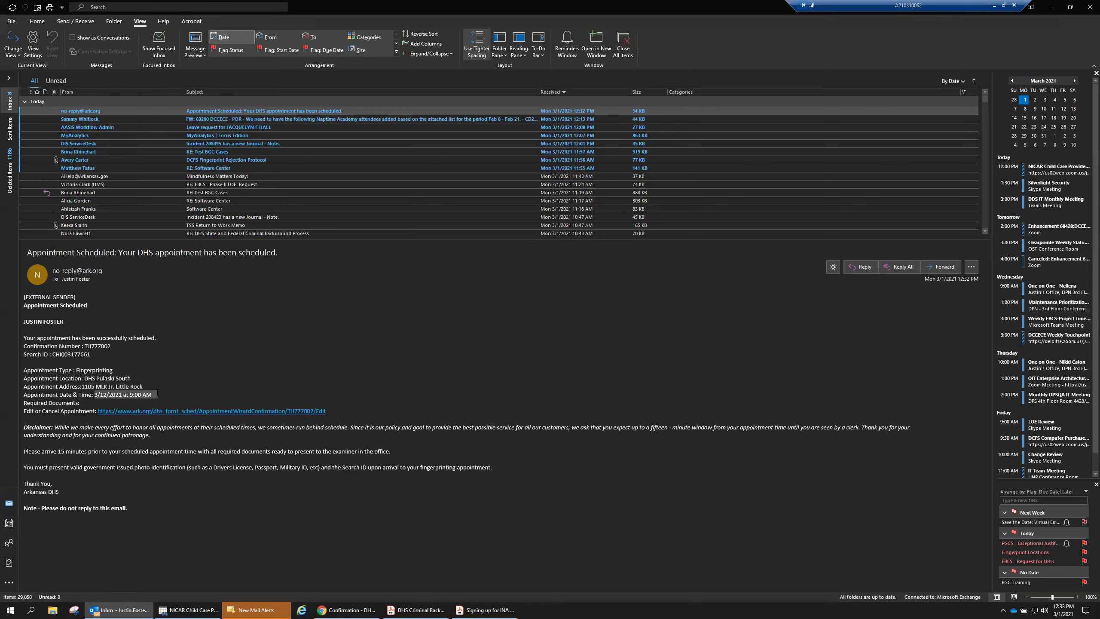
click(73, 413)
click(222, 412)
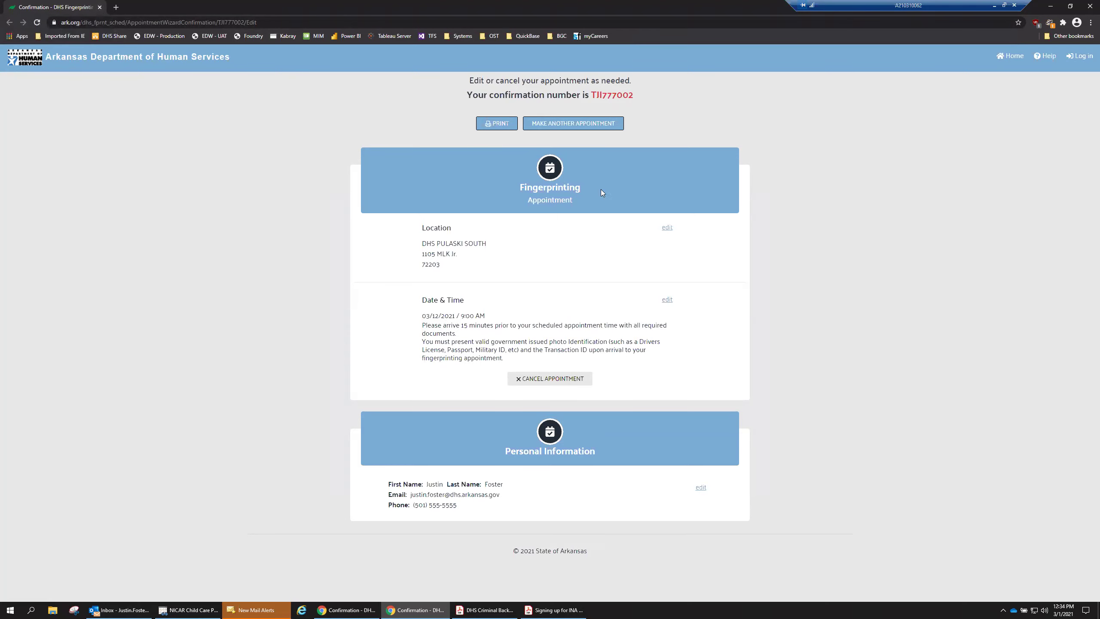
click(99, 7)
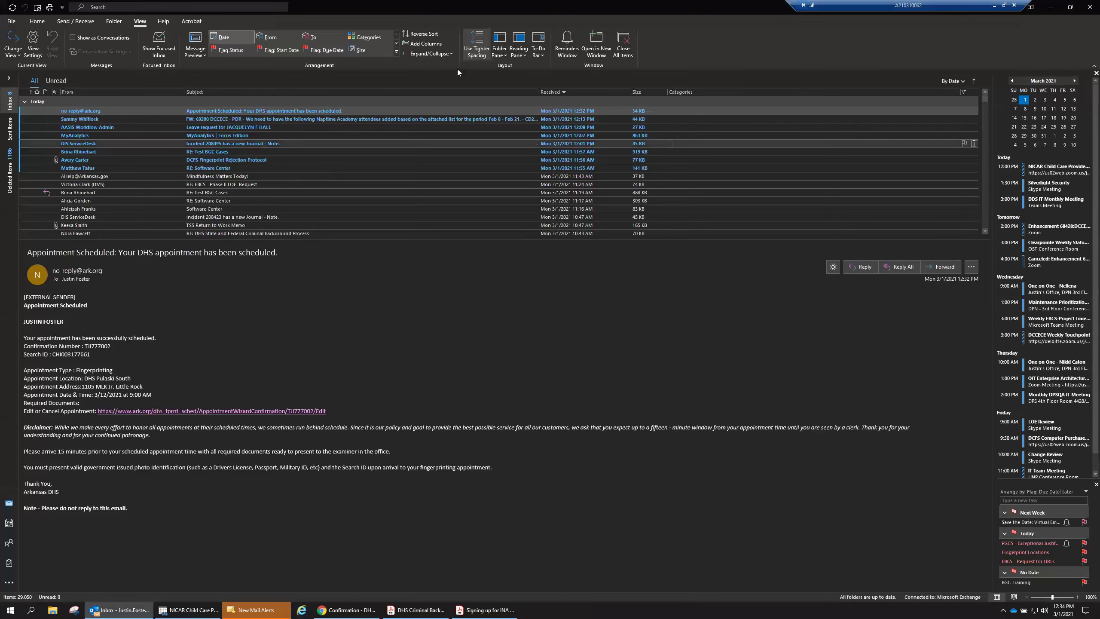
click(1050, 7)
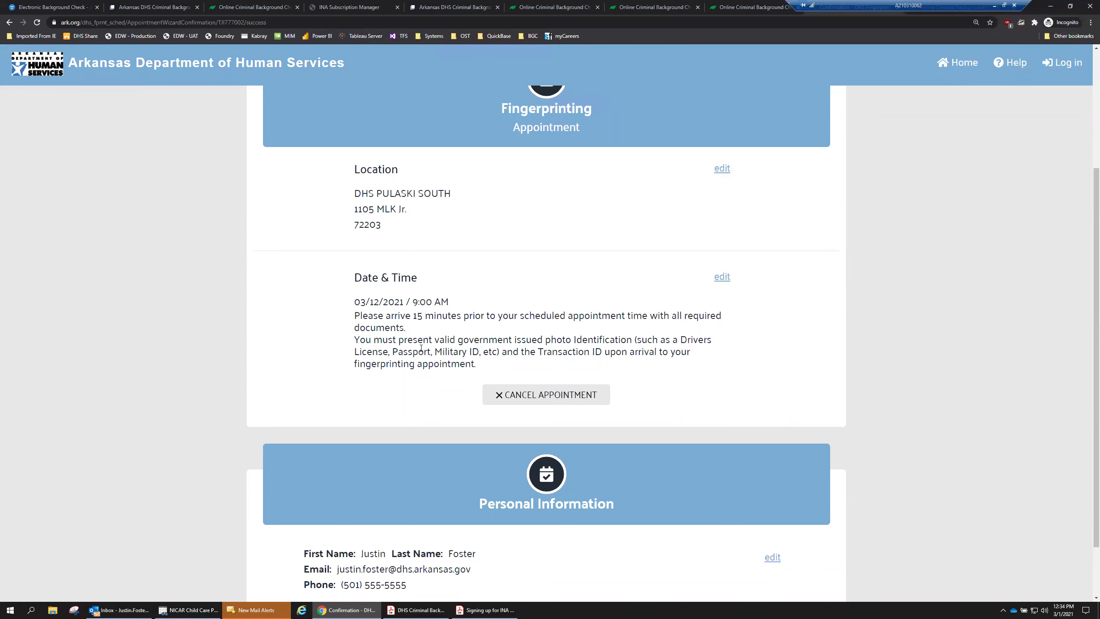
Return to the top of the booking confirmation, then switch to the INA Subscription Manager login portal.
scroll(419, 385, up, 4)
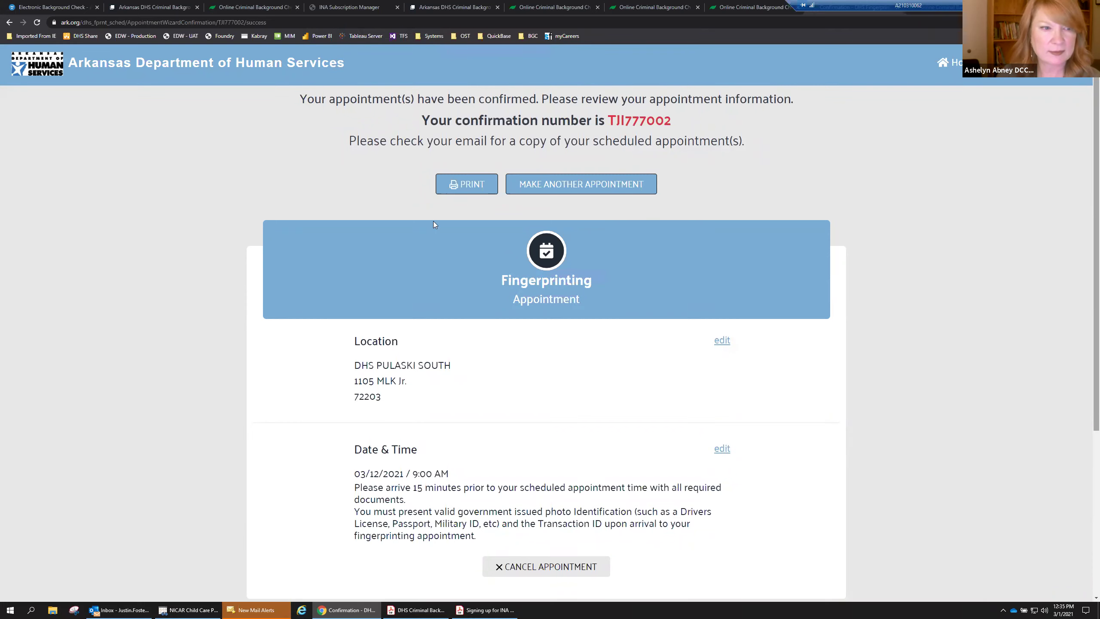
click(336, 7)
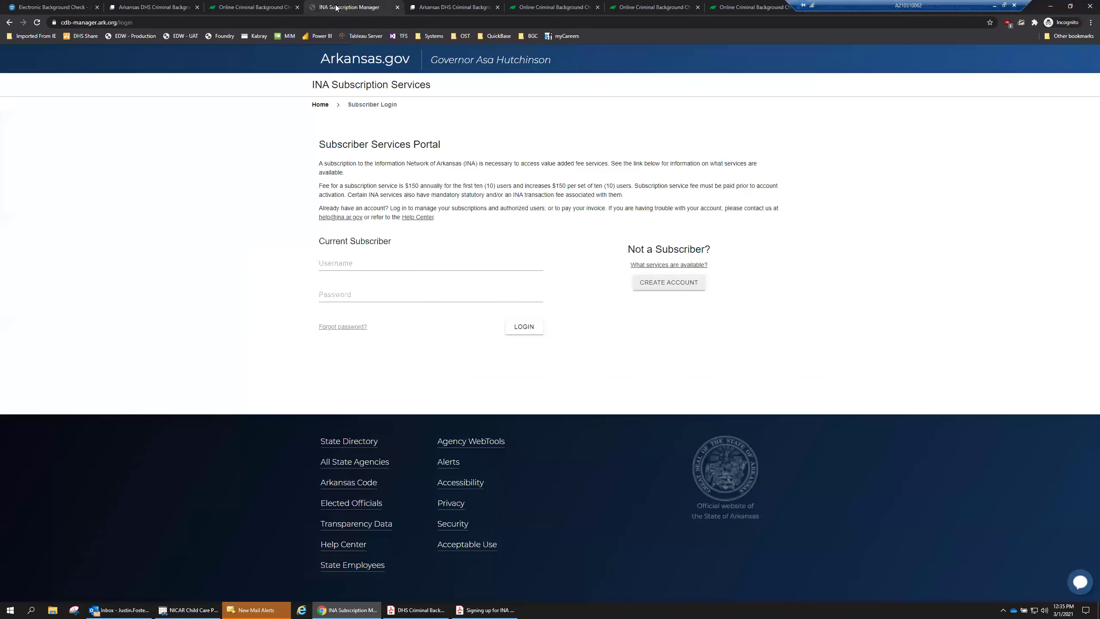
Switch to the Online Criminal Background Check site and view its Search History page.
click(428, 7)
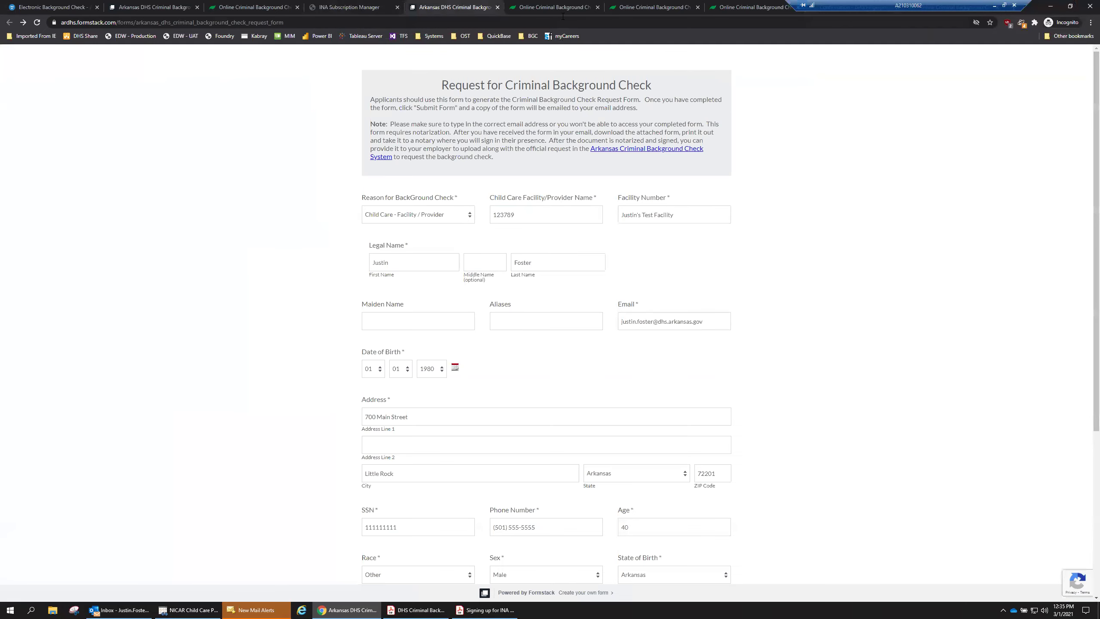
click(561, 7)
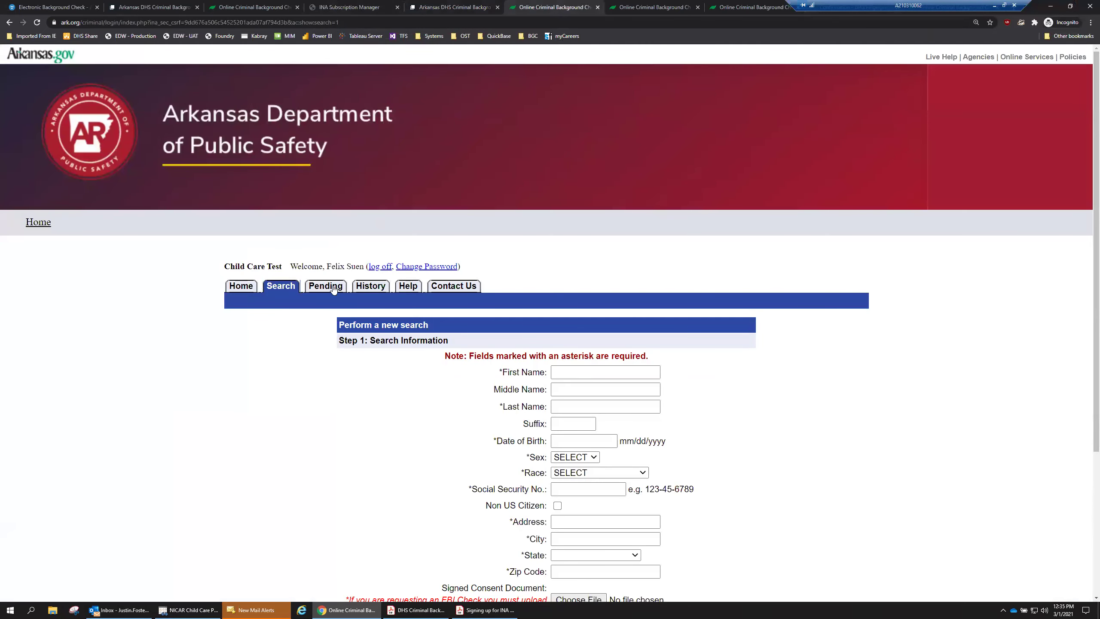
click(374, 292)
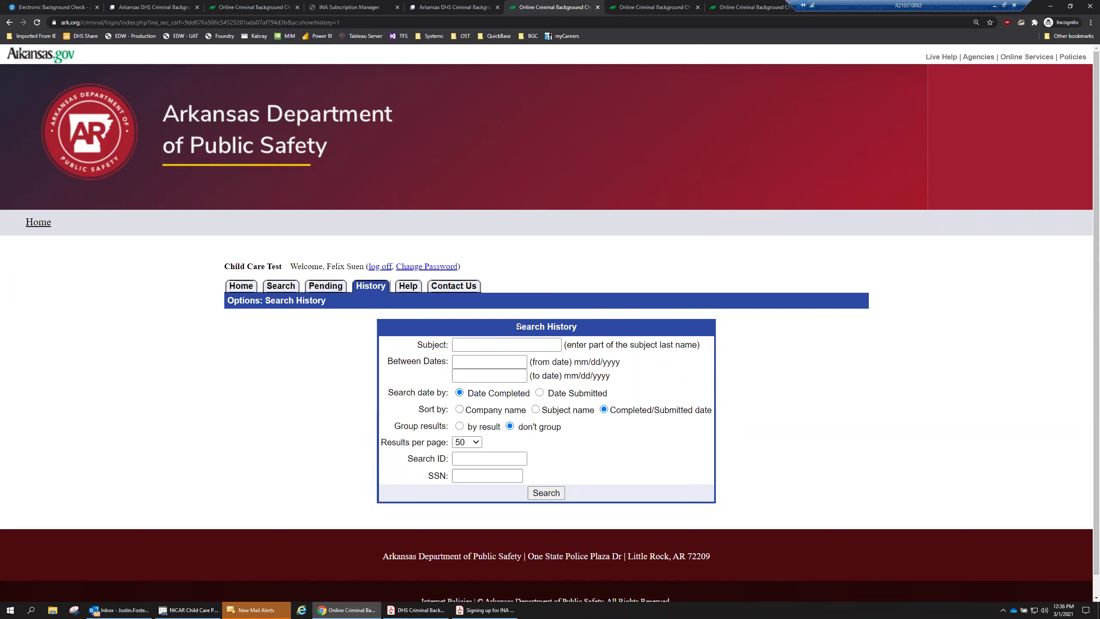
Open the Contact Us page and highlight the INA support phone and email line.
click(438, 289)
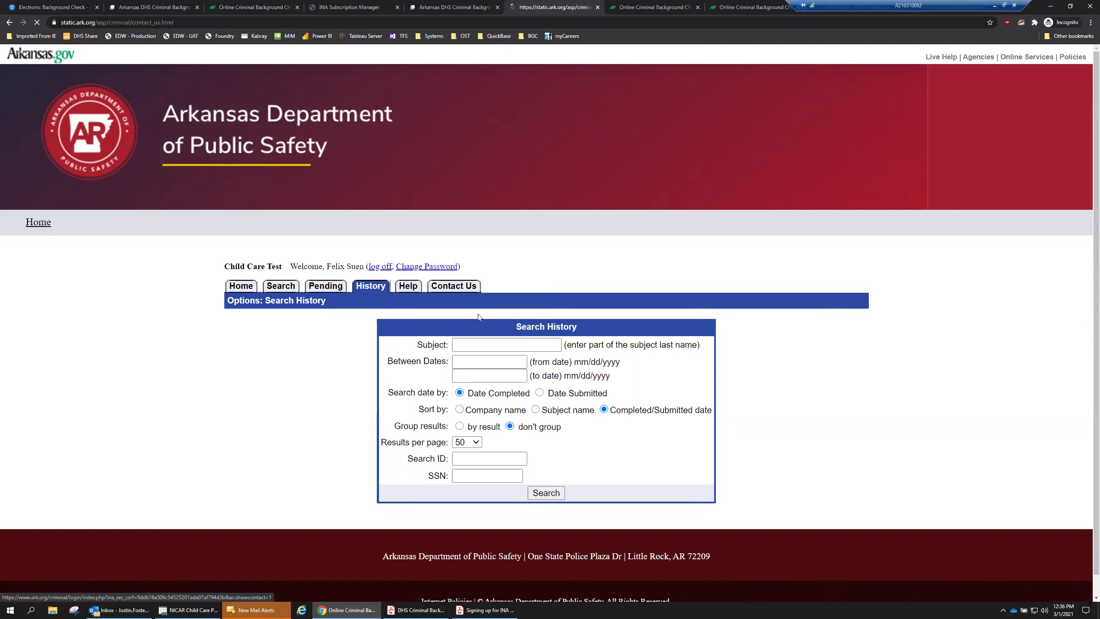
drag(410, 241, 570, 246)
click(570, 247)
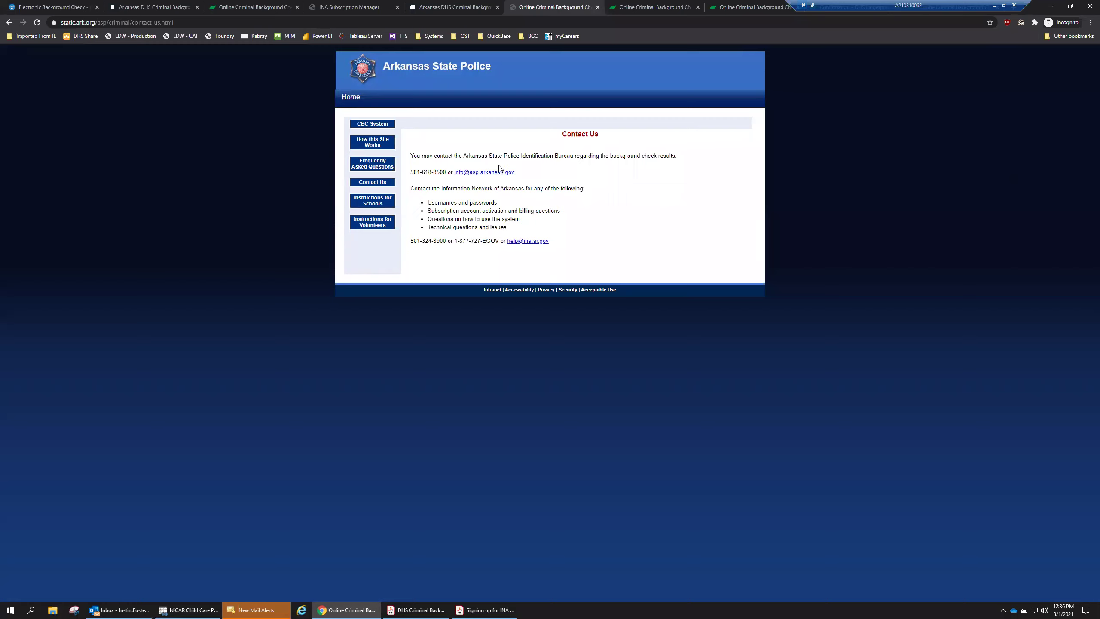
Highlight the Arkansas State Police contact paragraph and phone number for background check questions.
drag(410, 155, 529, 177)
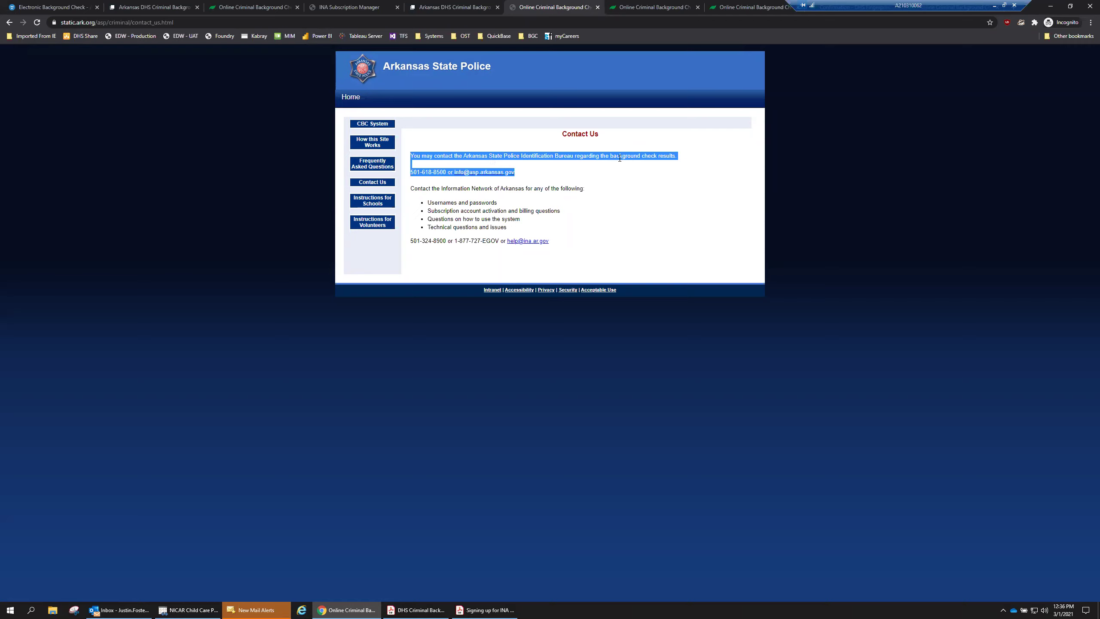
click(529, 174)
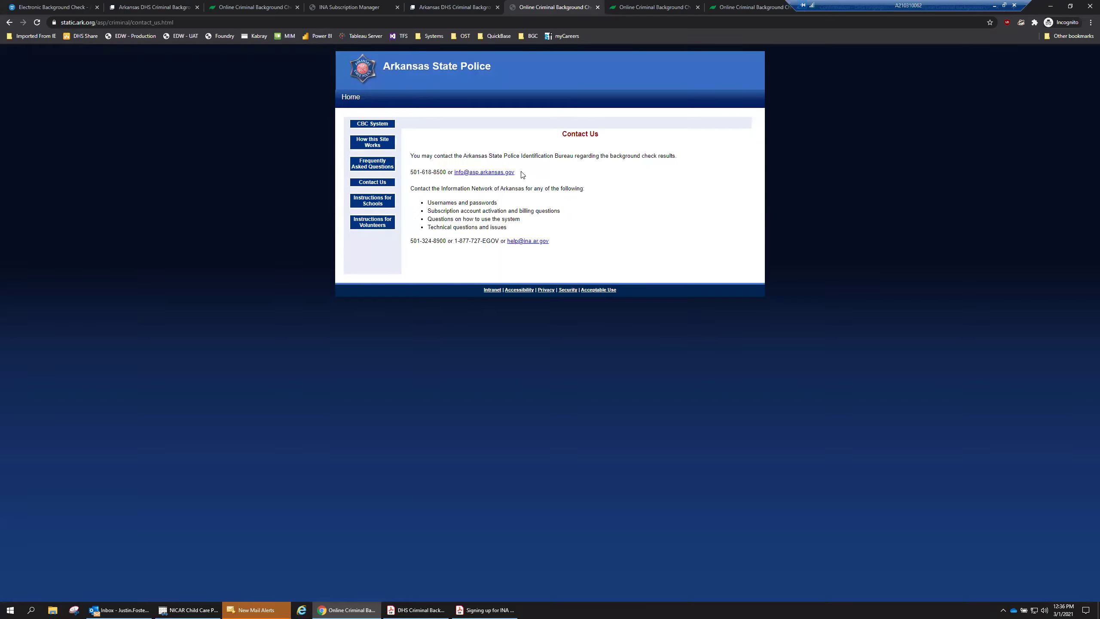
drag(526, 174, 412, 156)
click(411, 156)
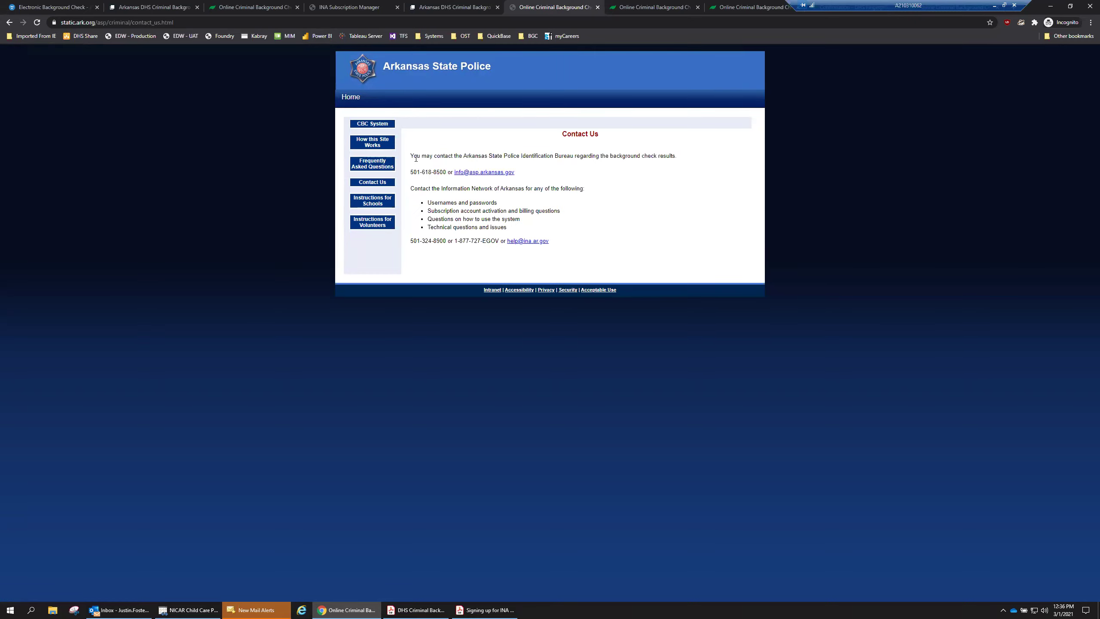